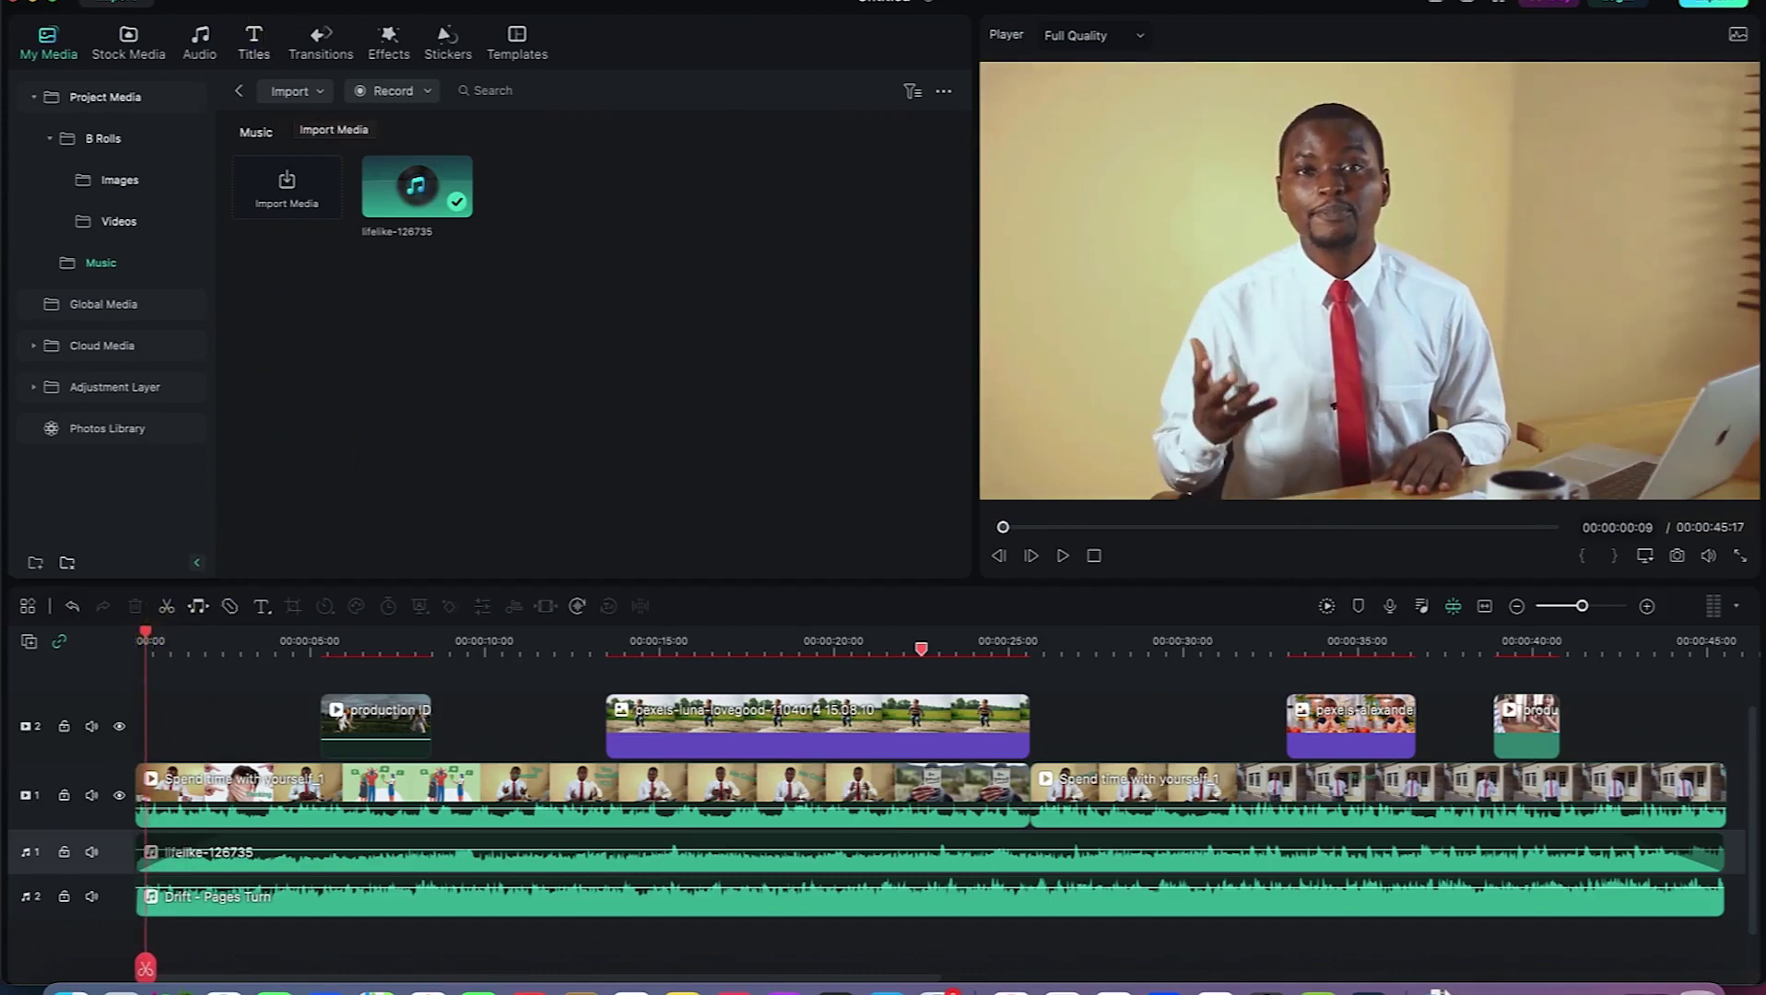
Add the Opener 2 title from the default titles to video track 2 at the start of the timeline.
click(256, 51)
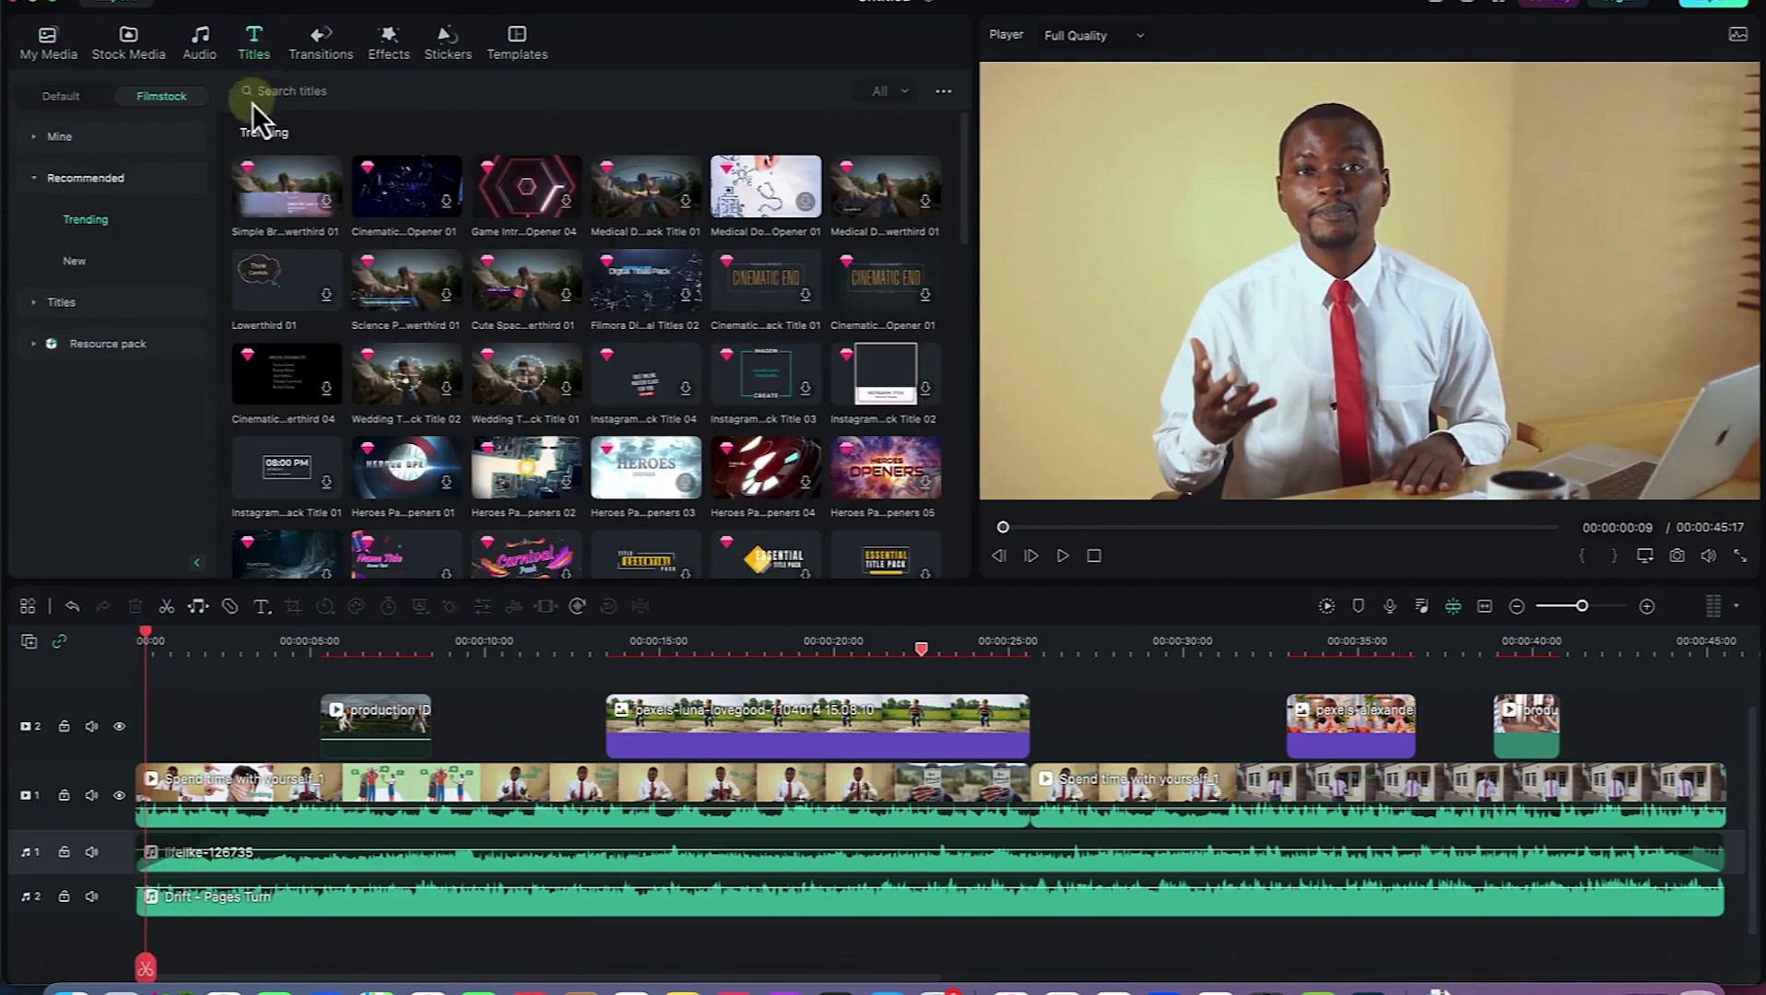
click(67, 98)
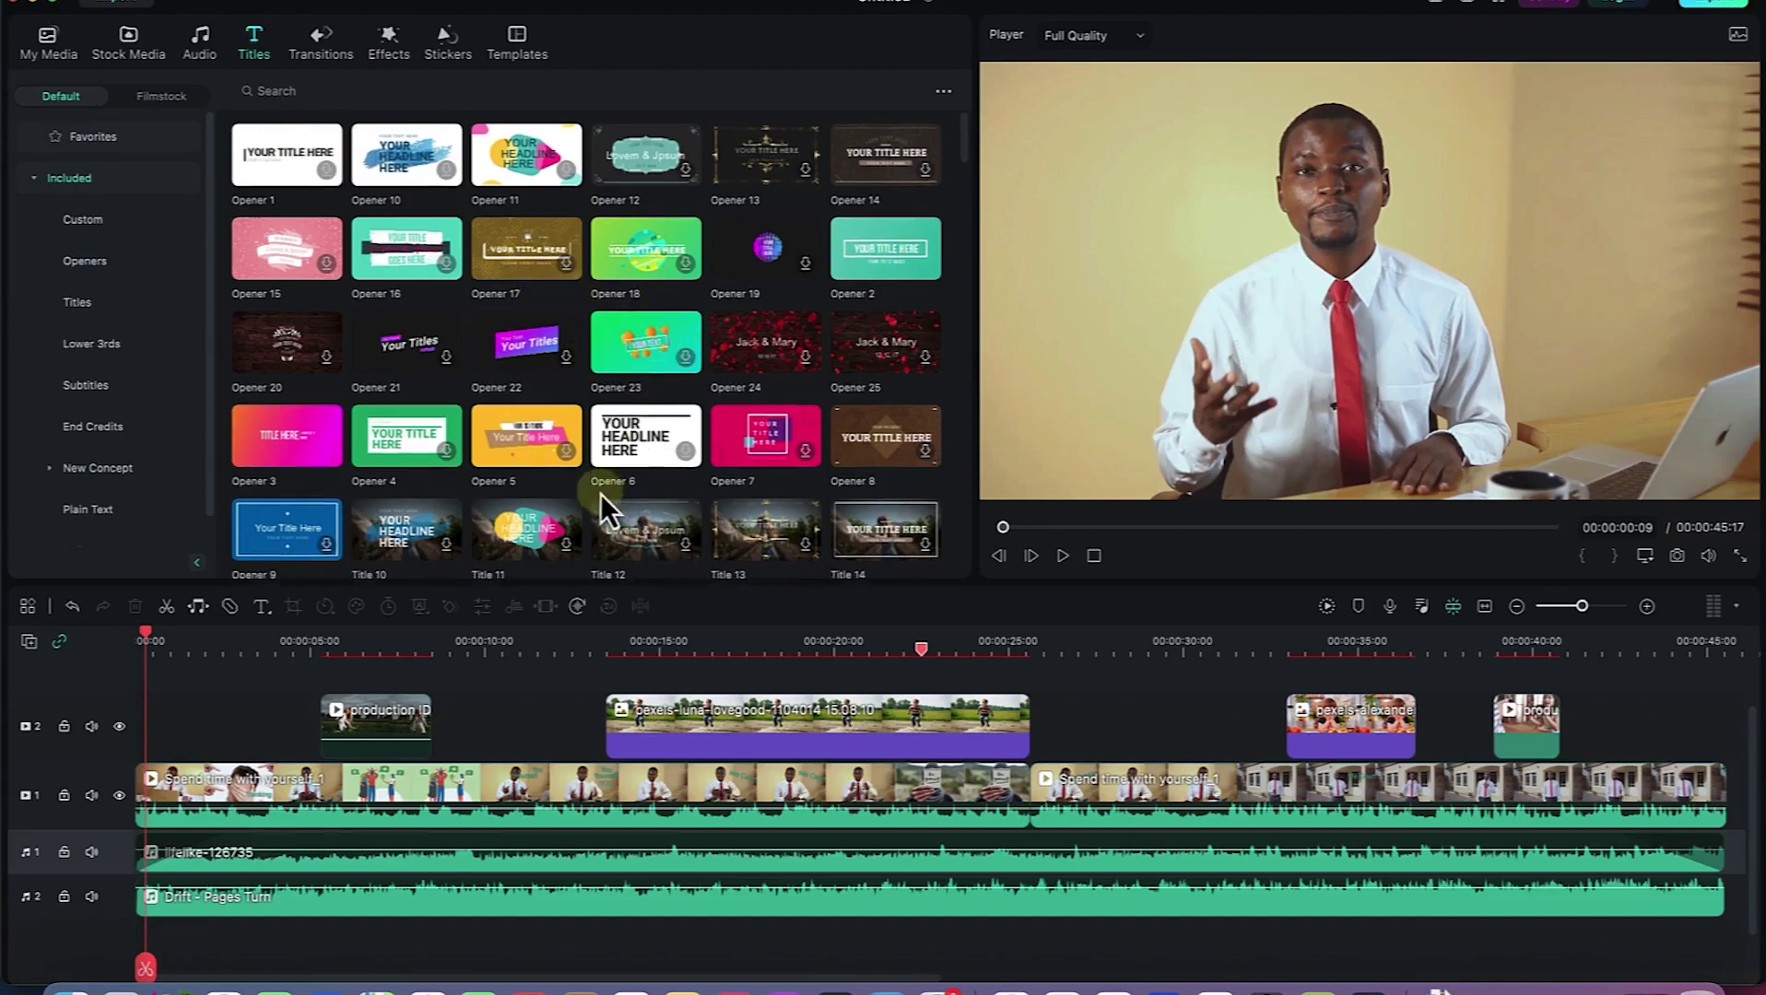
scroll(487, 464, down, 3)
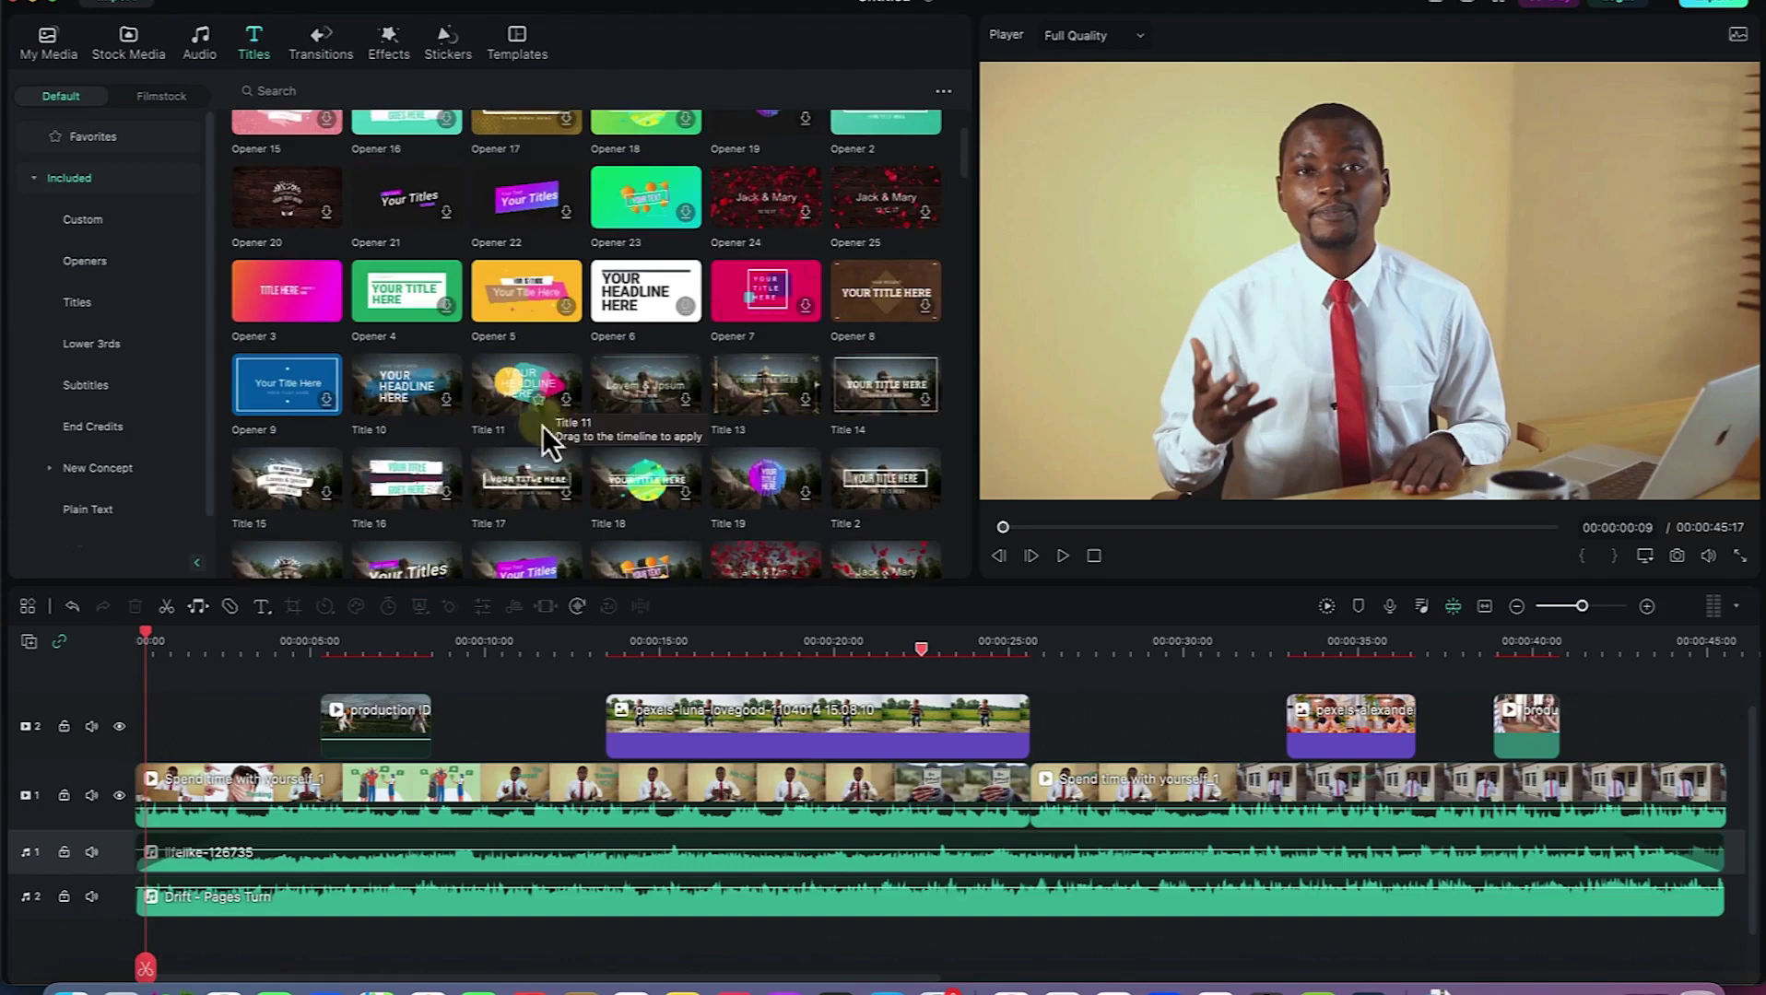
scroll(373, 461, down, 2)
scroll(402, 452, down, 2)
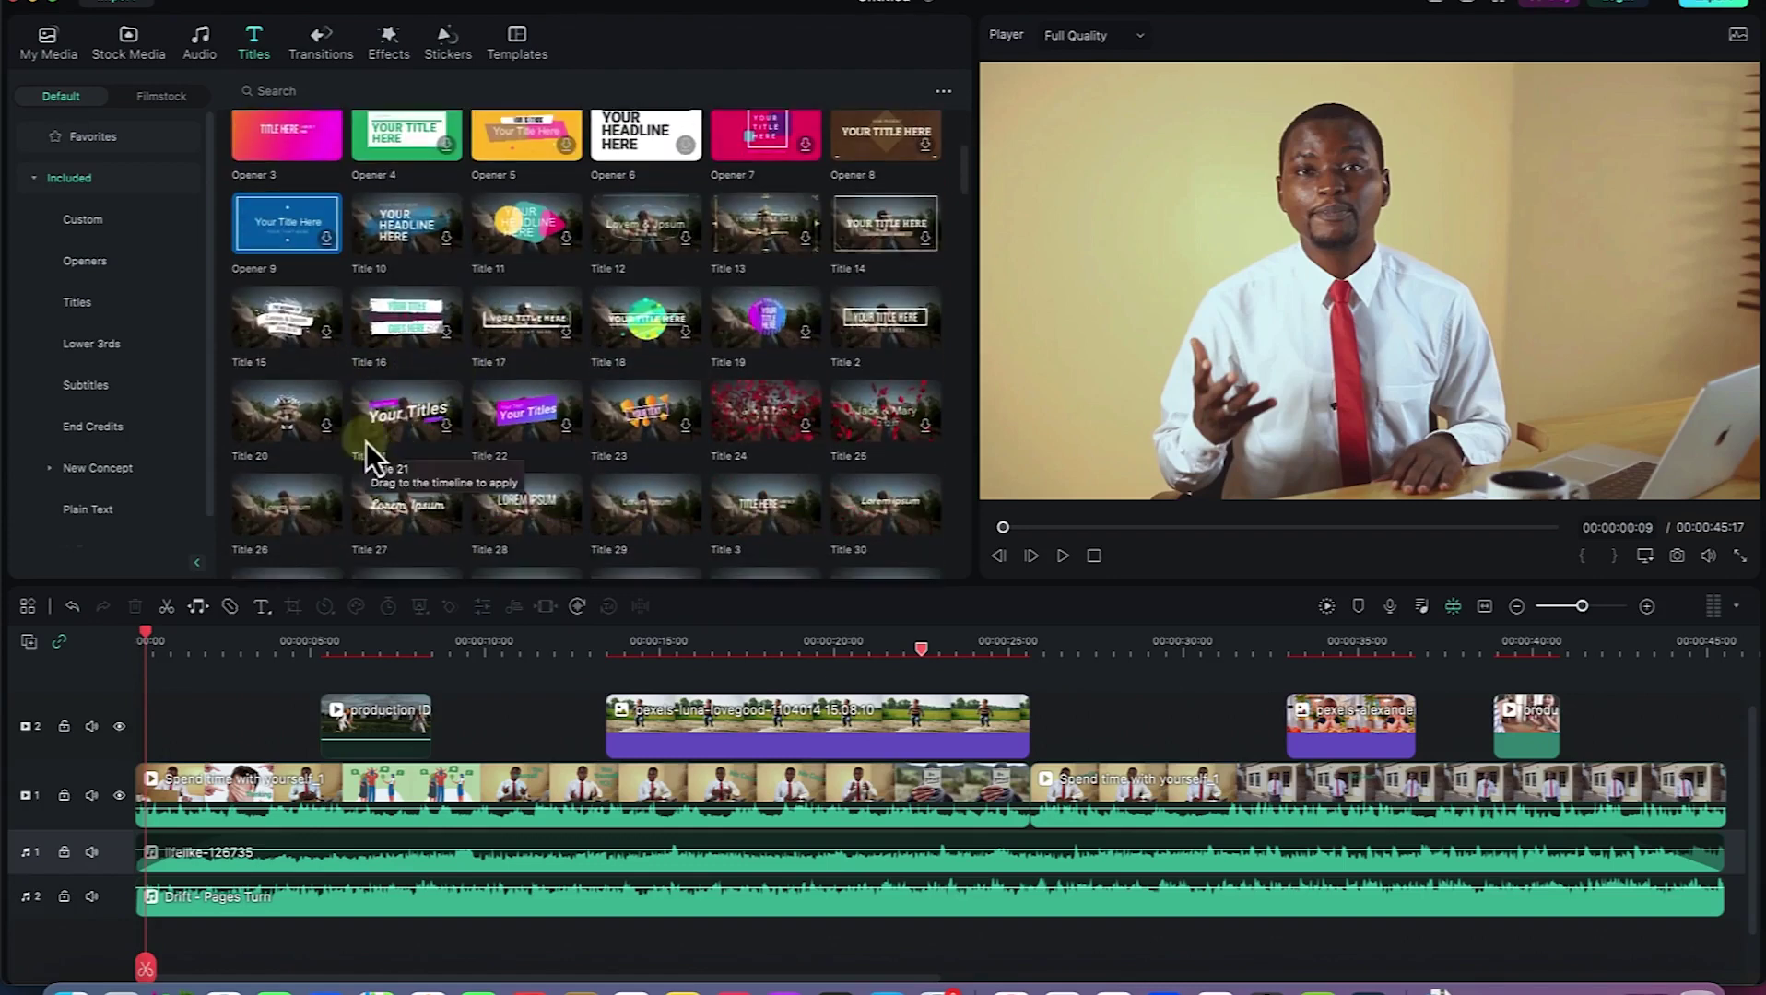
scroll(749, 422, down, 7)
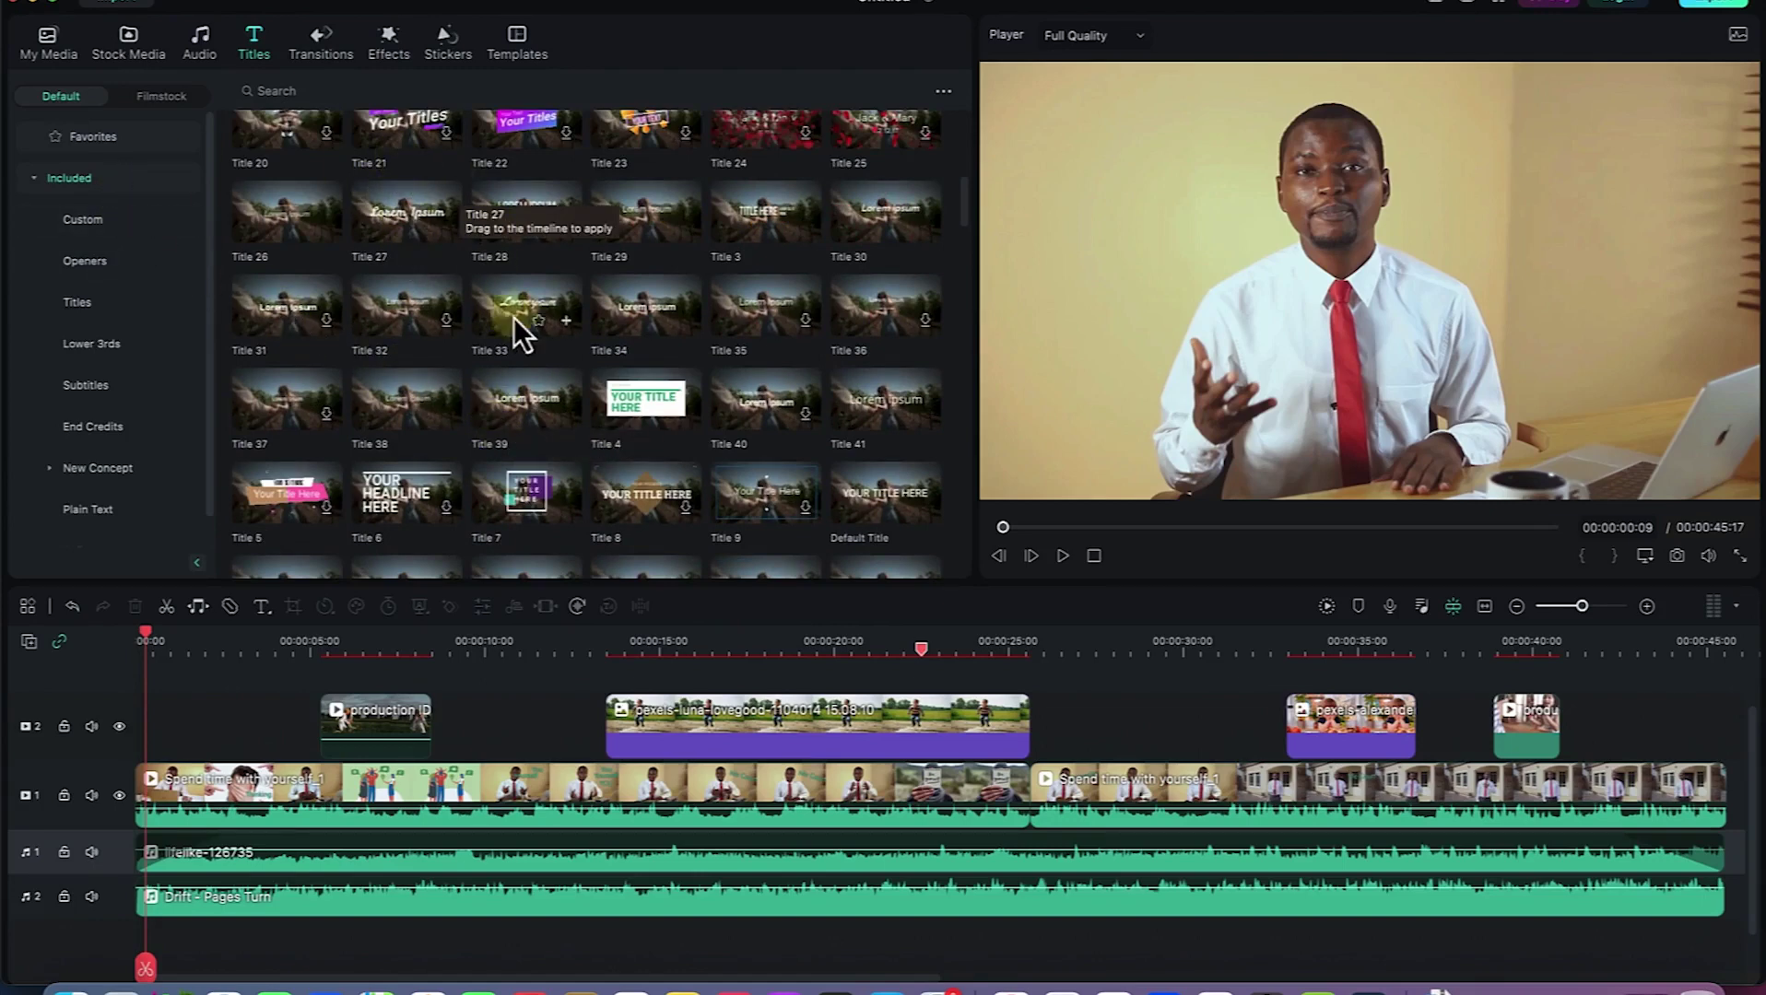
scroll(525, 321, up, 12)
scroll(551, 328, up, 2)
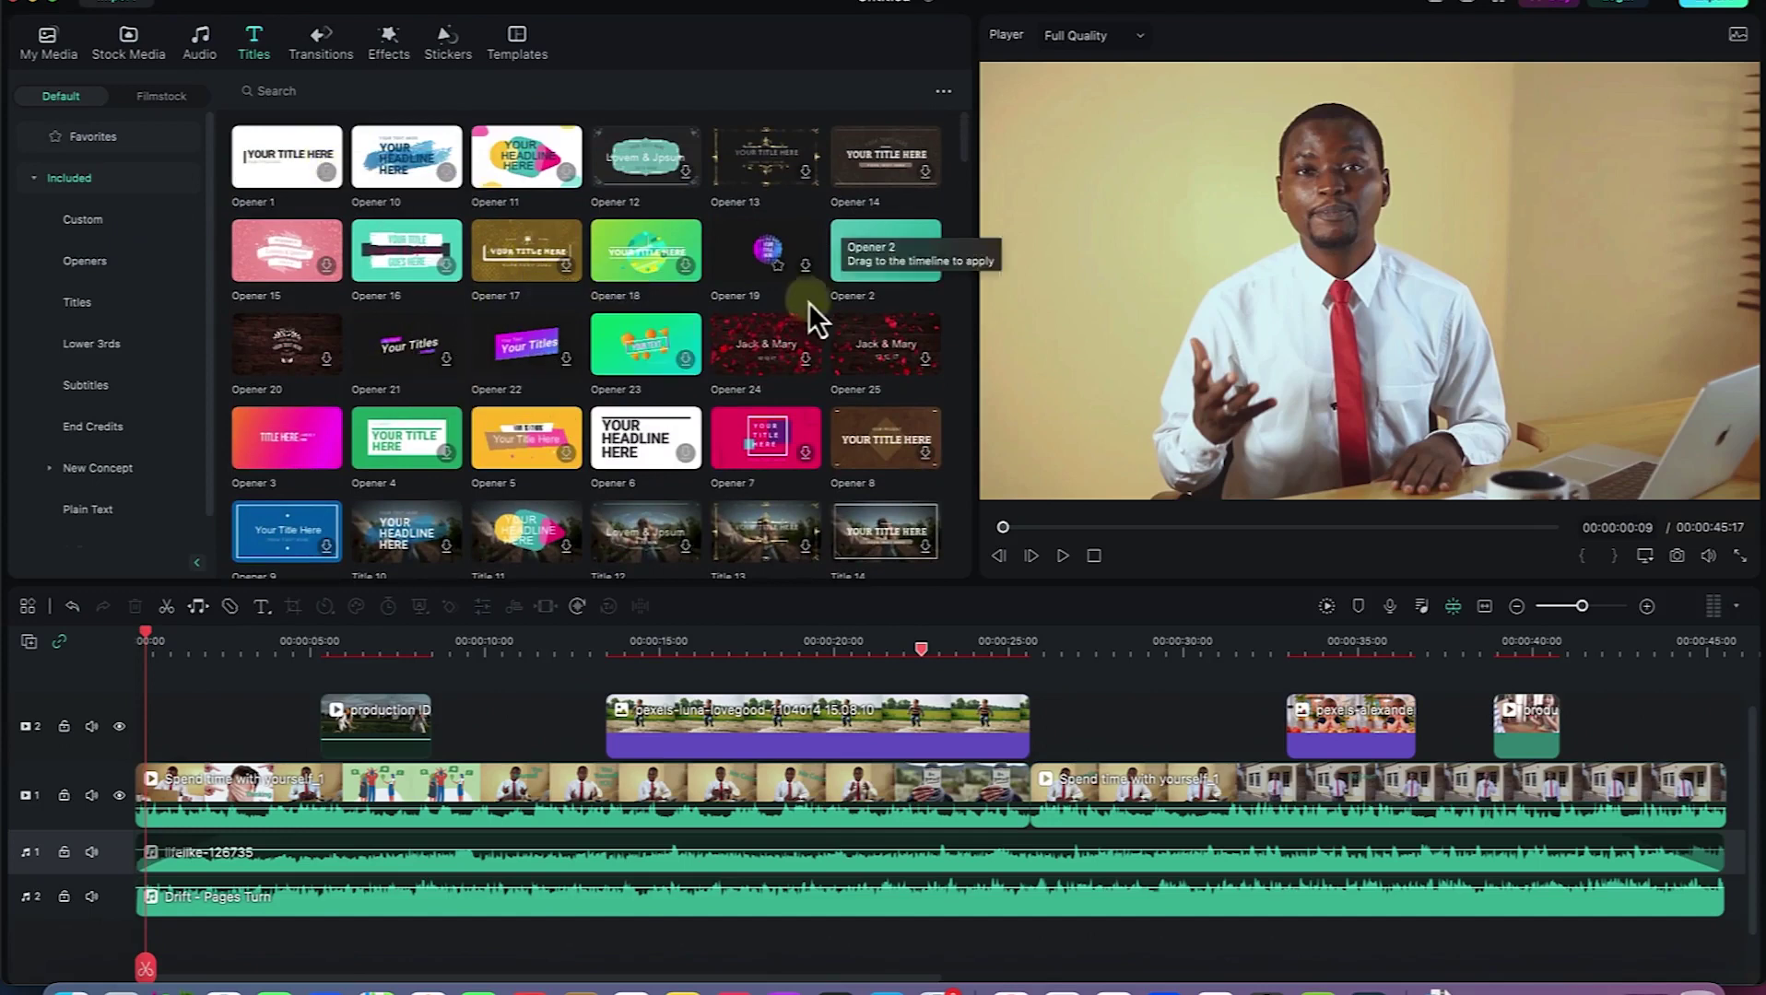
drag(874, 258, 136, 736)
Shift all the existing video, image and audio clips together so they start where the Opener 2 clip ends.
drag(506, 954, 388, 723)
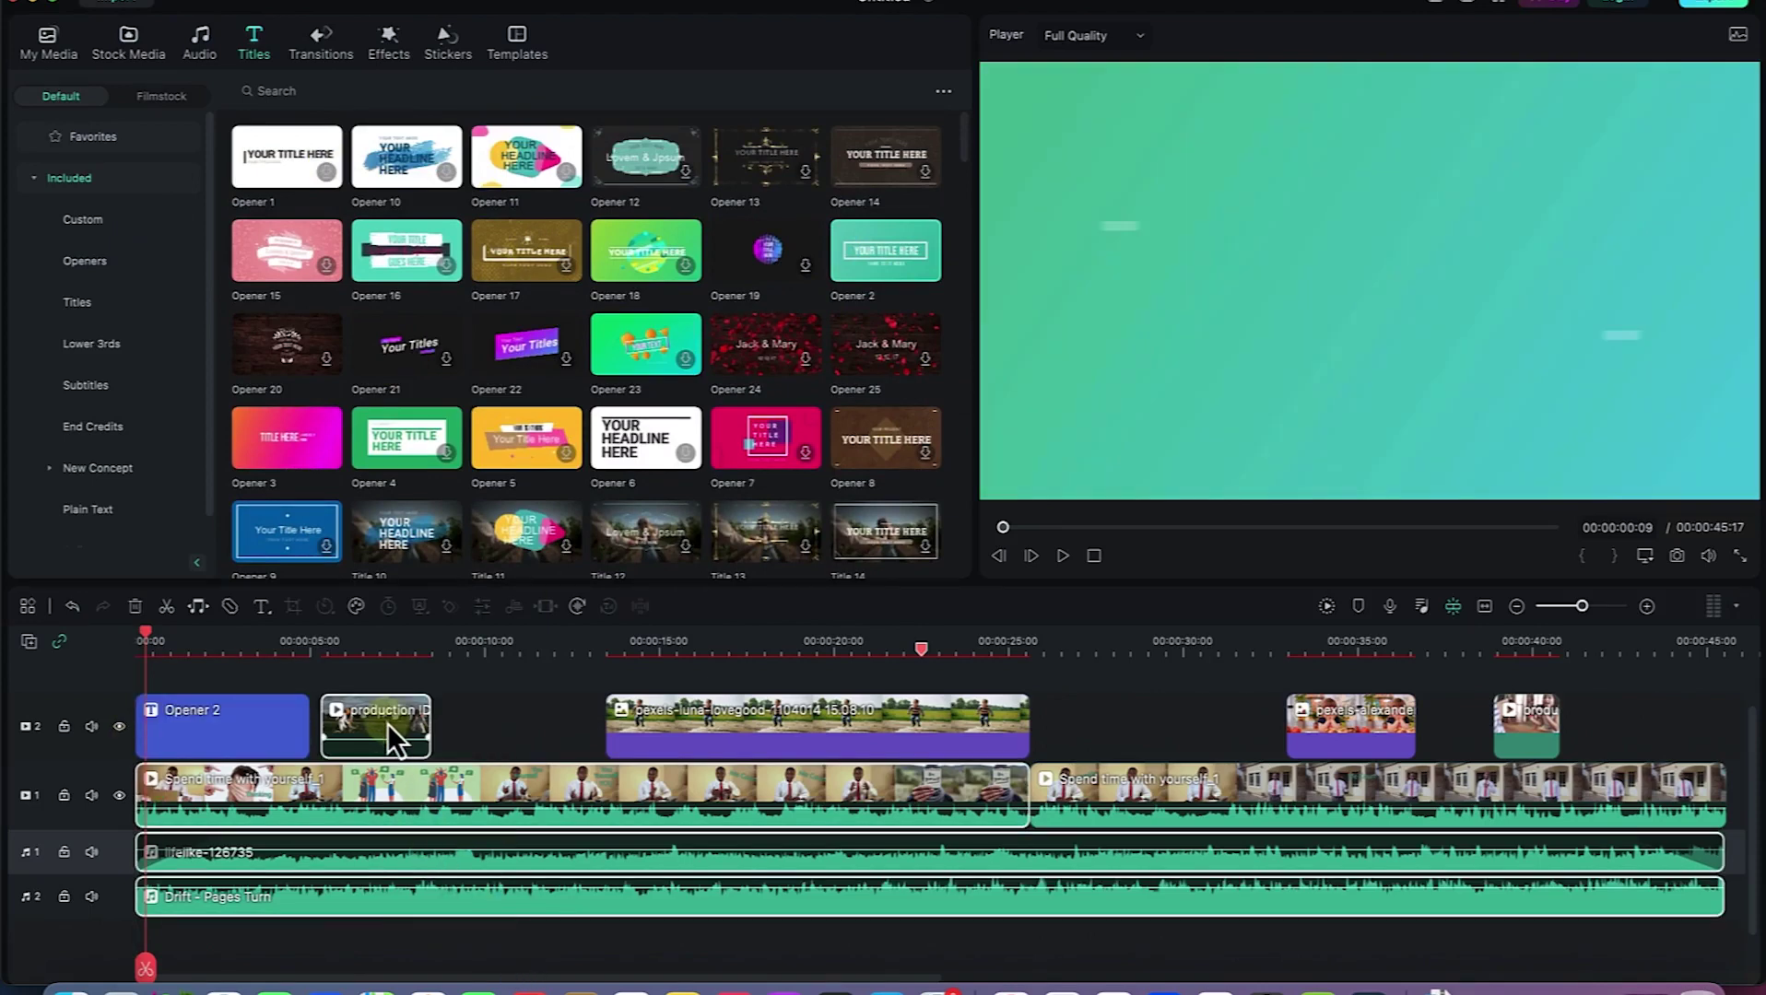
click(218, 742)
drag(408, 802, 580, 768)
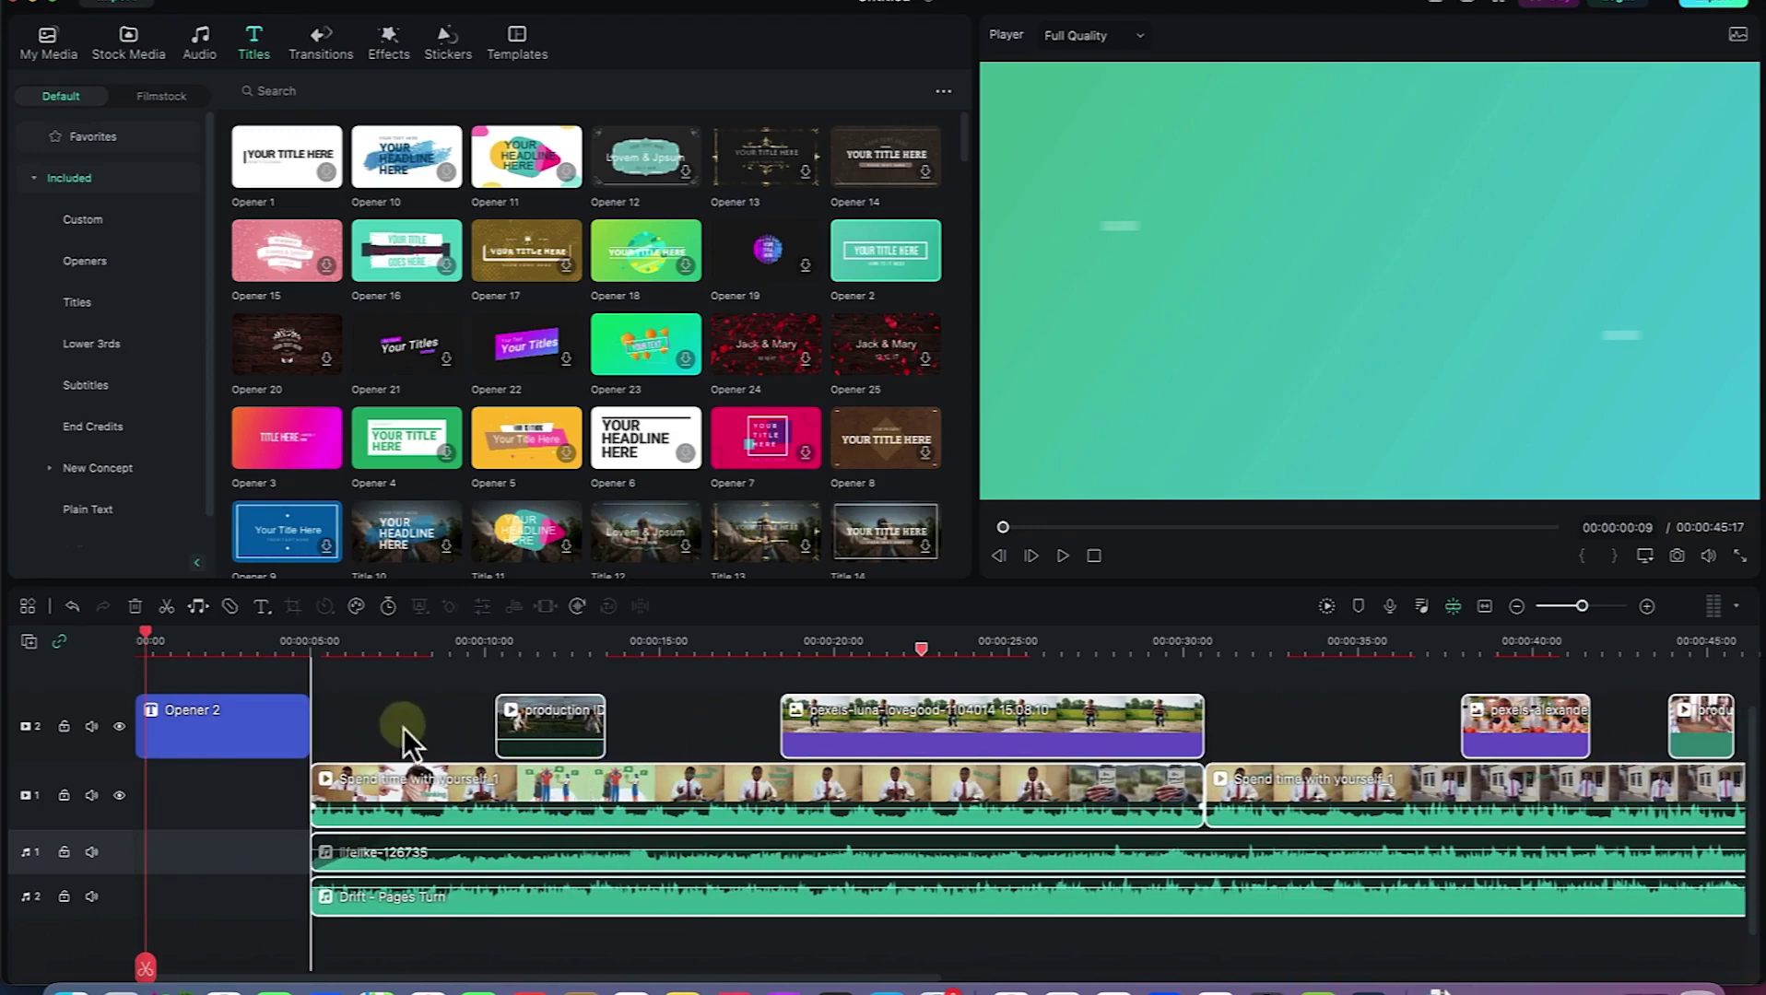
Replace the Opener 2 placeholder "YOUR TITLE HERE" with "Welcome to my channel".
drag(154, 652, 245, 654)
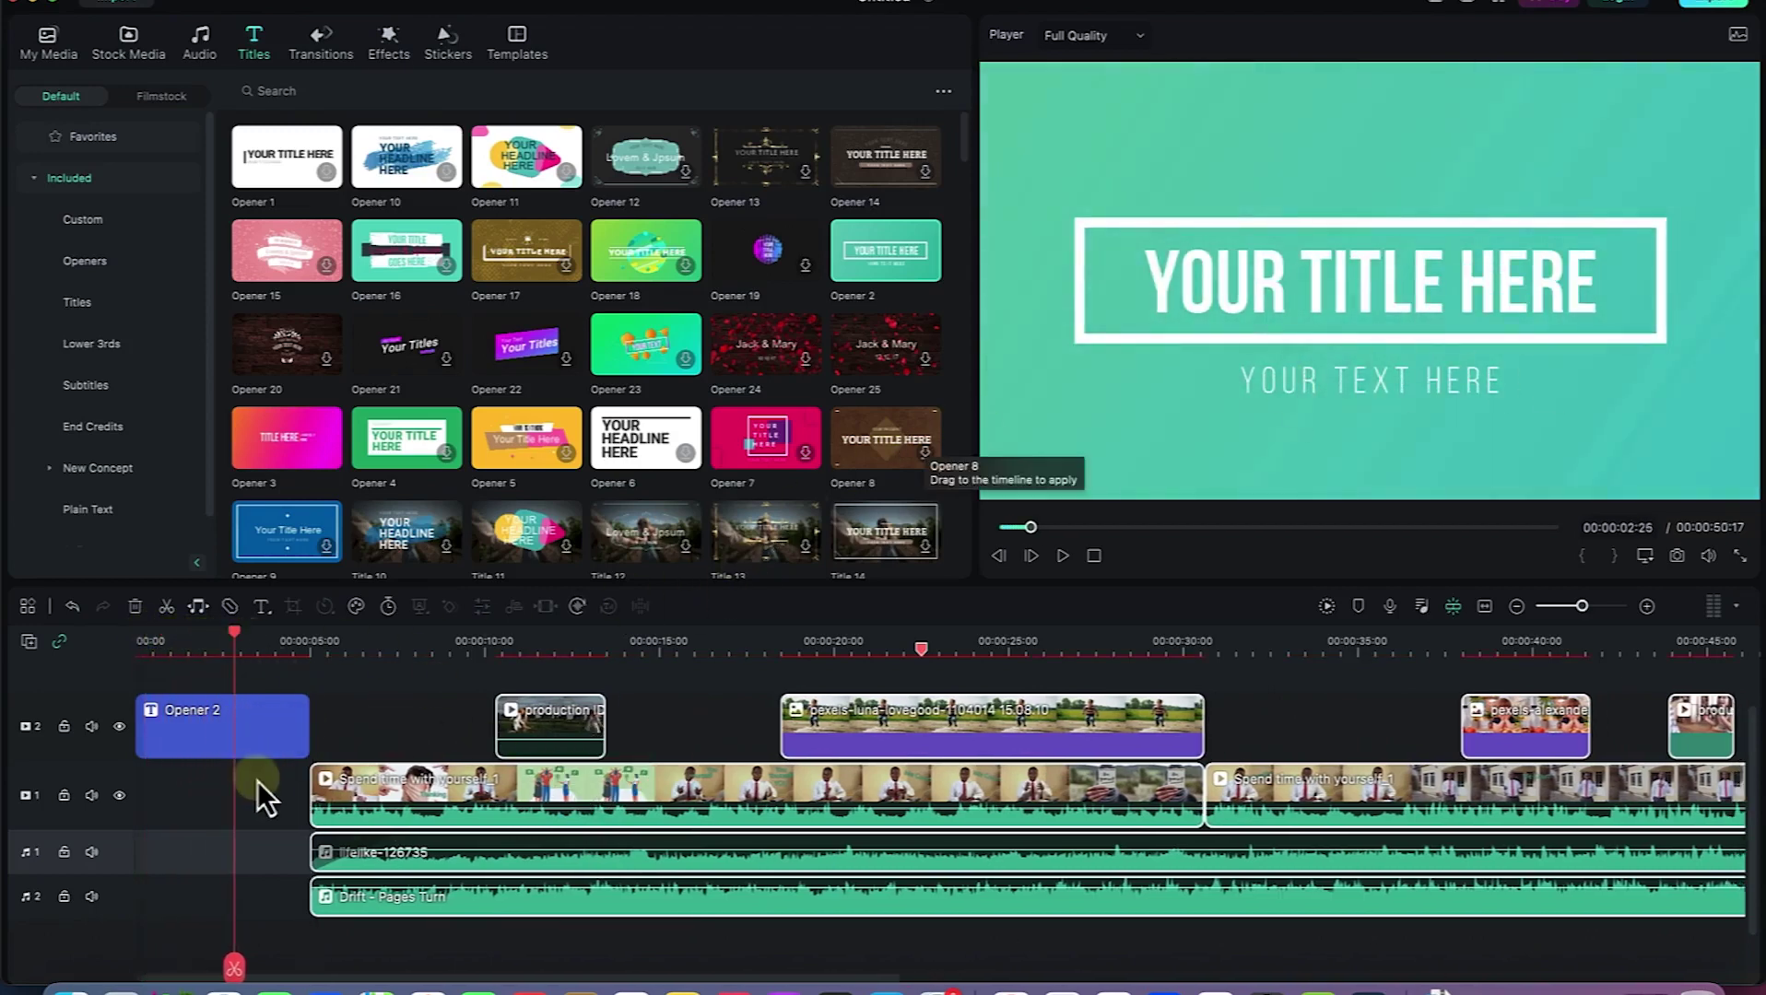
click(250, 728)
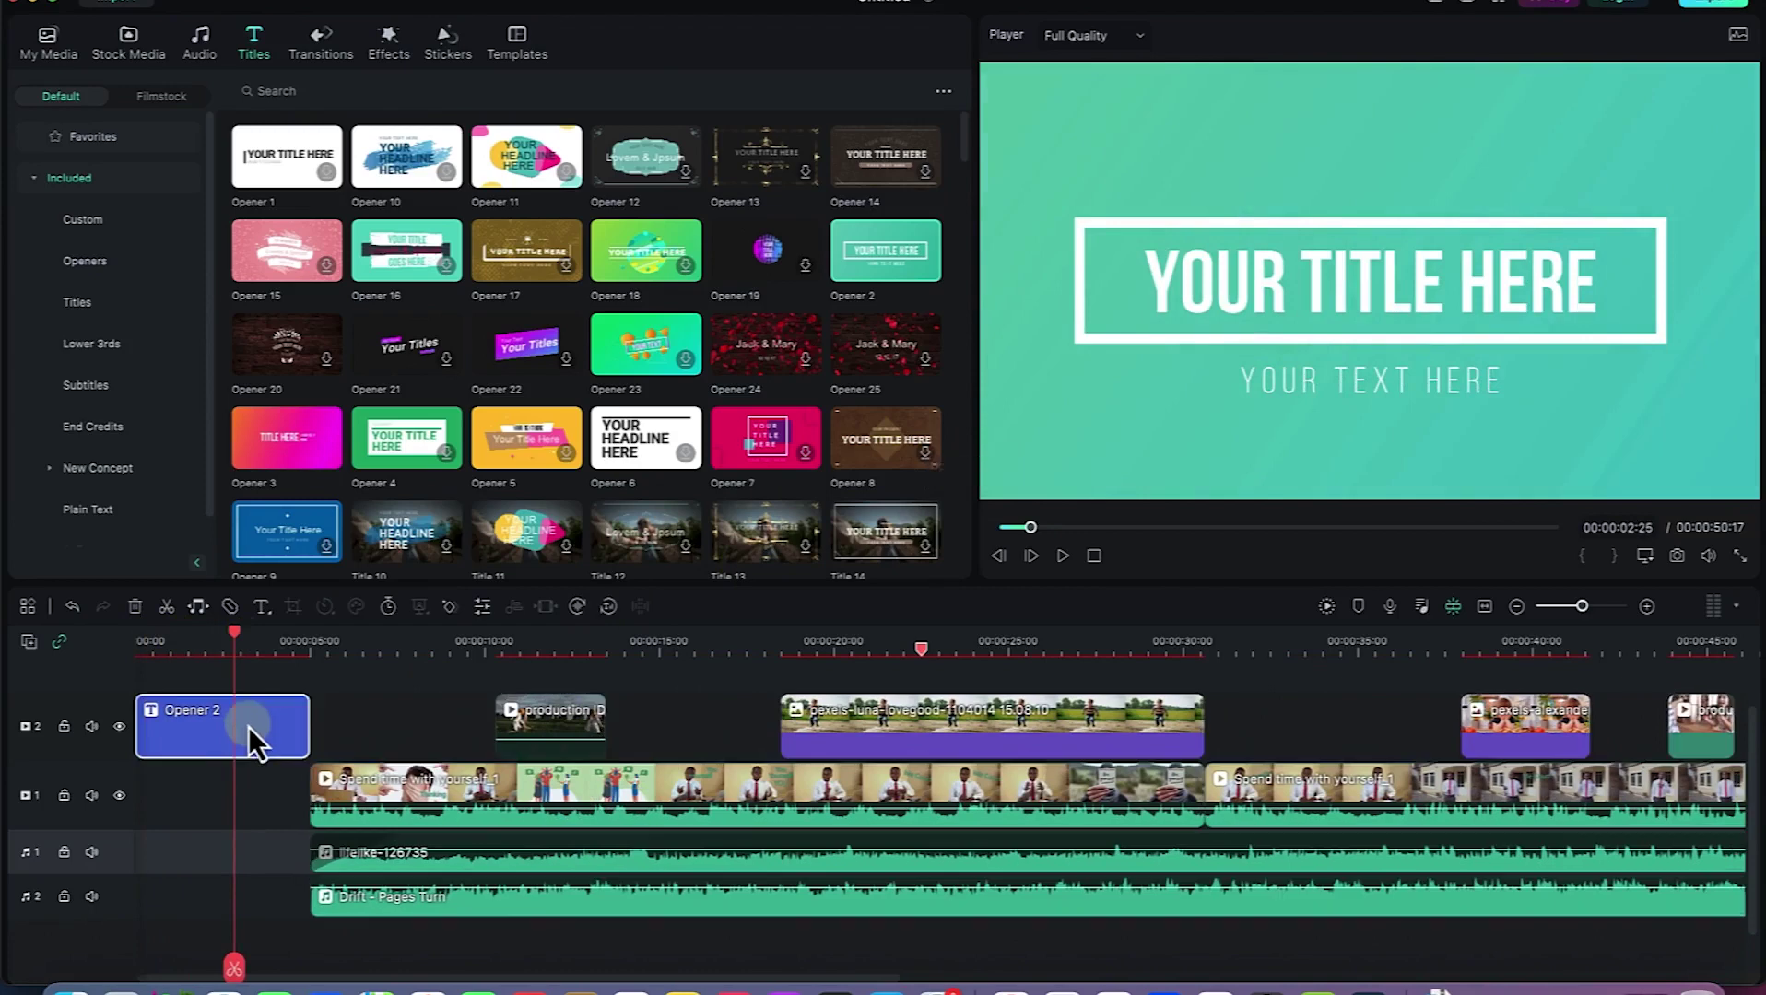
click(587, 611)
click(194, 113)
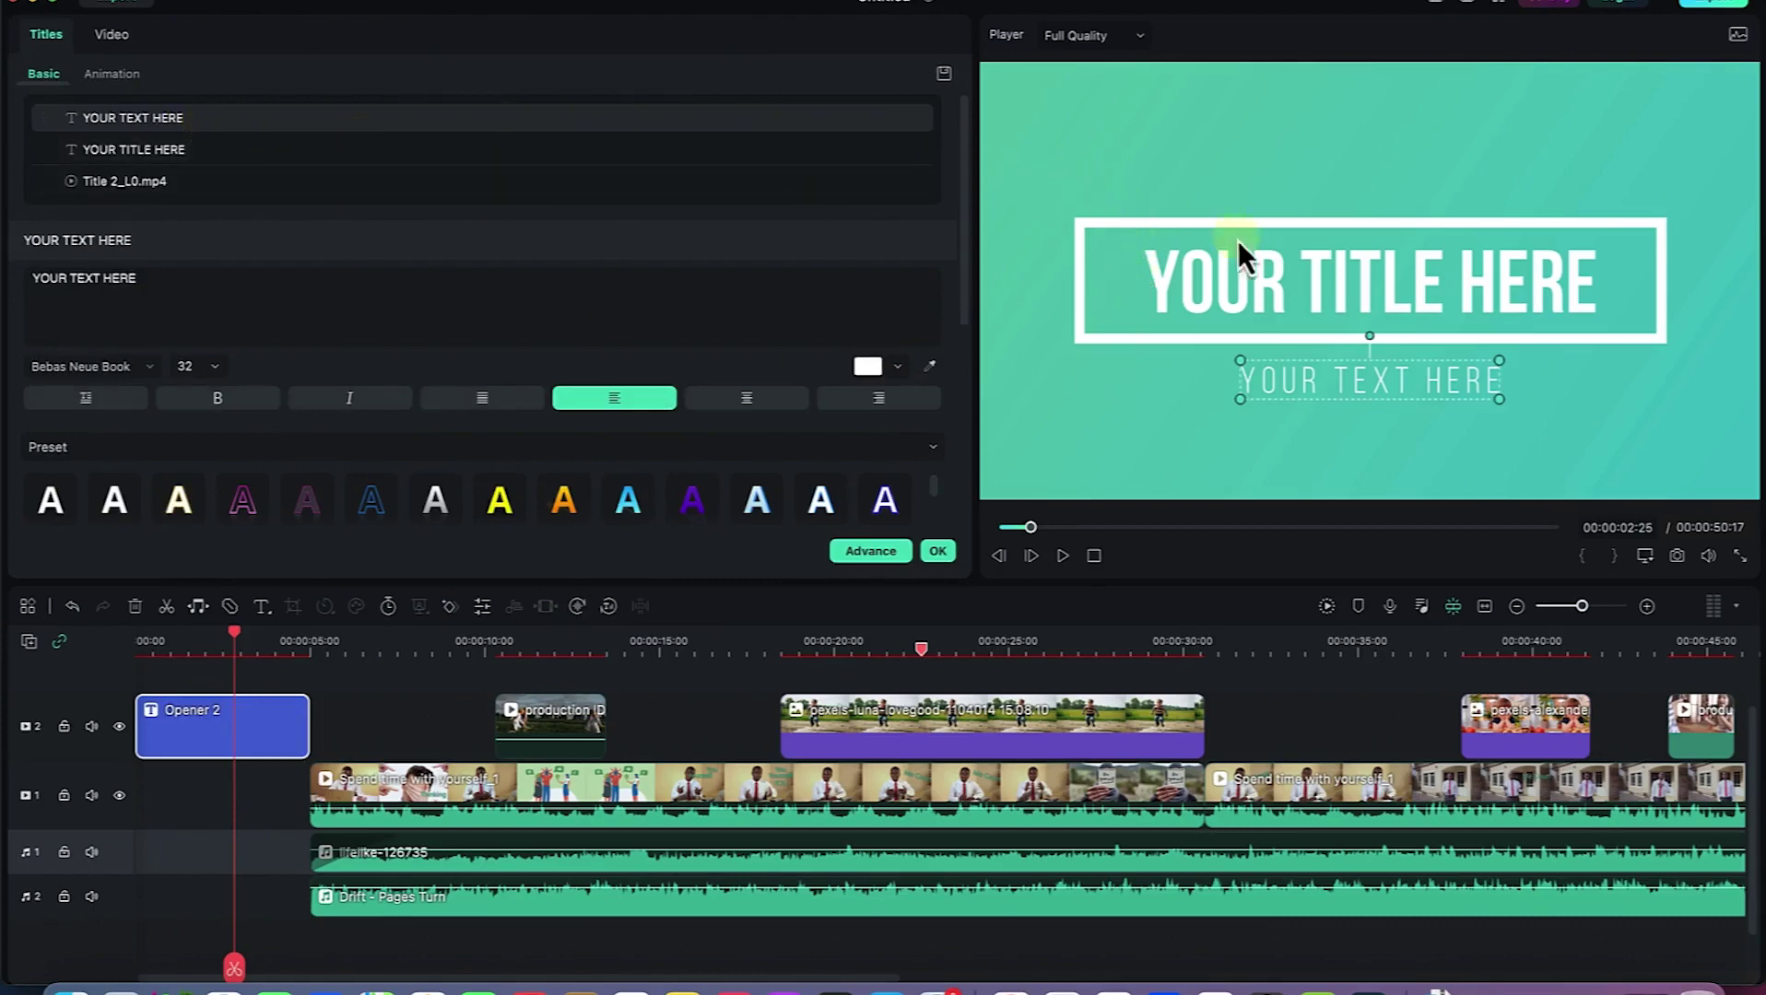
click(1281, 276)
double_click(1281, 275)
click(1284, 274)
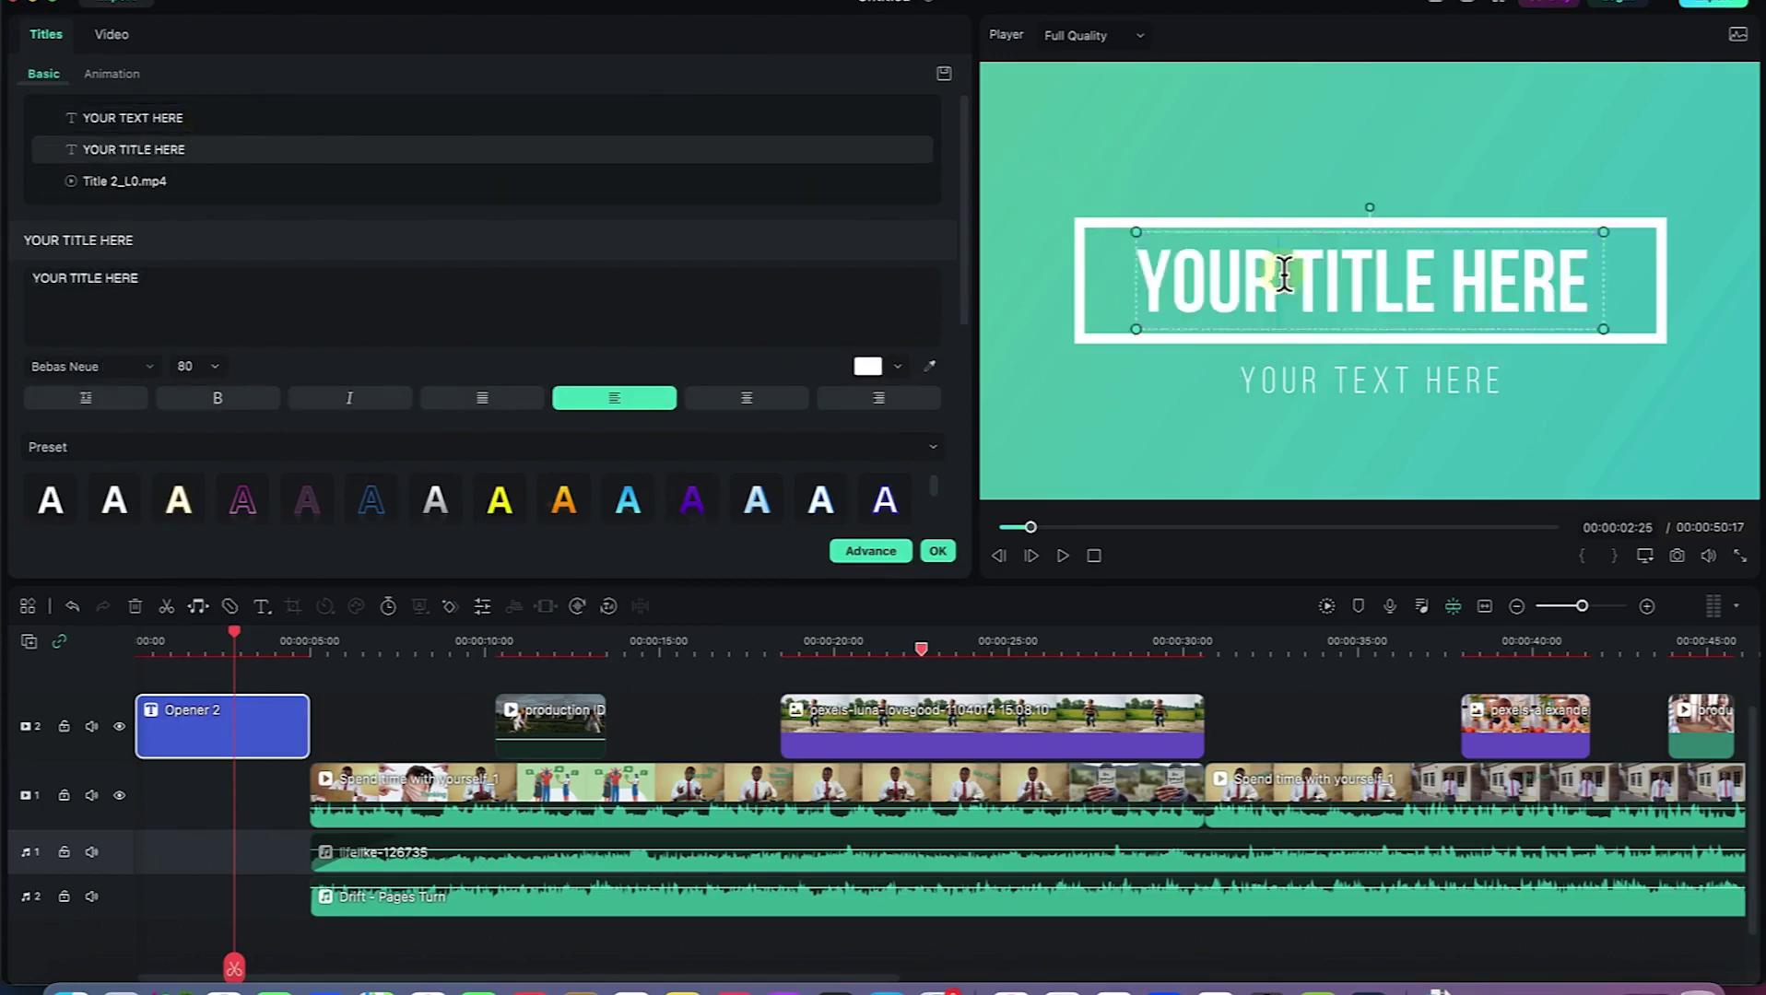
double_click(1284, 275)
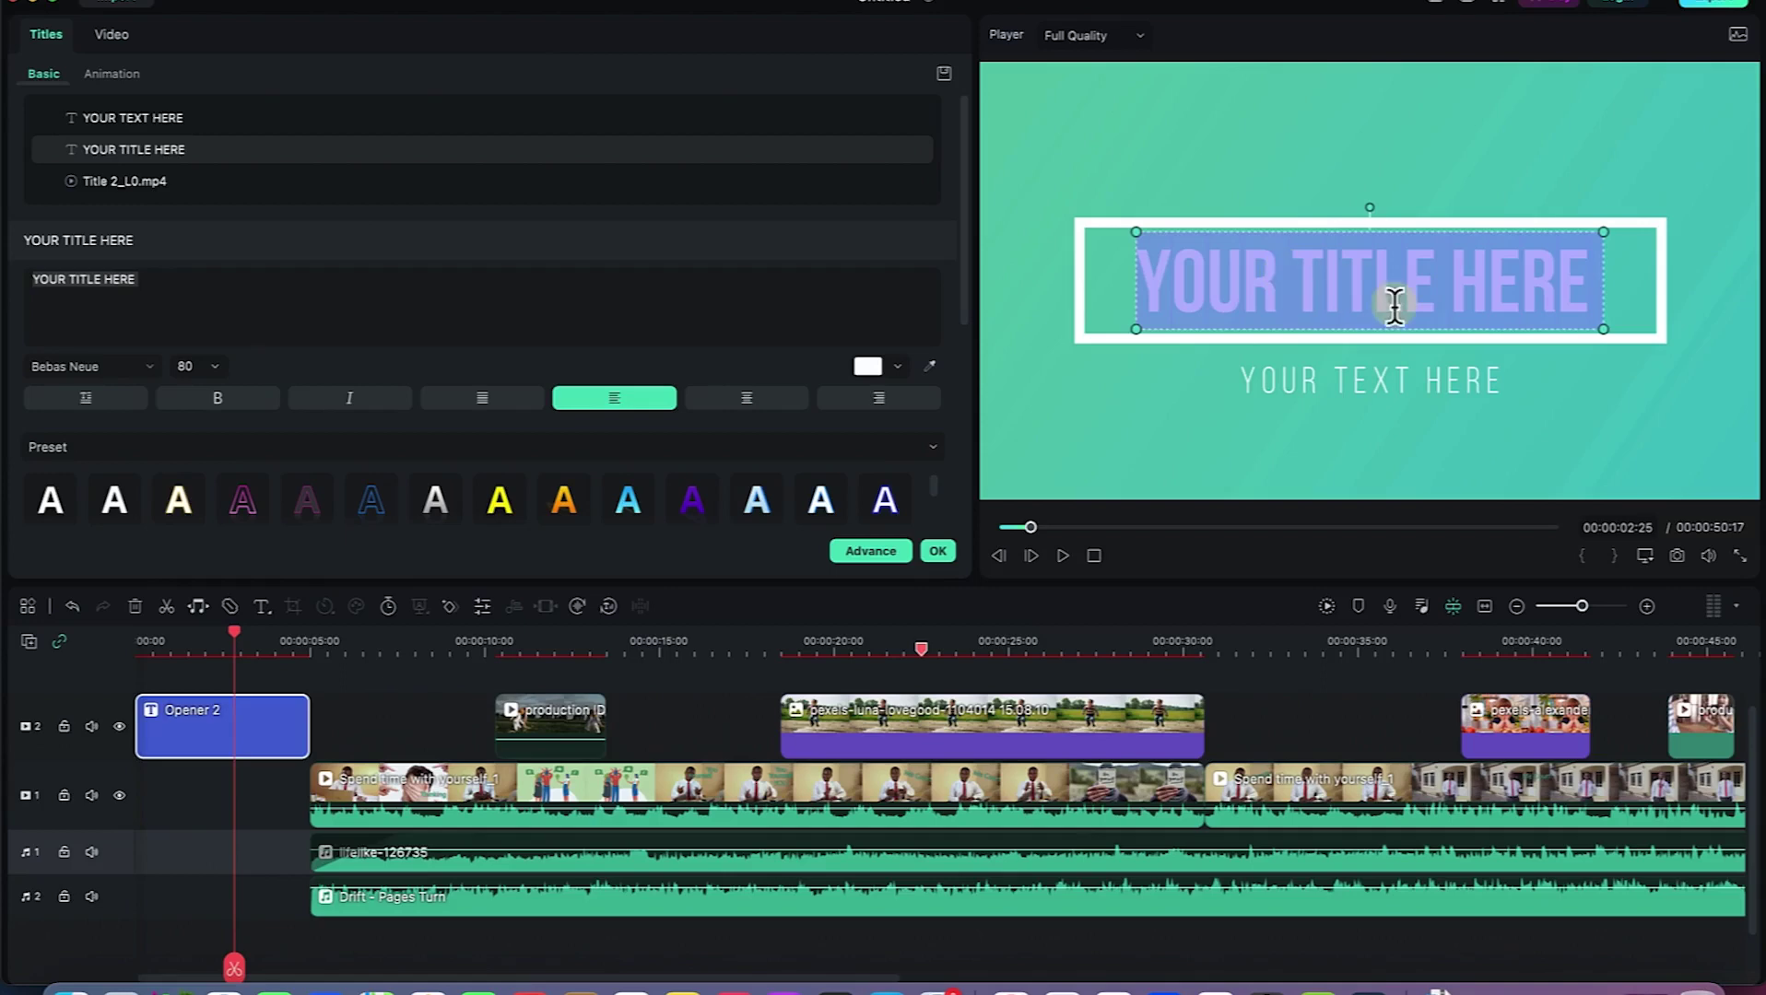
text(We)
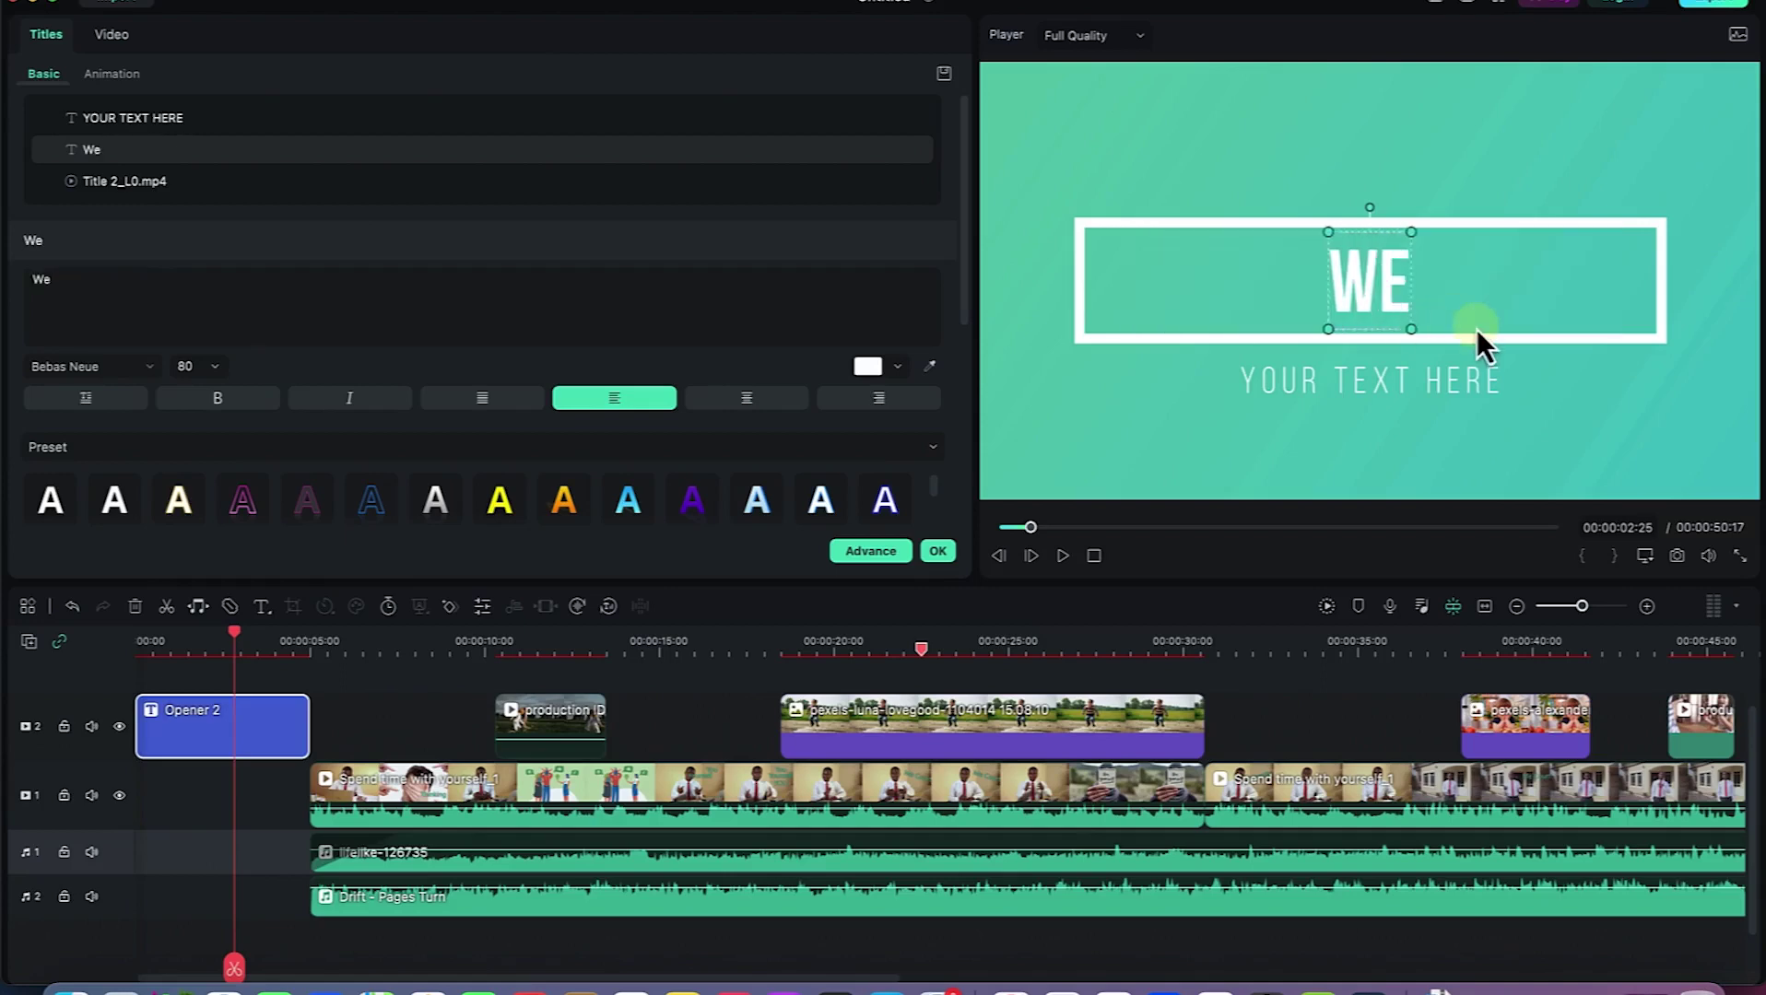
text(lcome to my c)
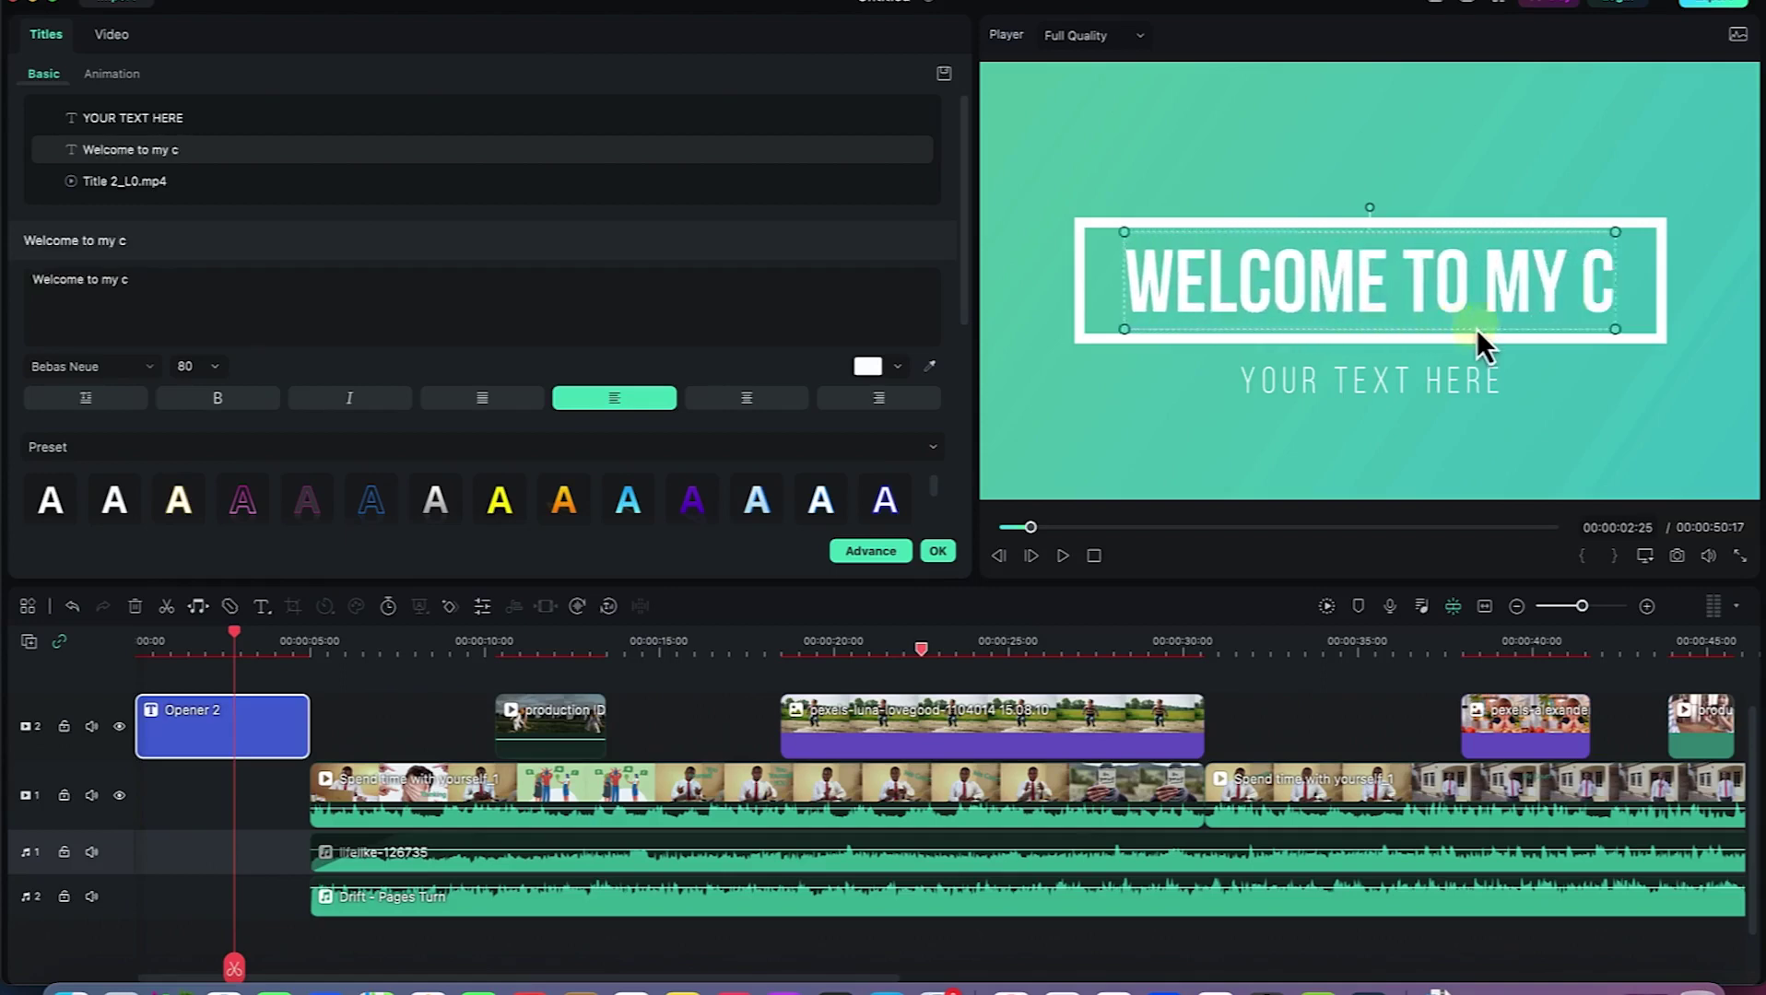
text(hannel)
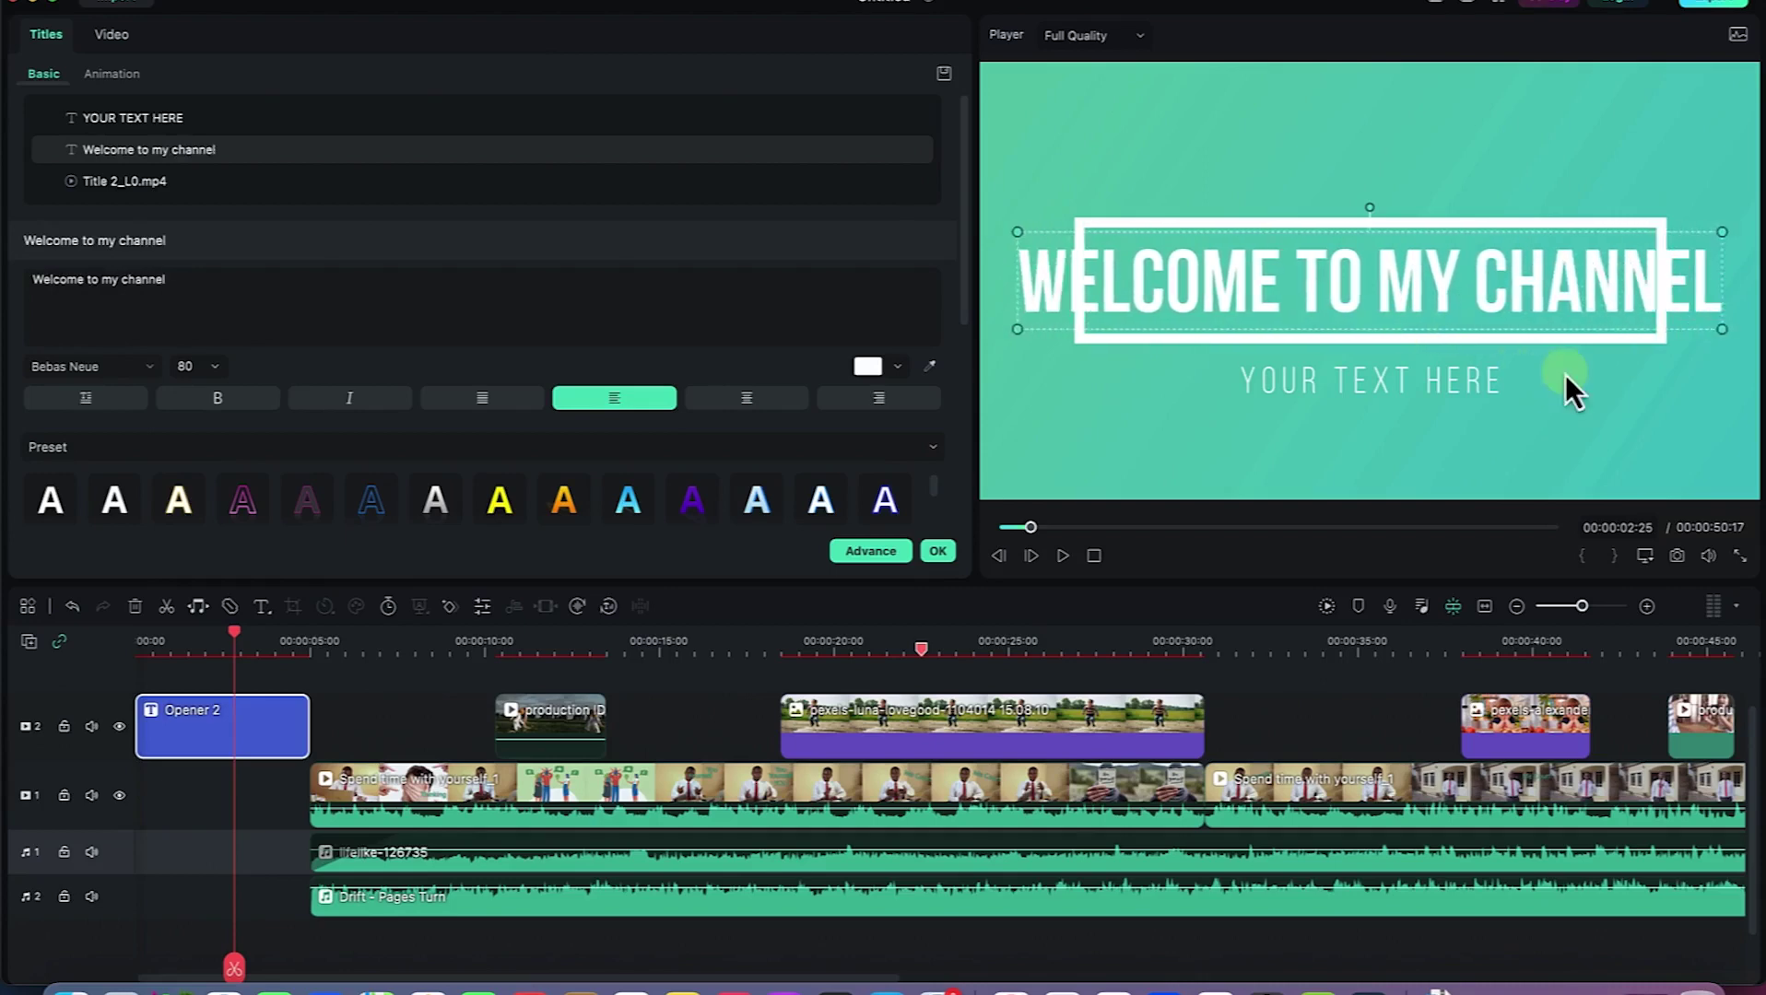
Set the font size of the "Welcome to my channel" text to 60 so it fits the white frame.
key(super+a)
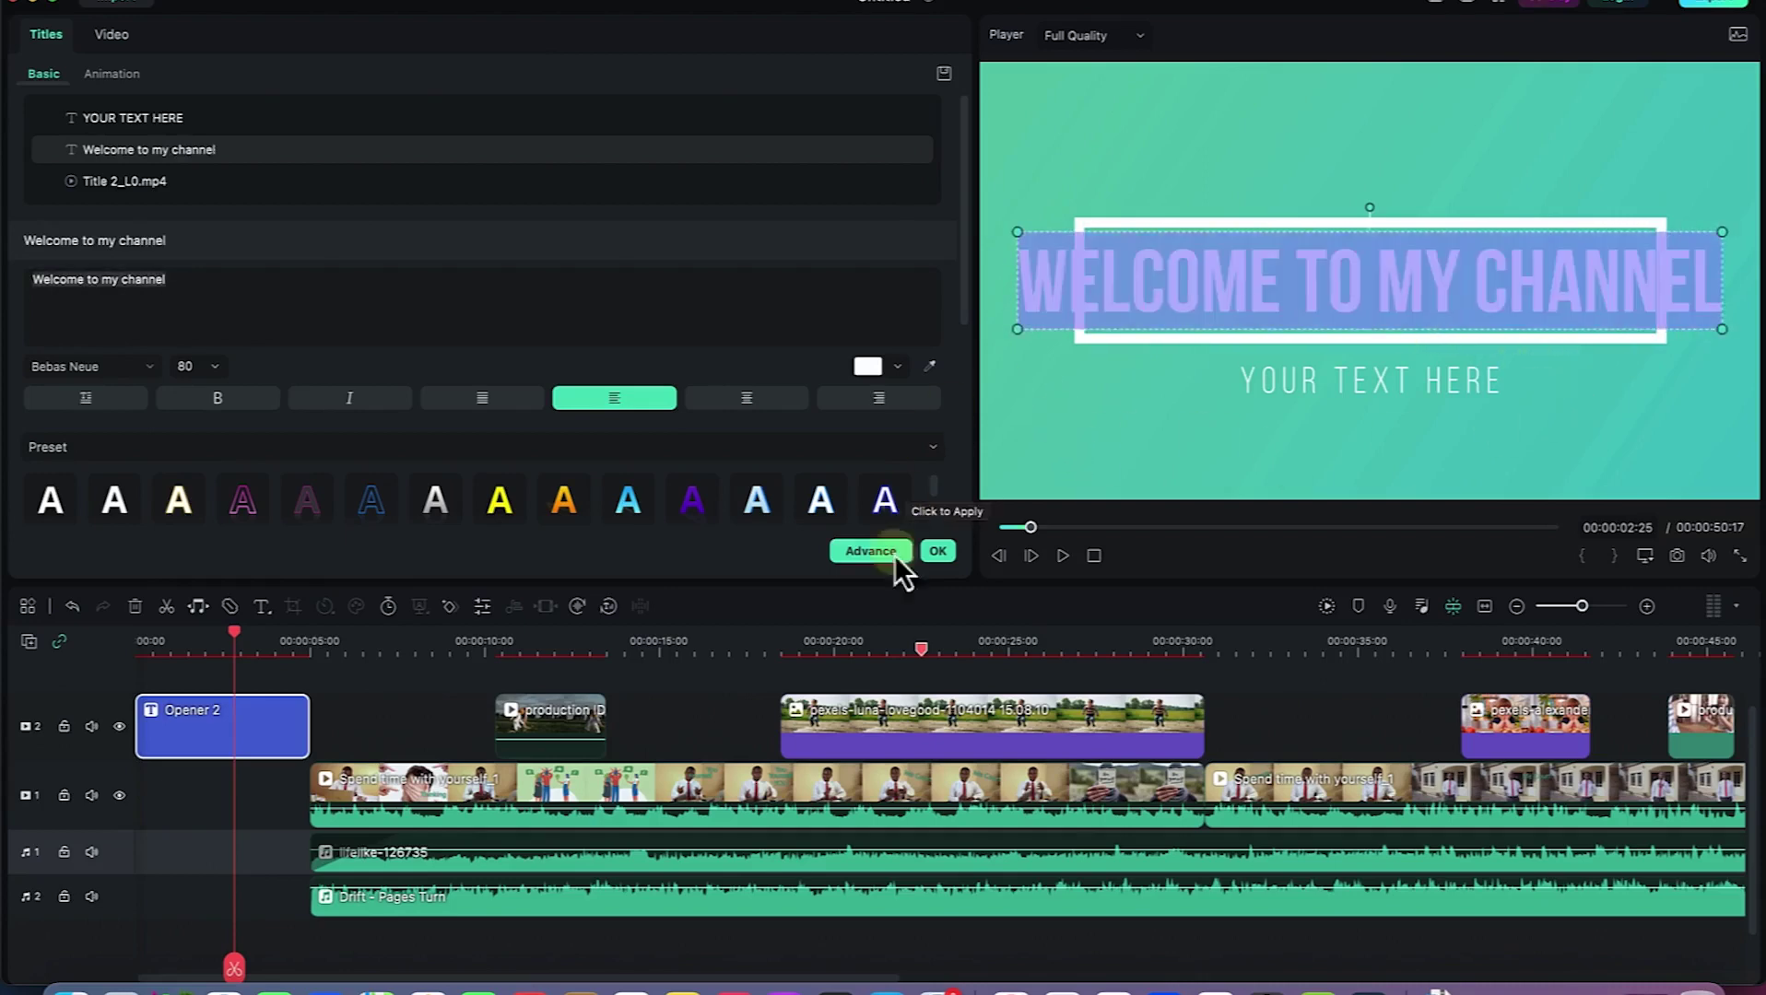
click(214, 366)
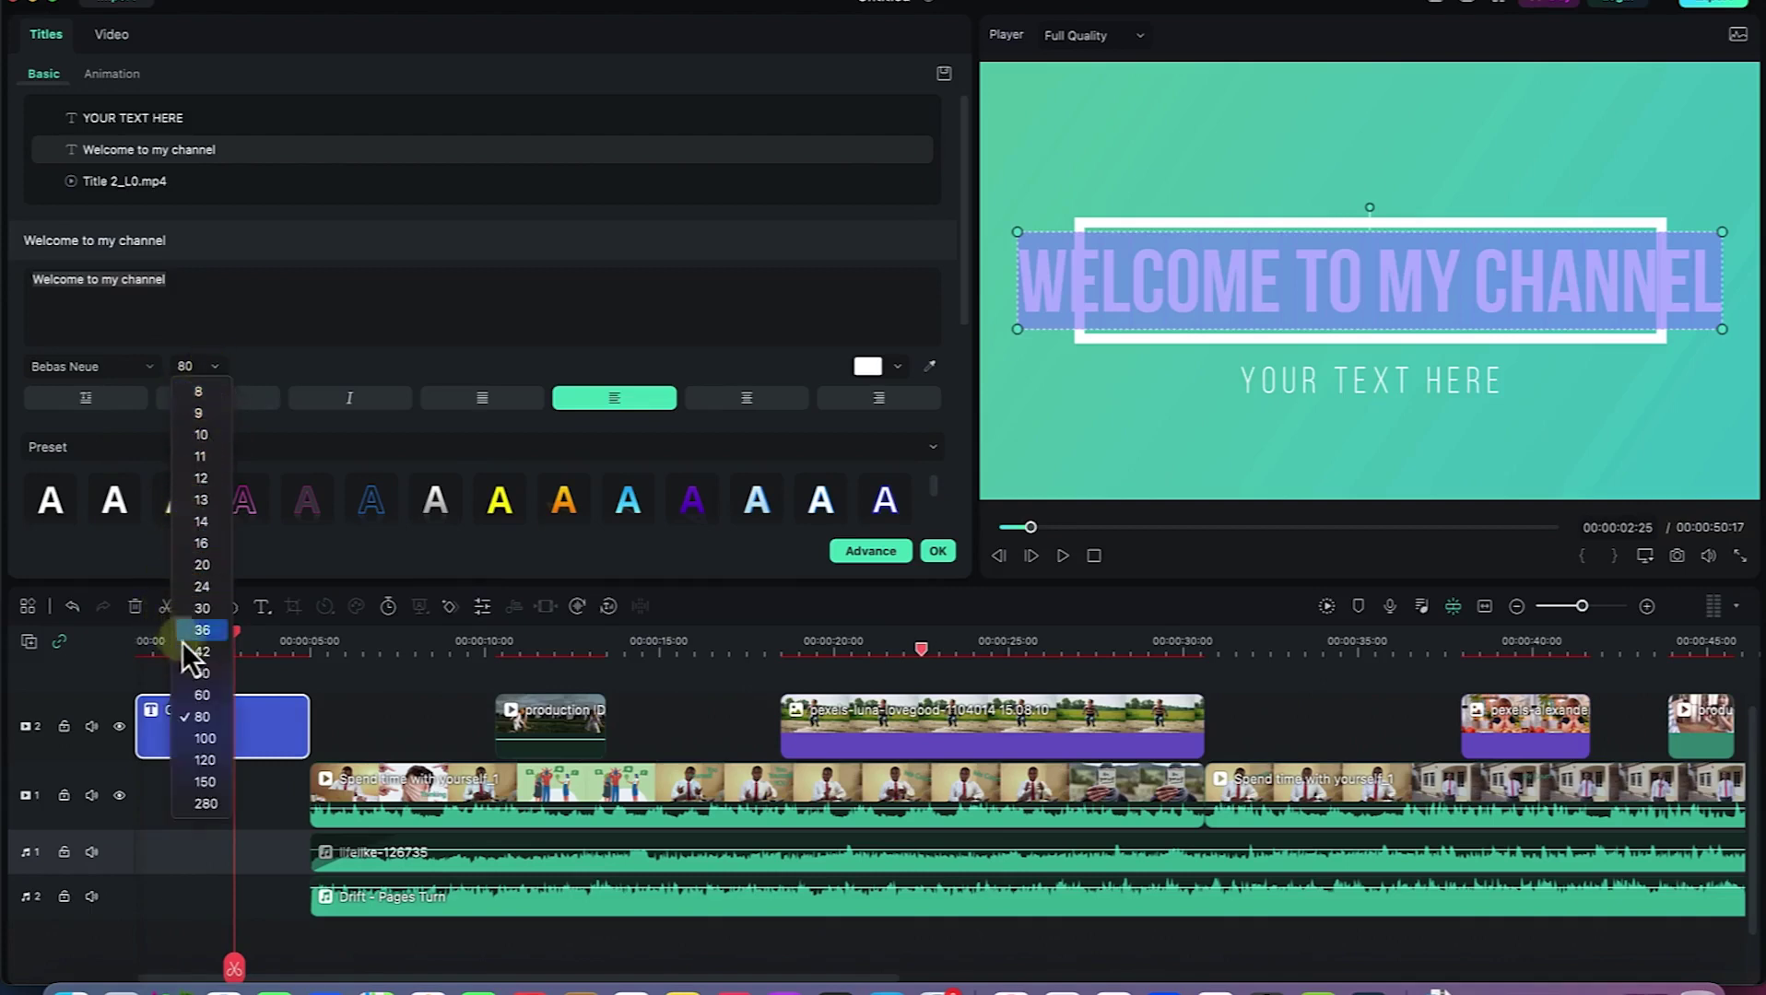
click(198, 673)
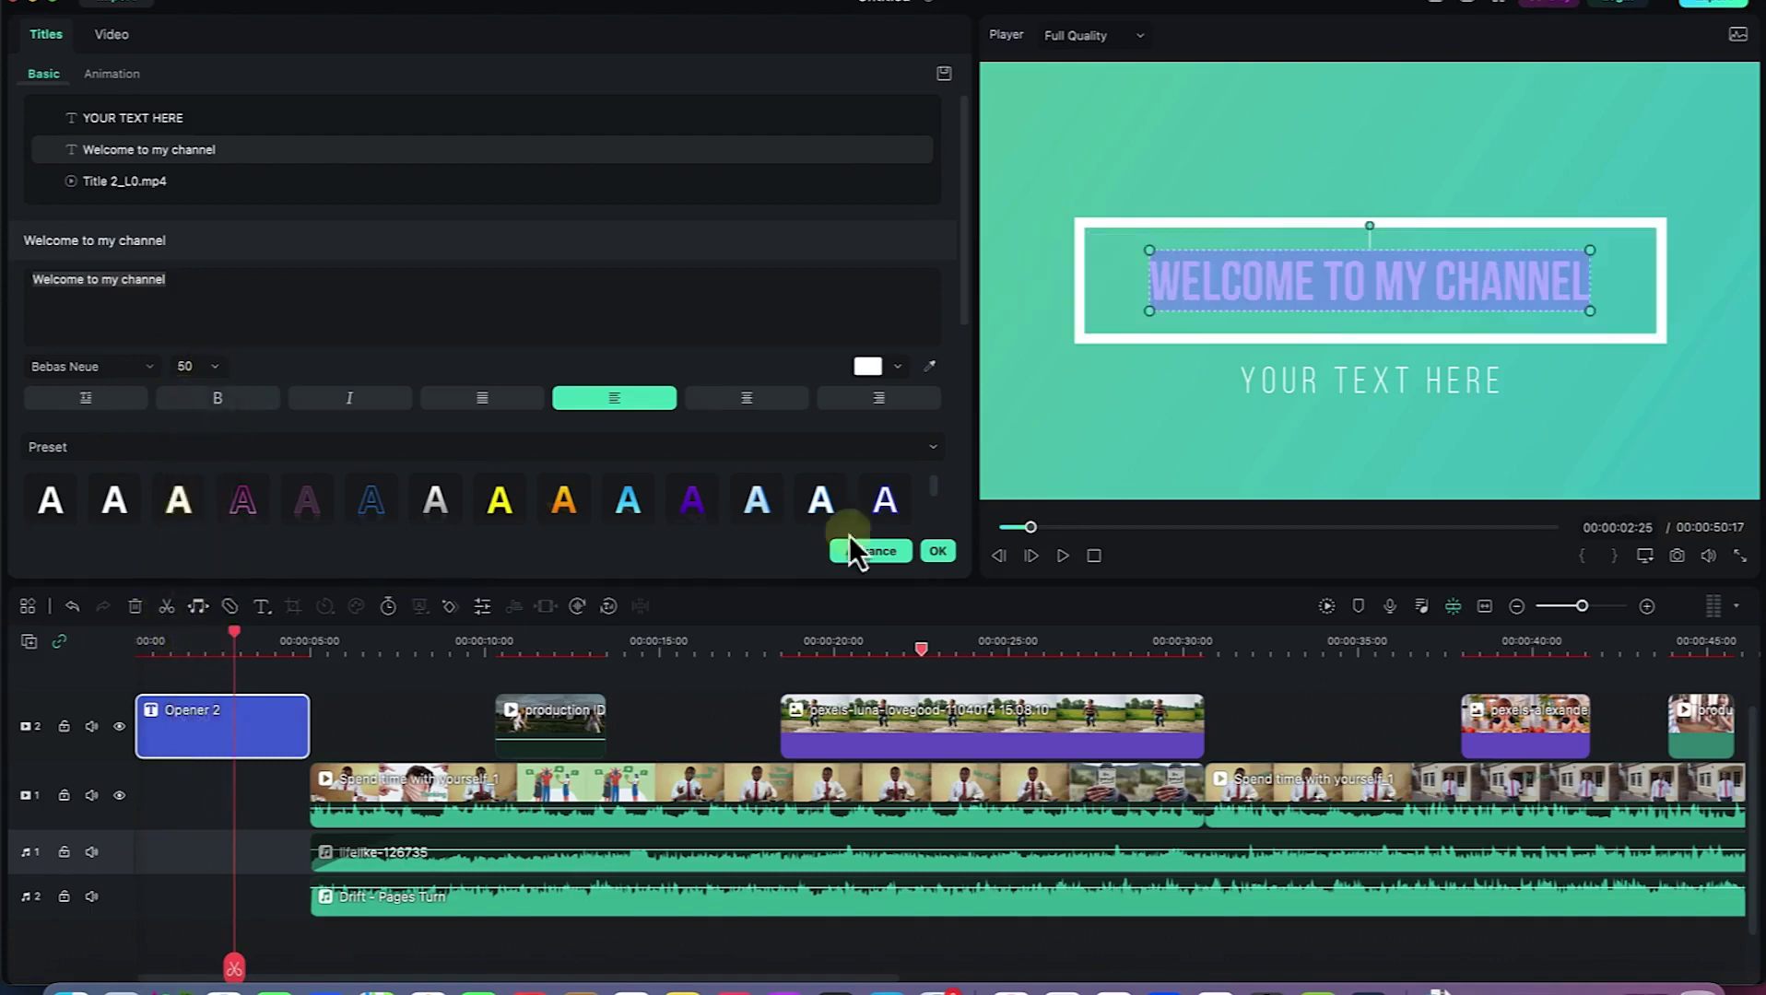
click(215, 367)
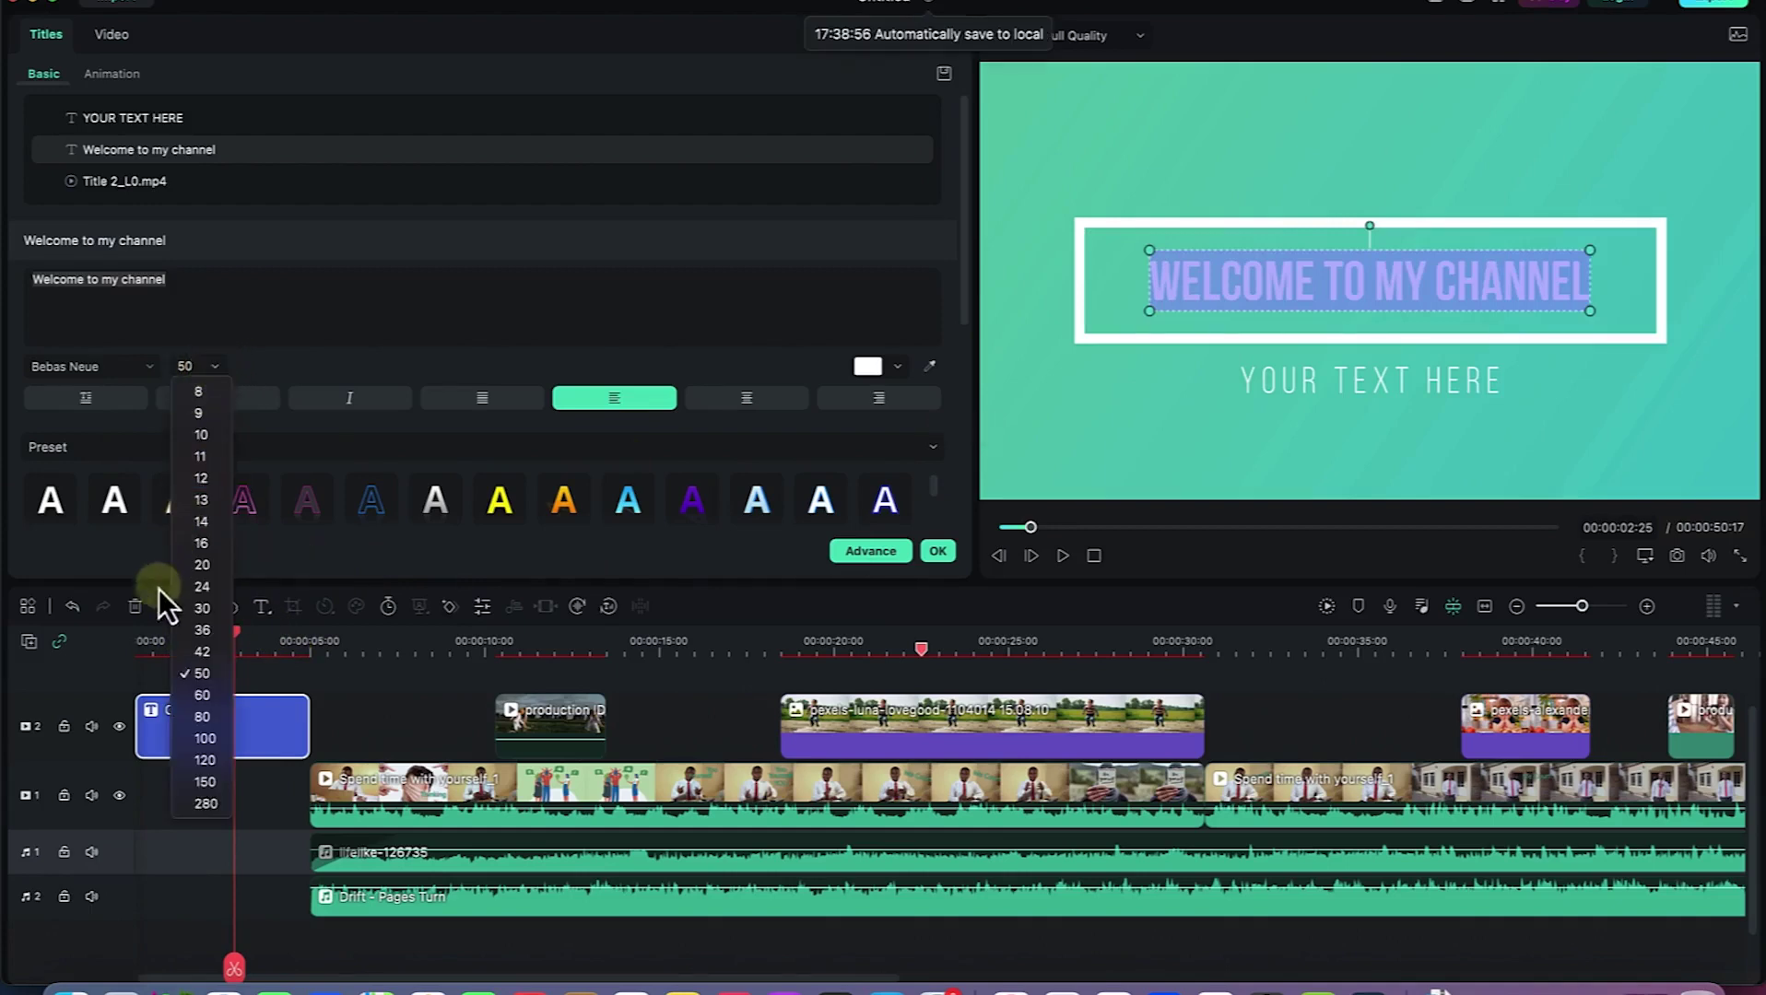
click(192, 695)
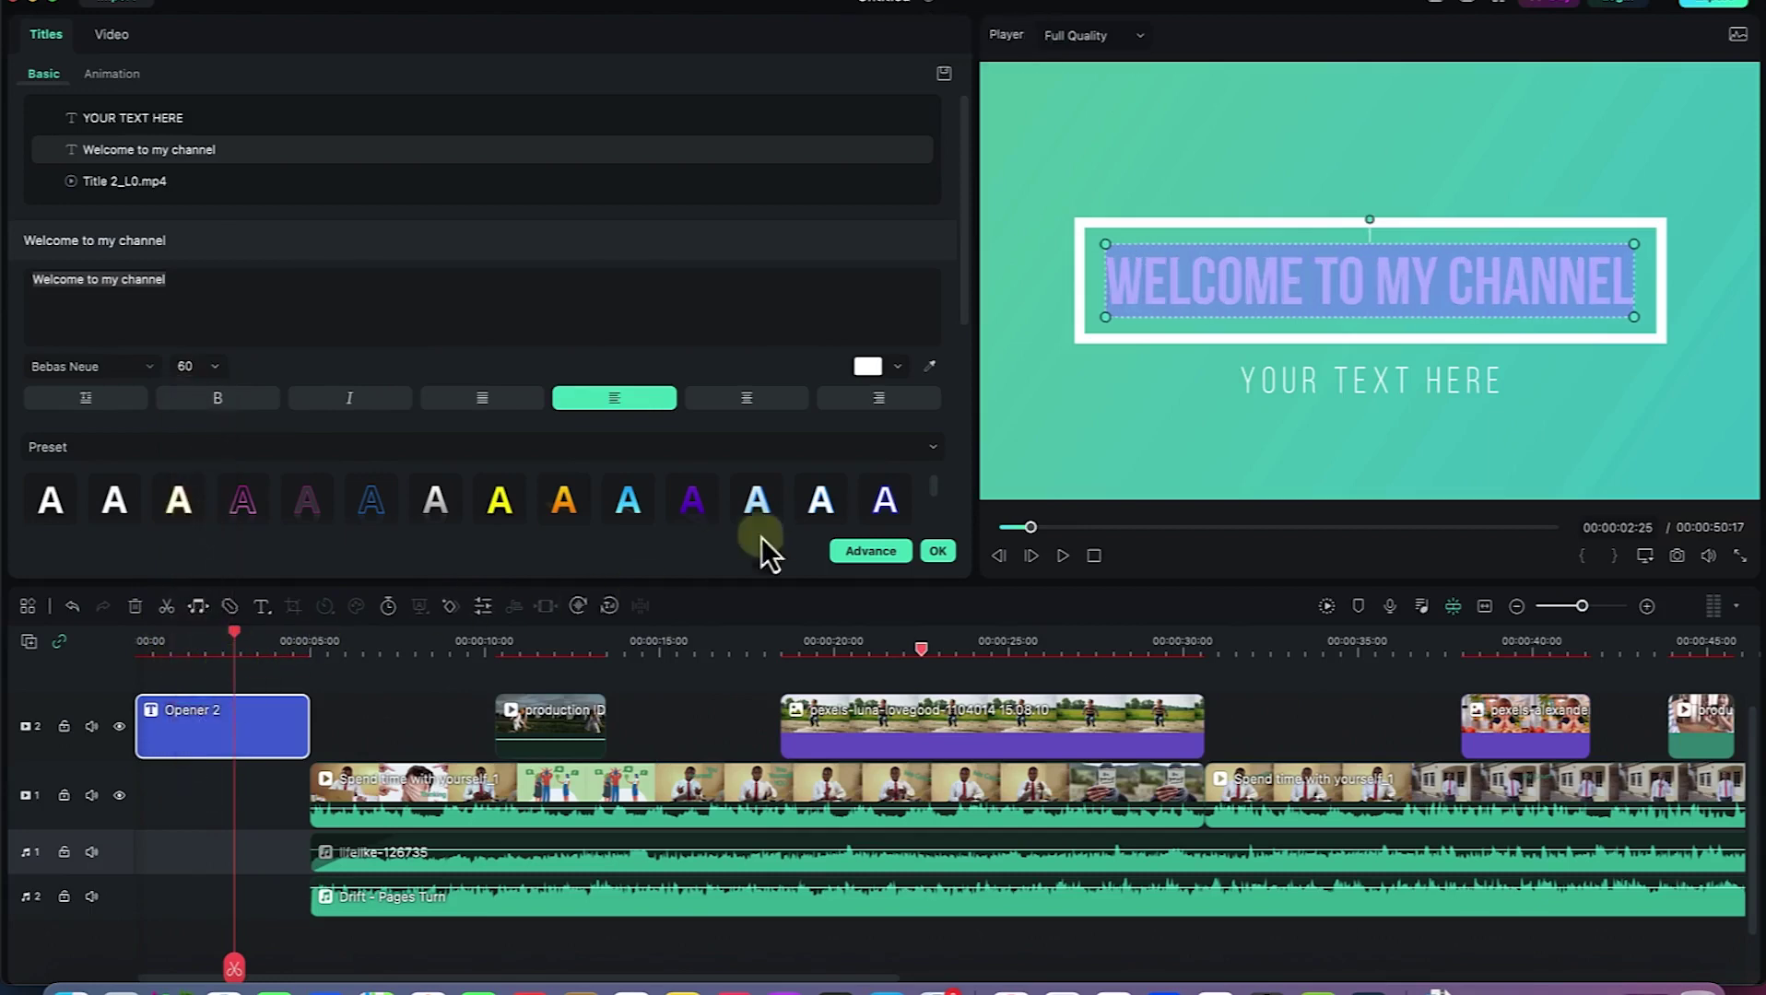
Replace the placeholder "YOUR TEXT HERE" below the frame with "EpIC Mentorship".
click(1274, 376)
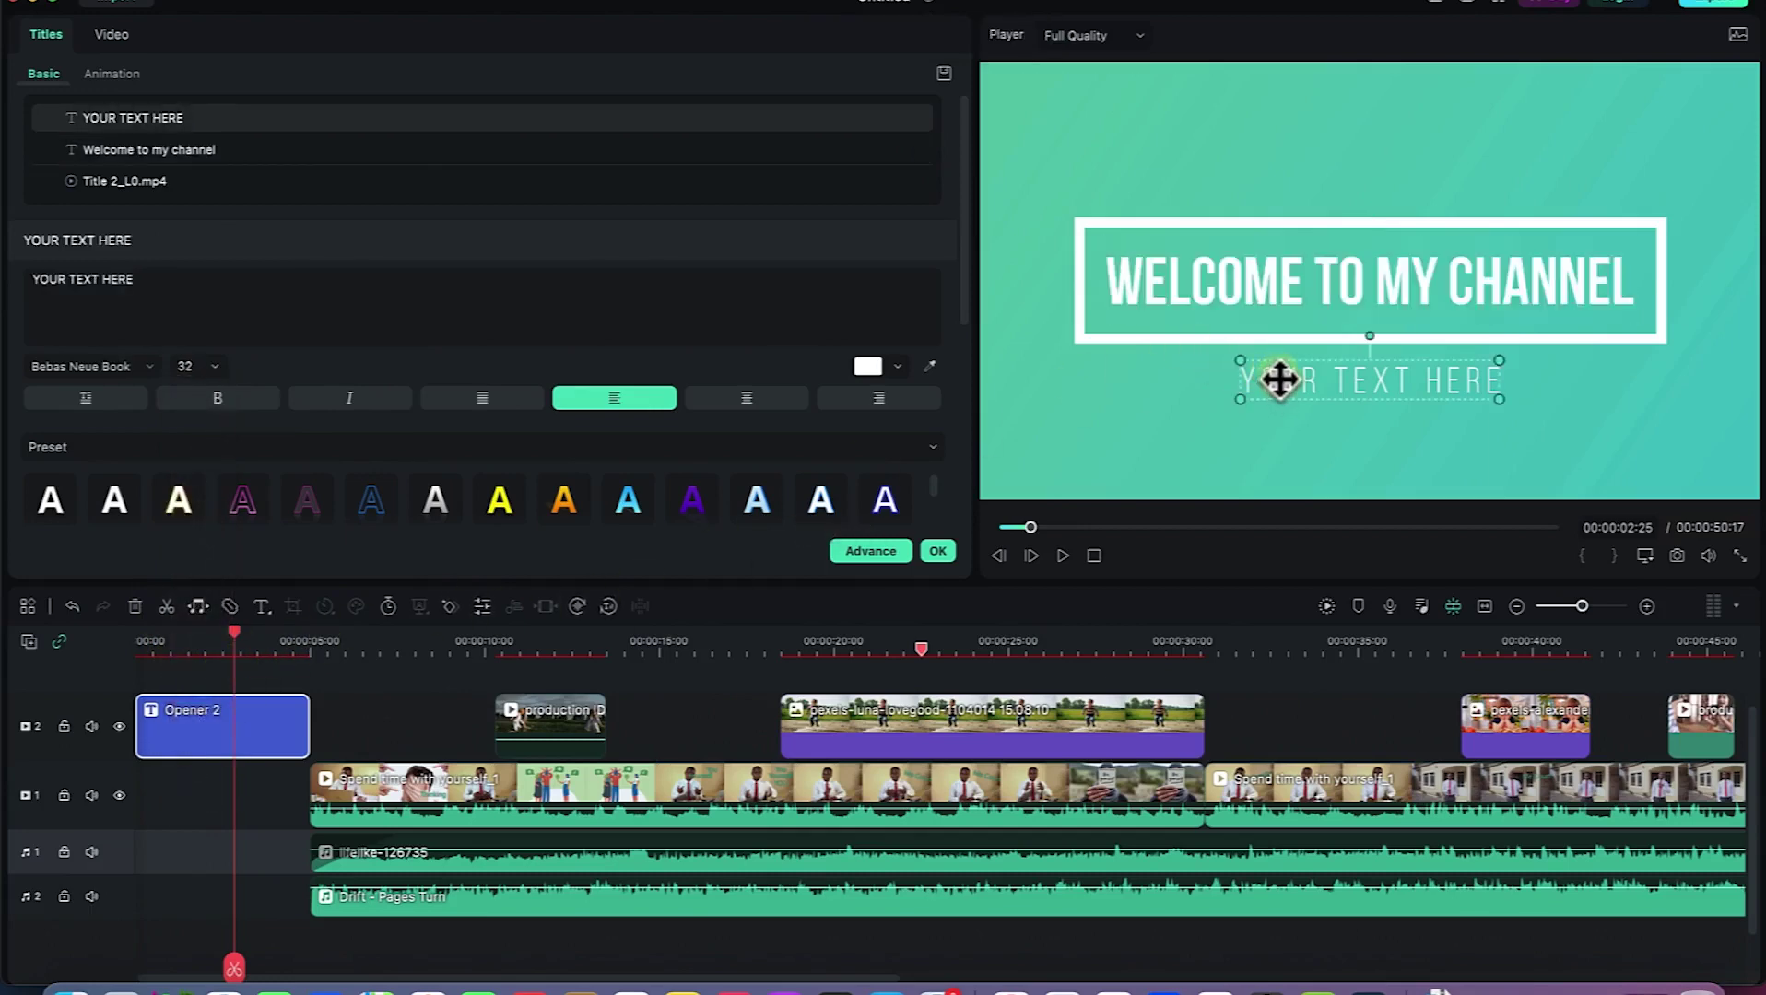
double_click(1279, 379)
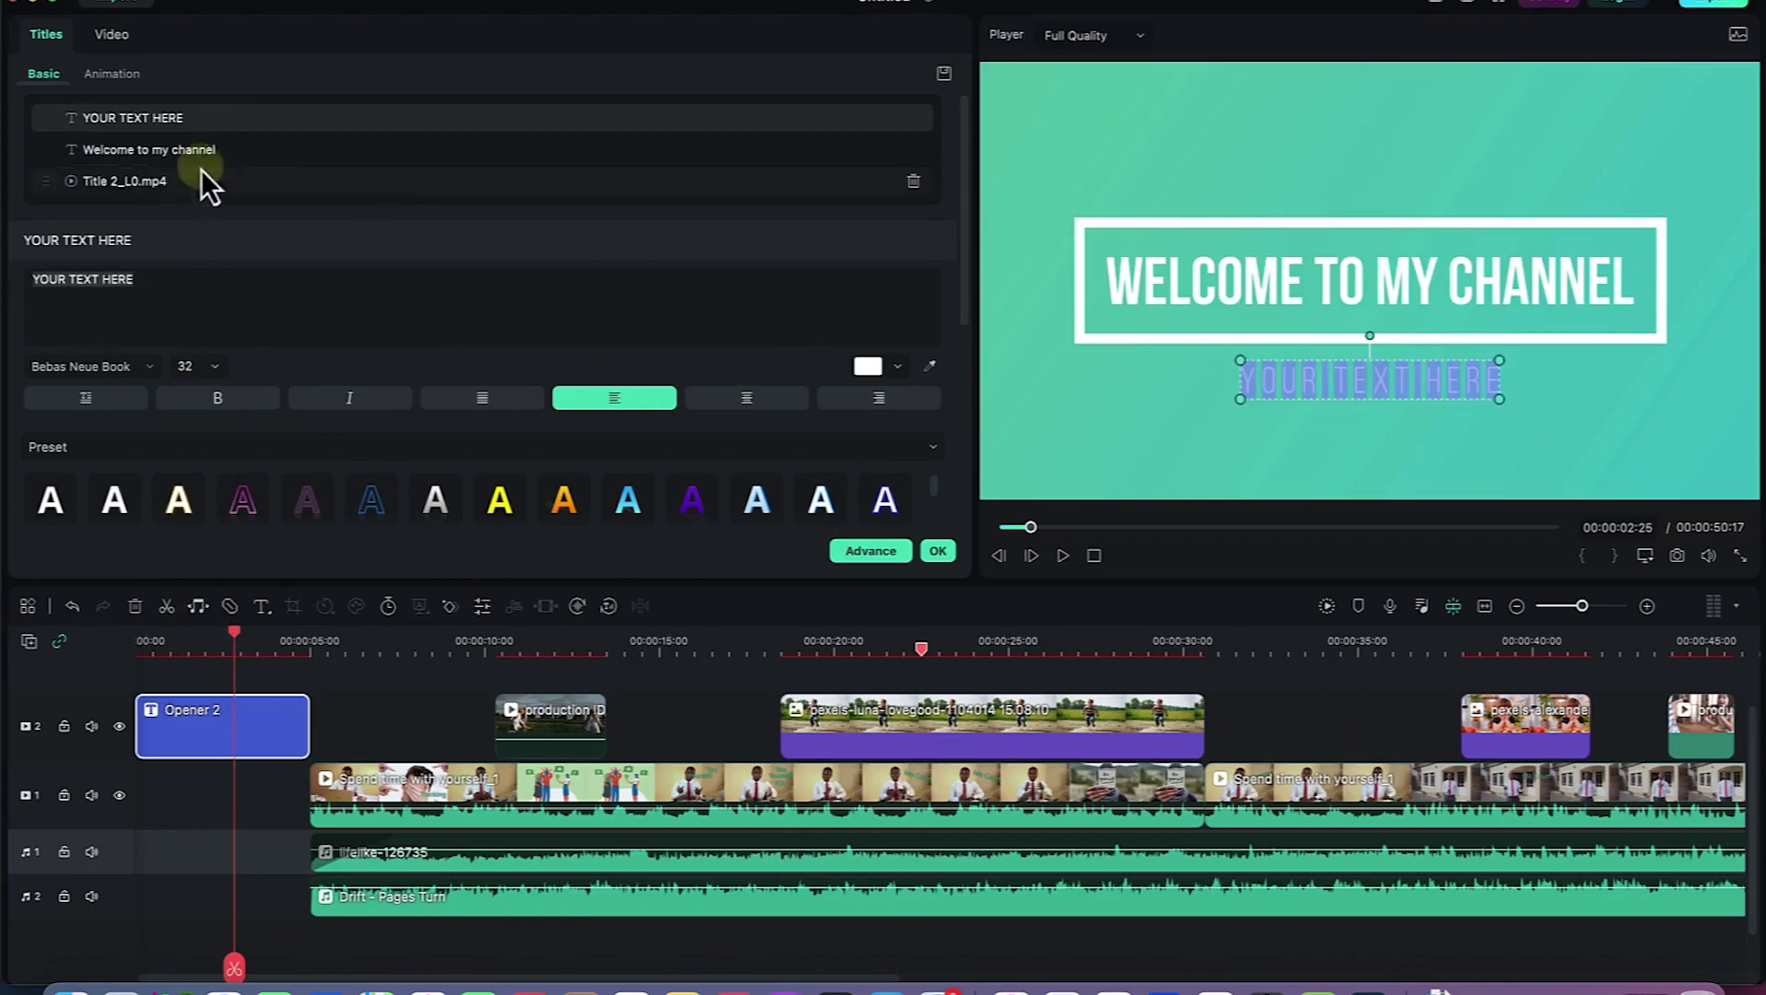
text(EpIC Mentorship)
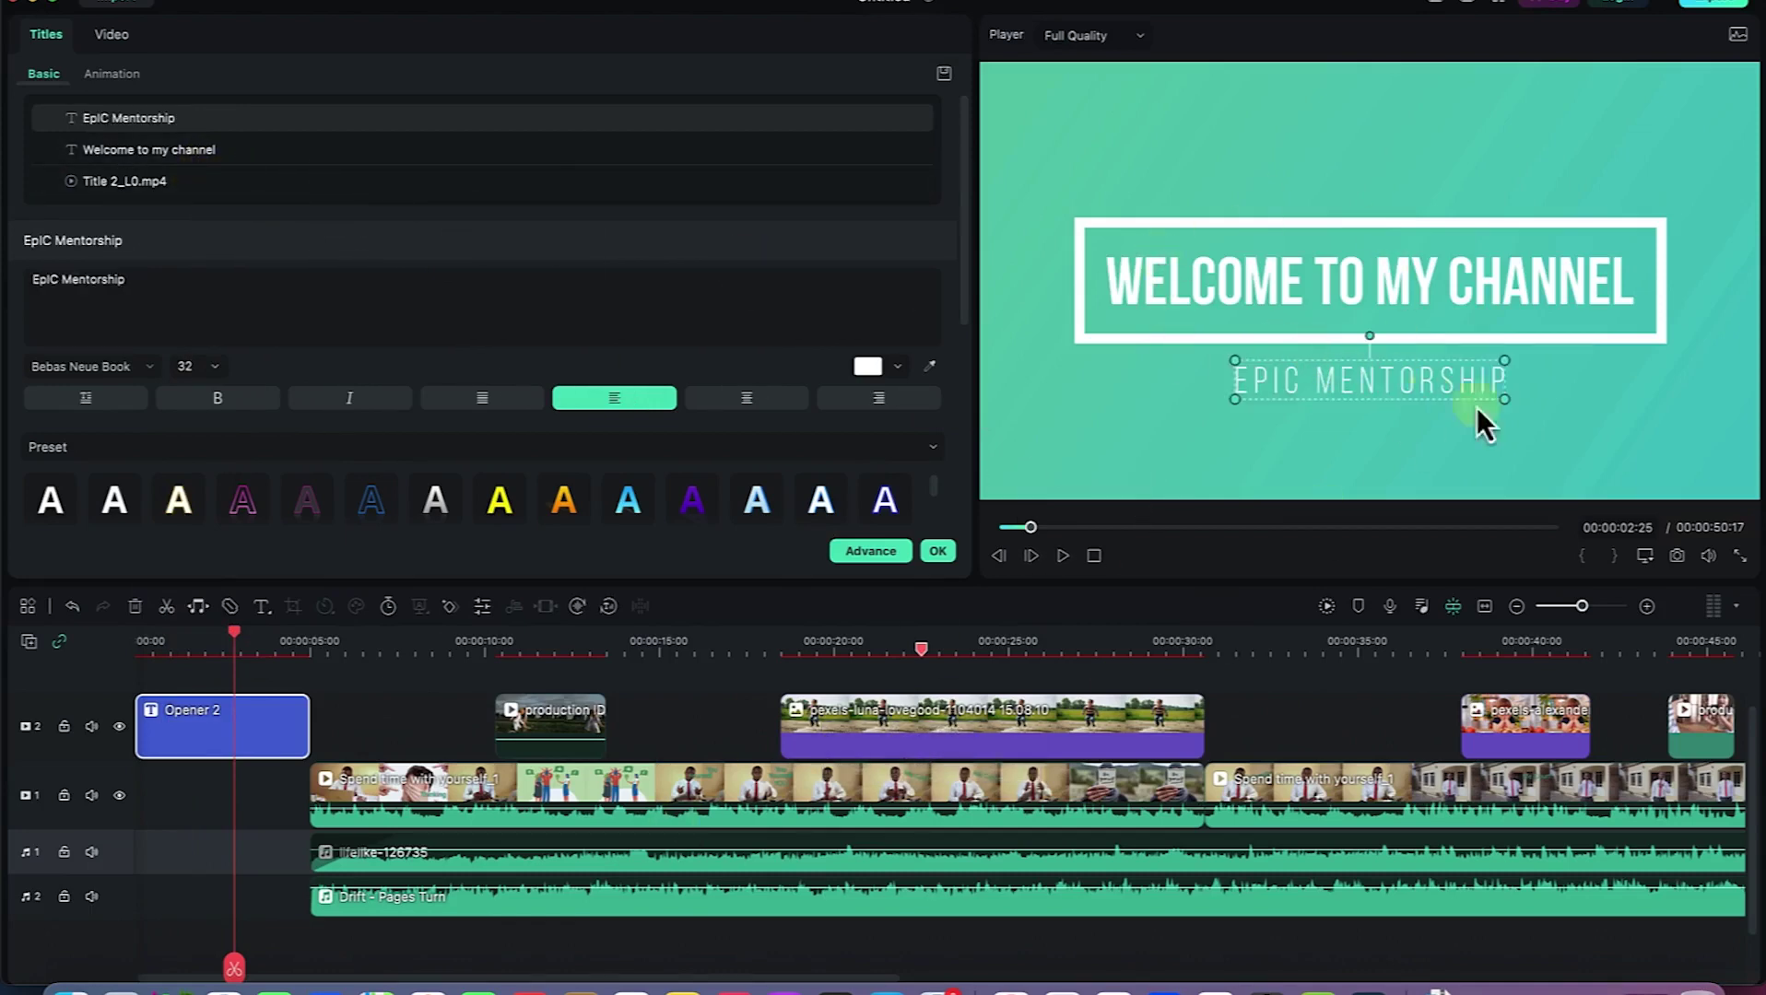
Select the "Welcome to my channel" text, preview alternative fonts on it and look through the available font sizes.
click(1305, 278)
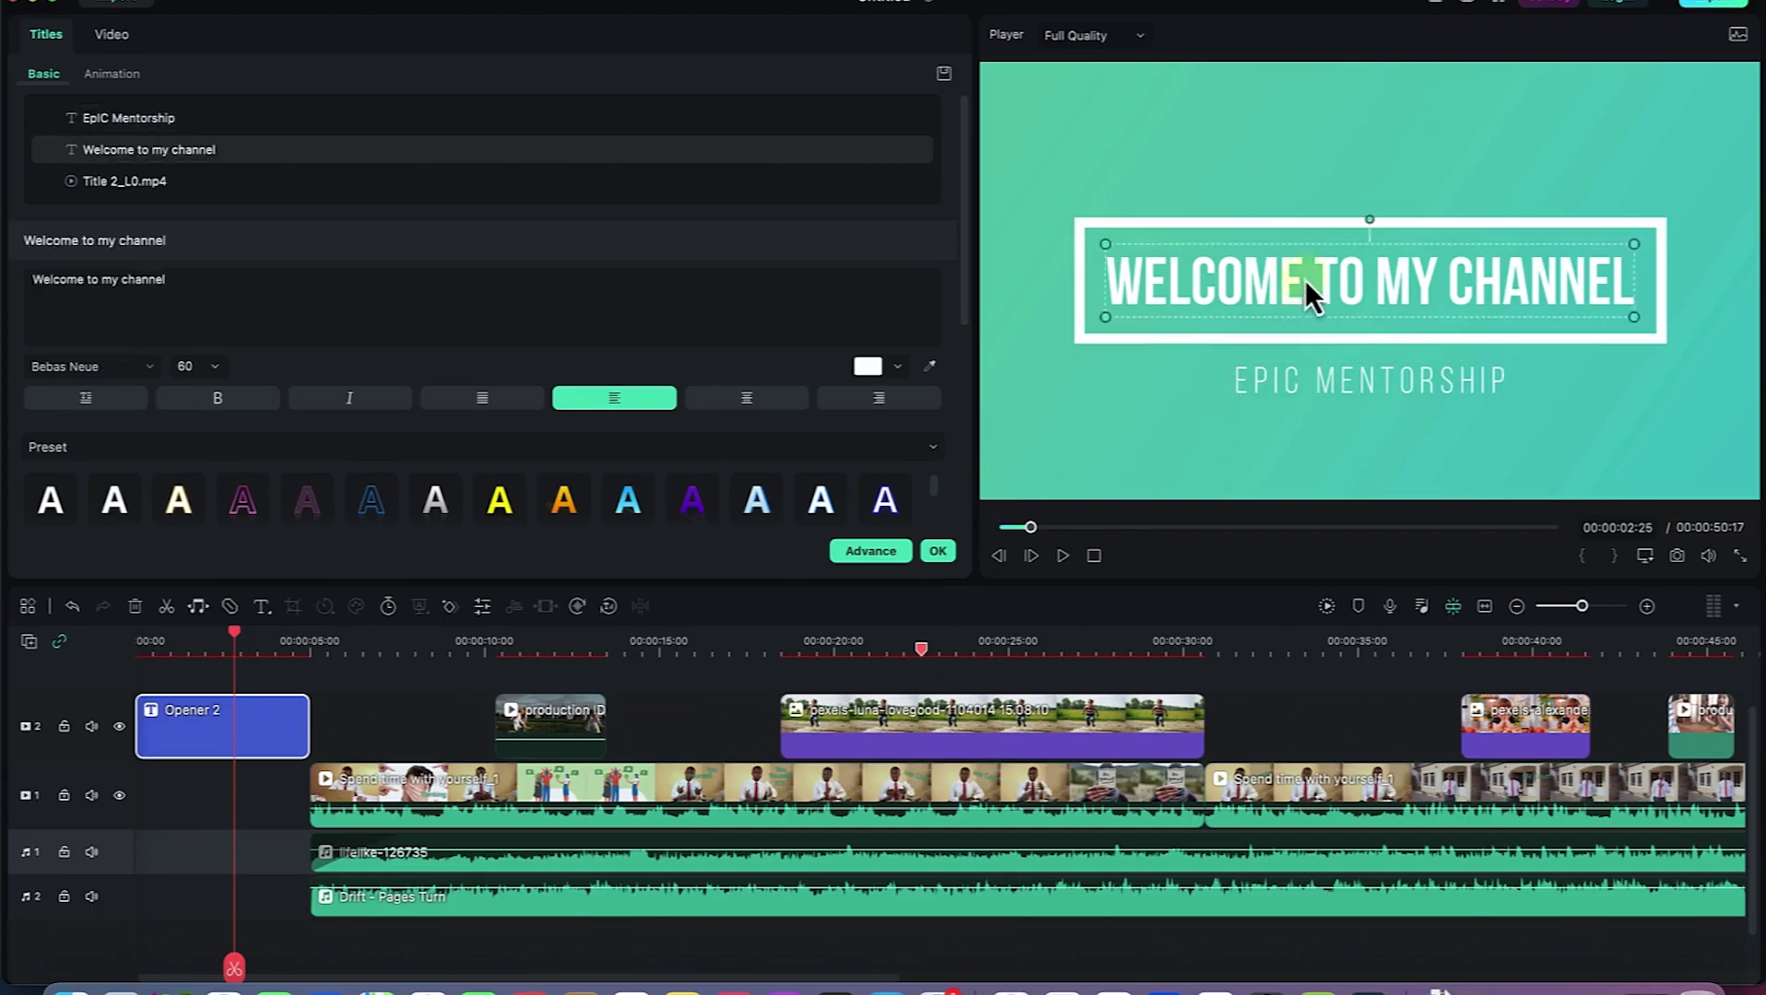
double_click(1305, 278)
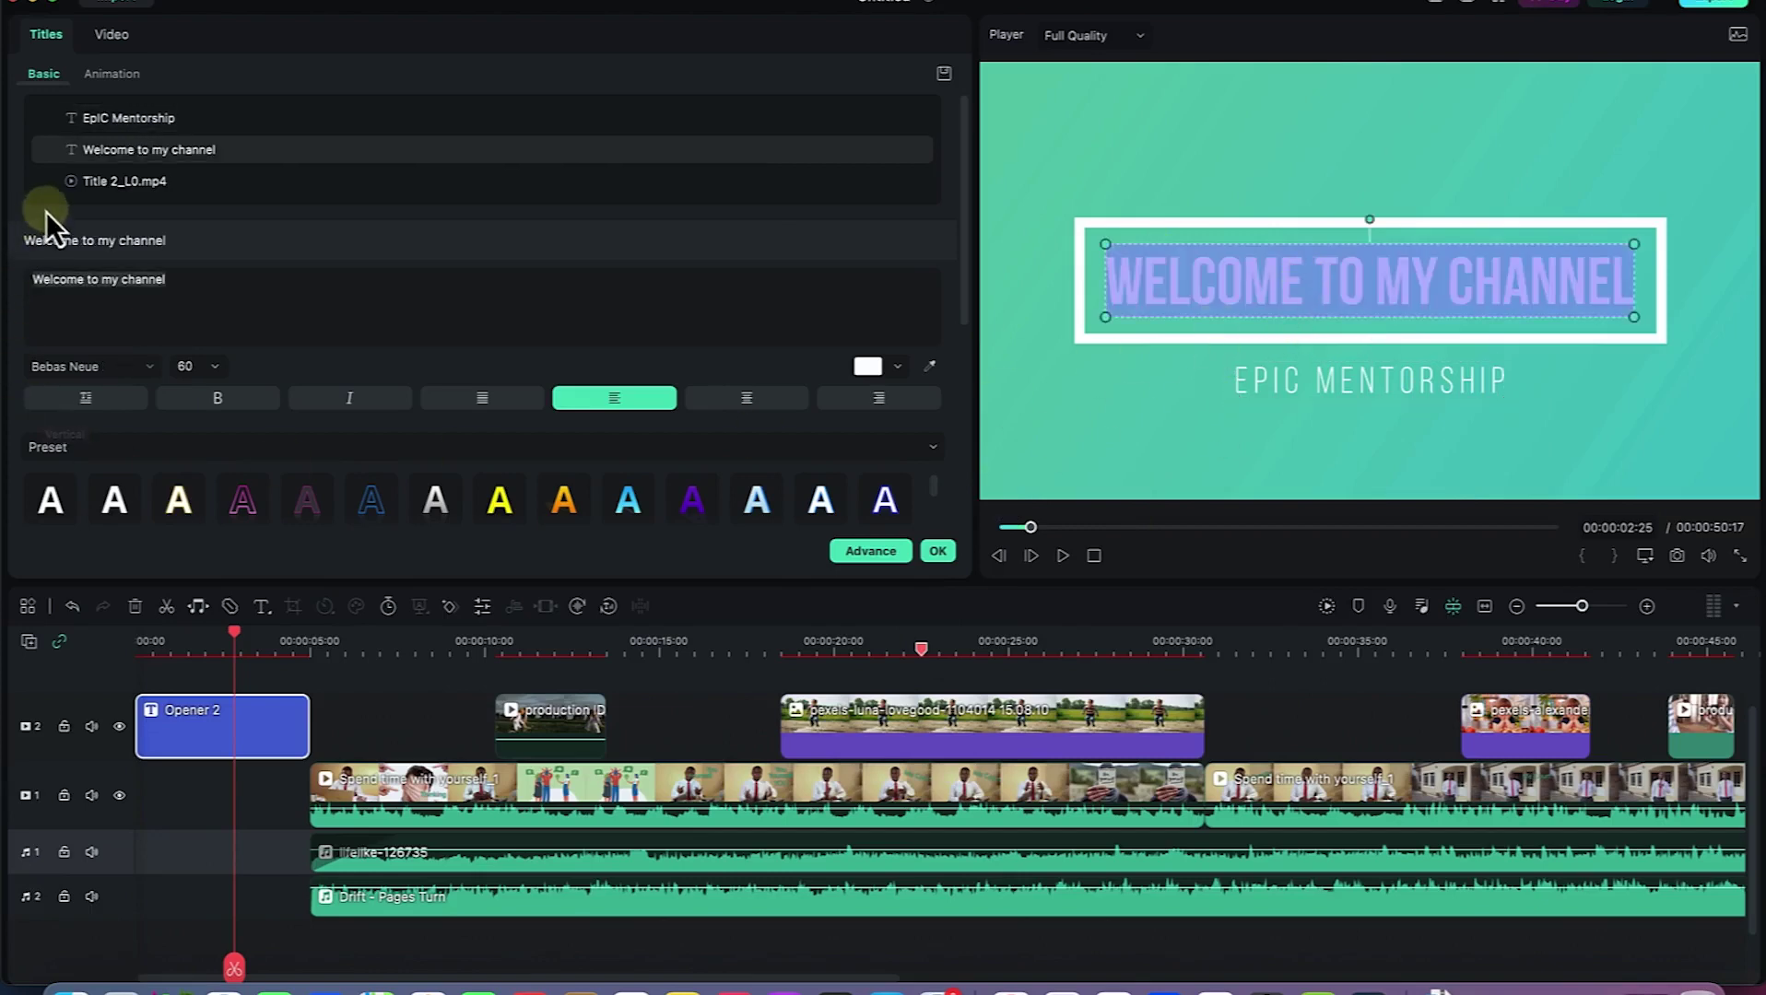
click(65, 369)
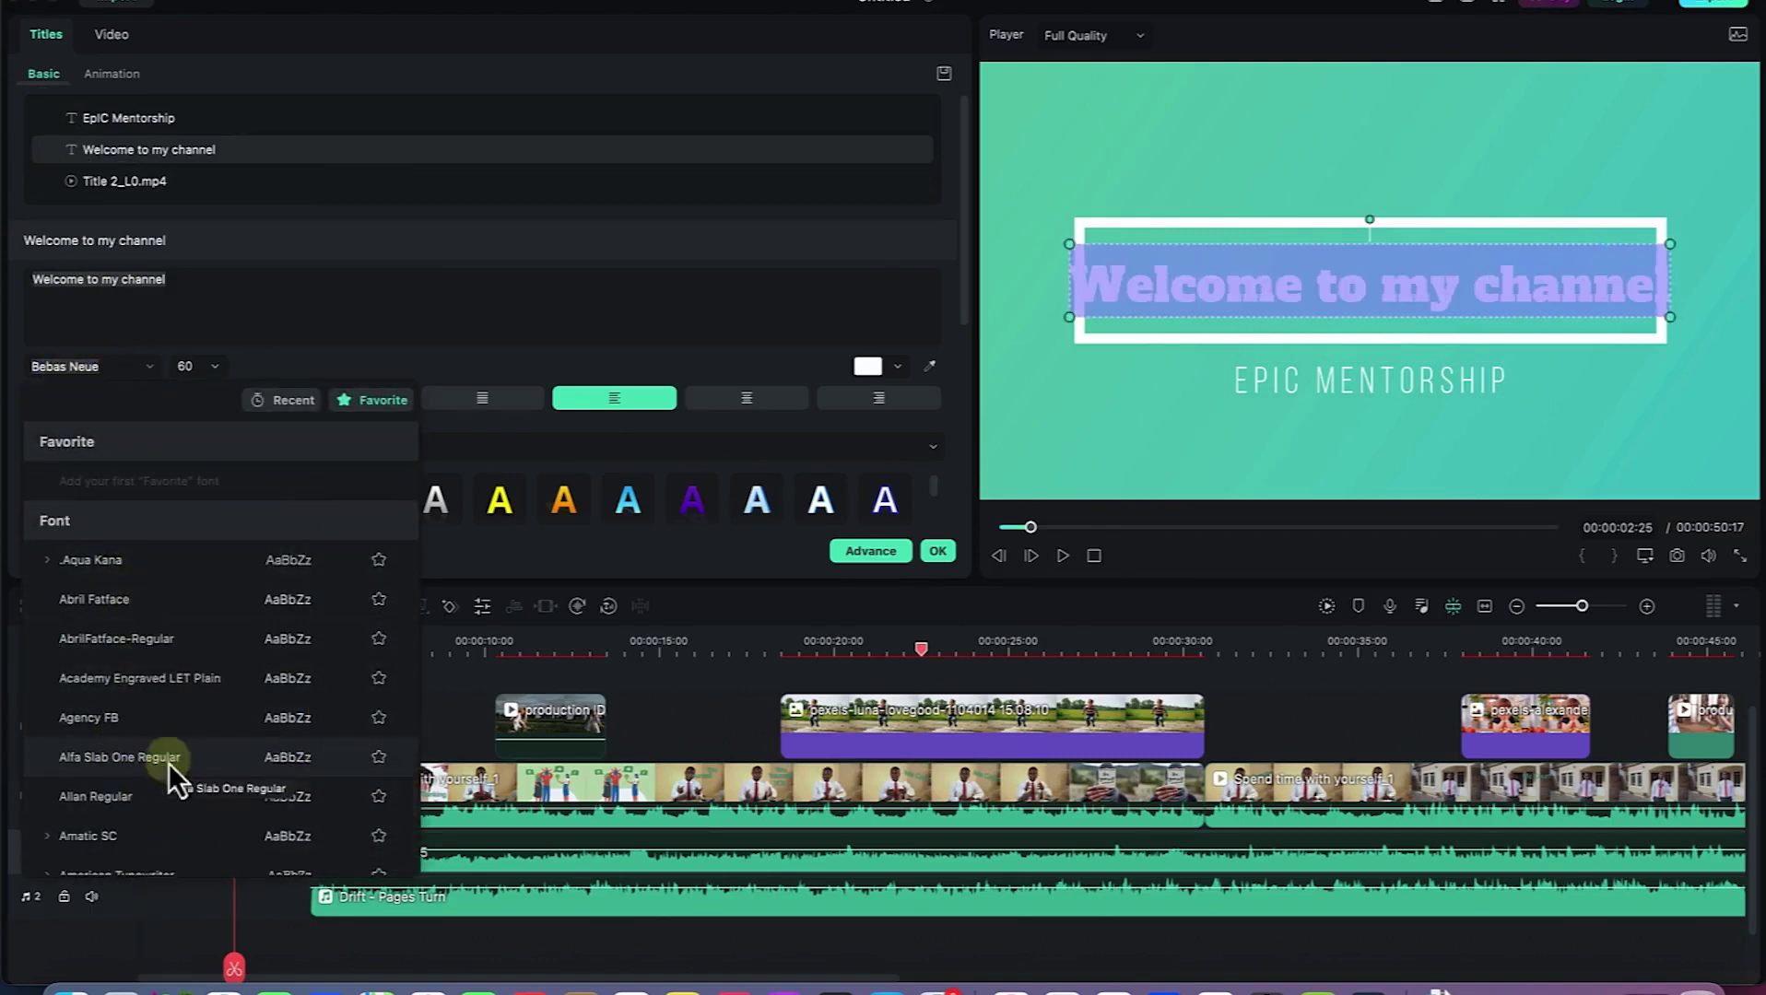
scroll(166, 742, down, 3)
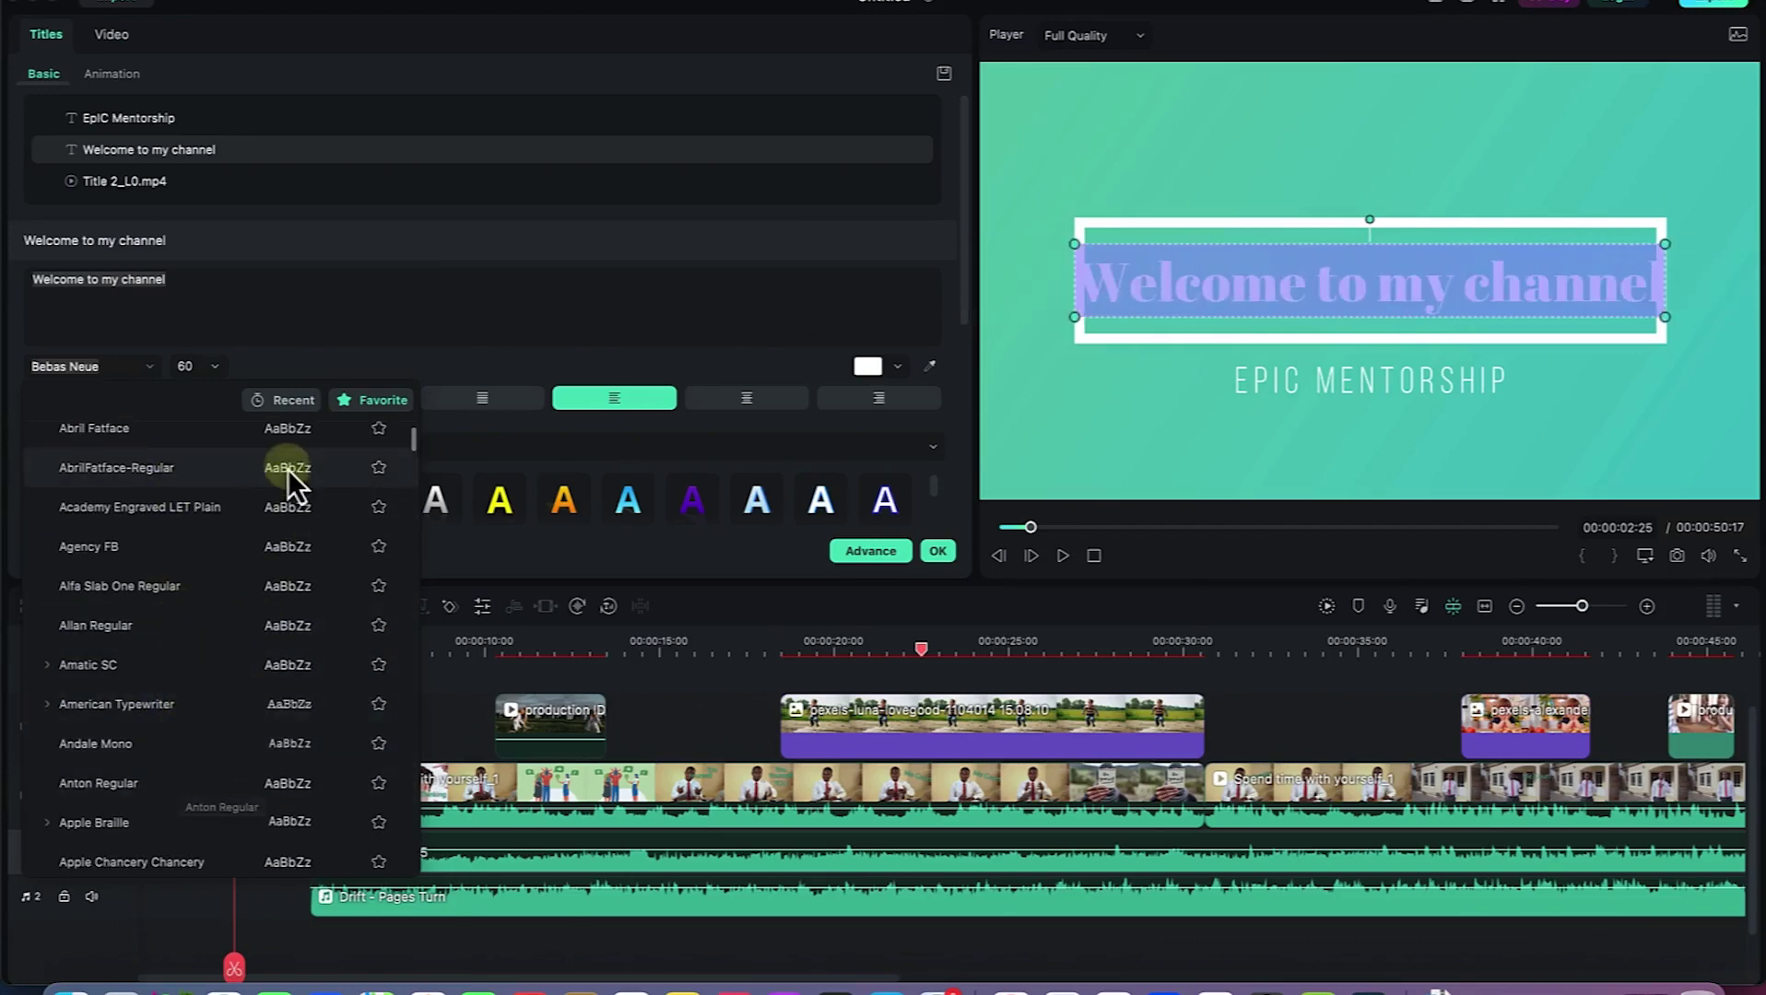
click(250, 337)
click(215, 365)
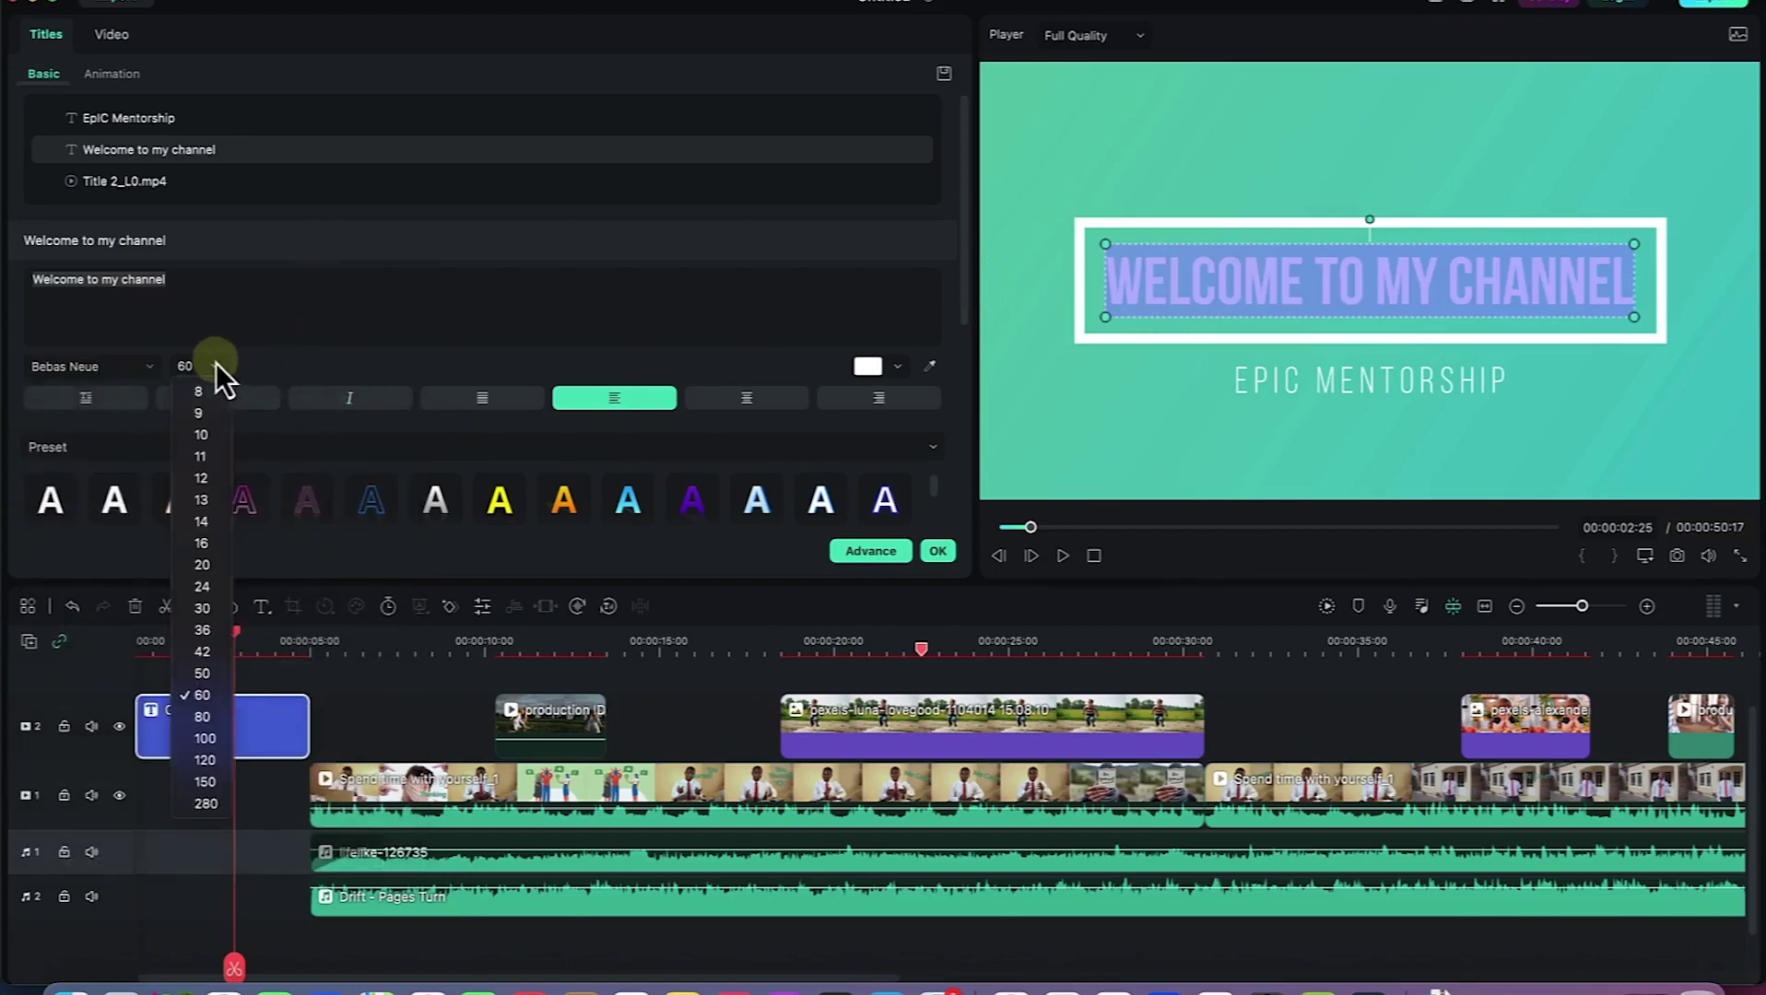
click(398, 313)
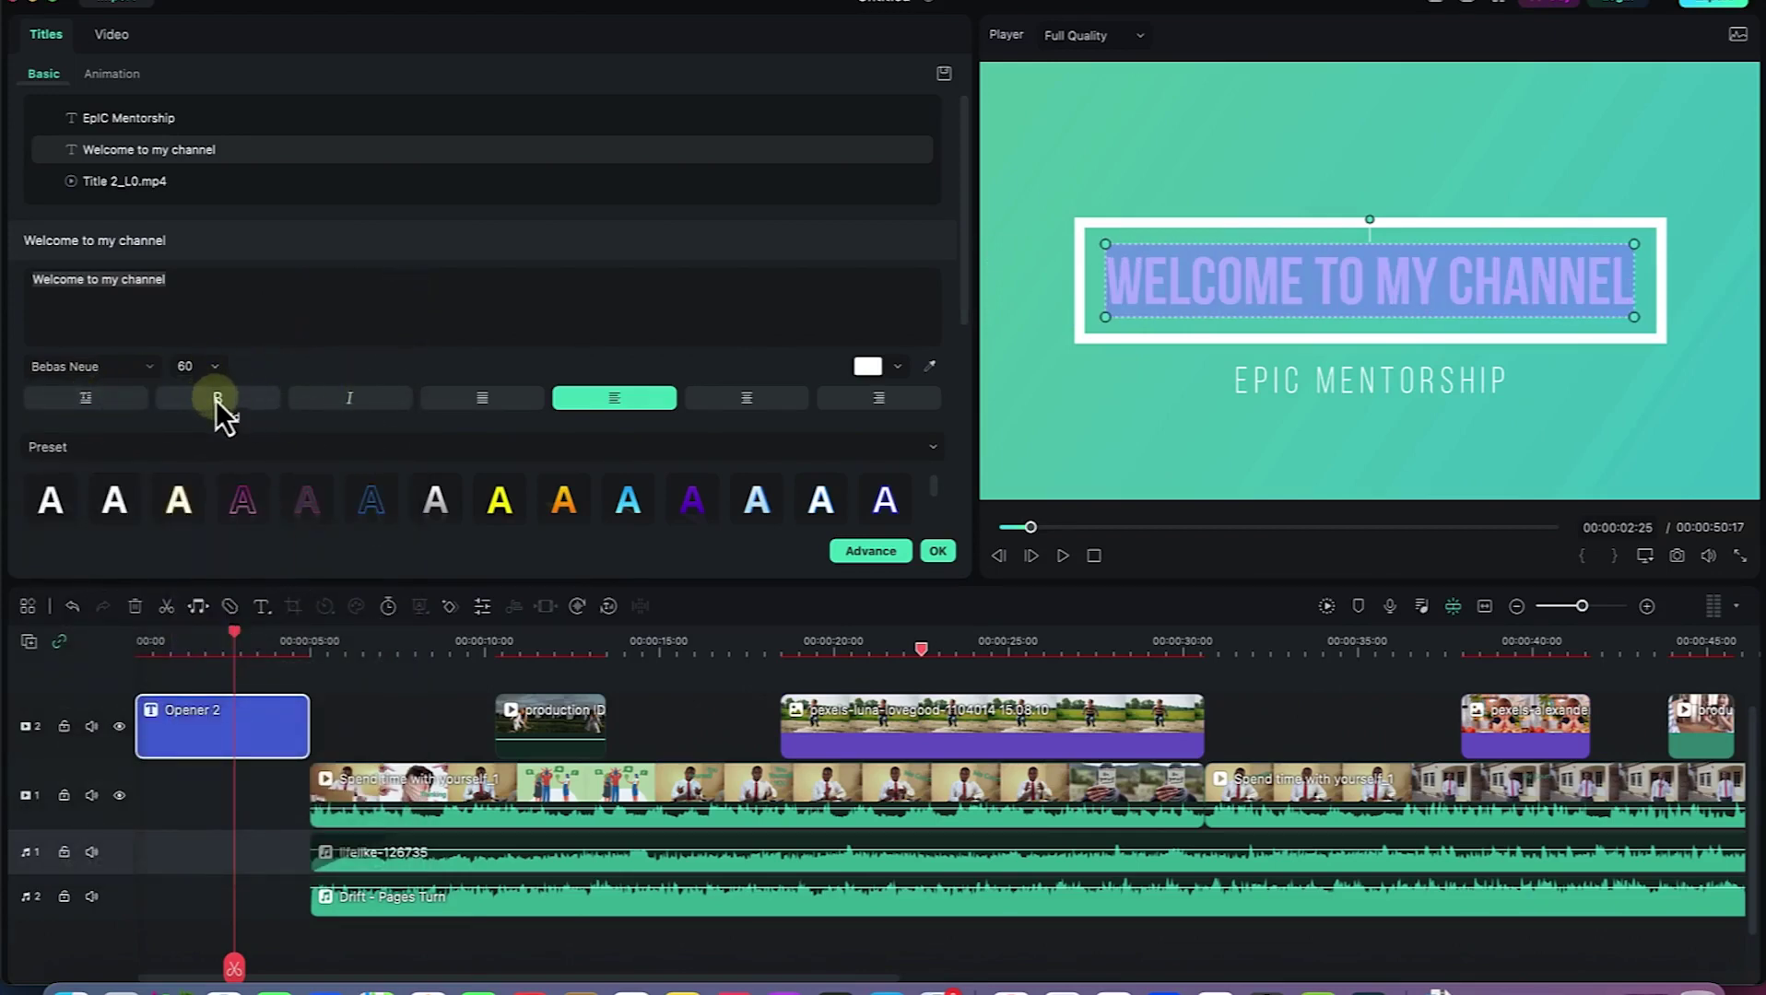
Try vertical orientation on the "Welcome to my channel" text, restore it to horizontal, and make the text bold and italic.
click(66, 399)
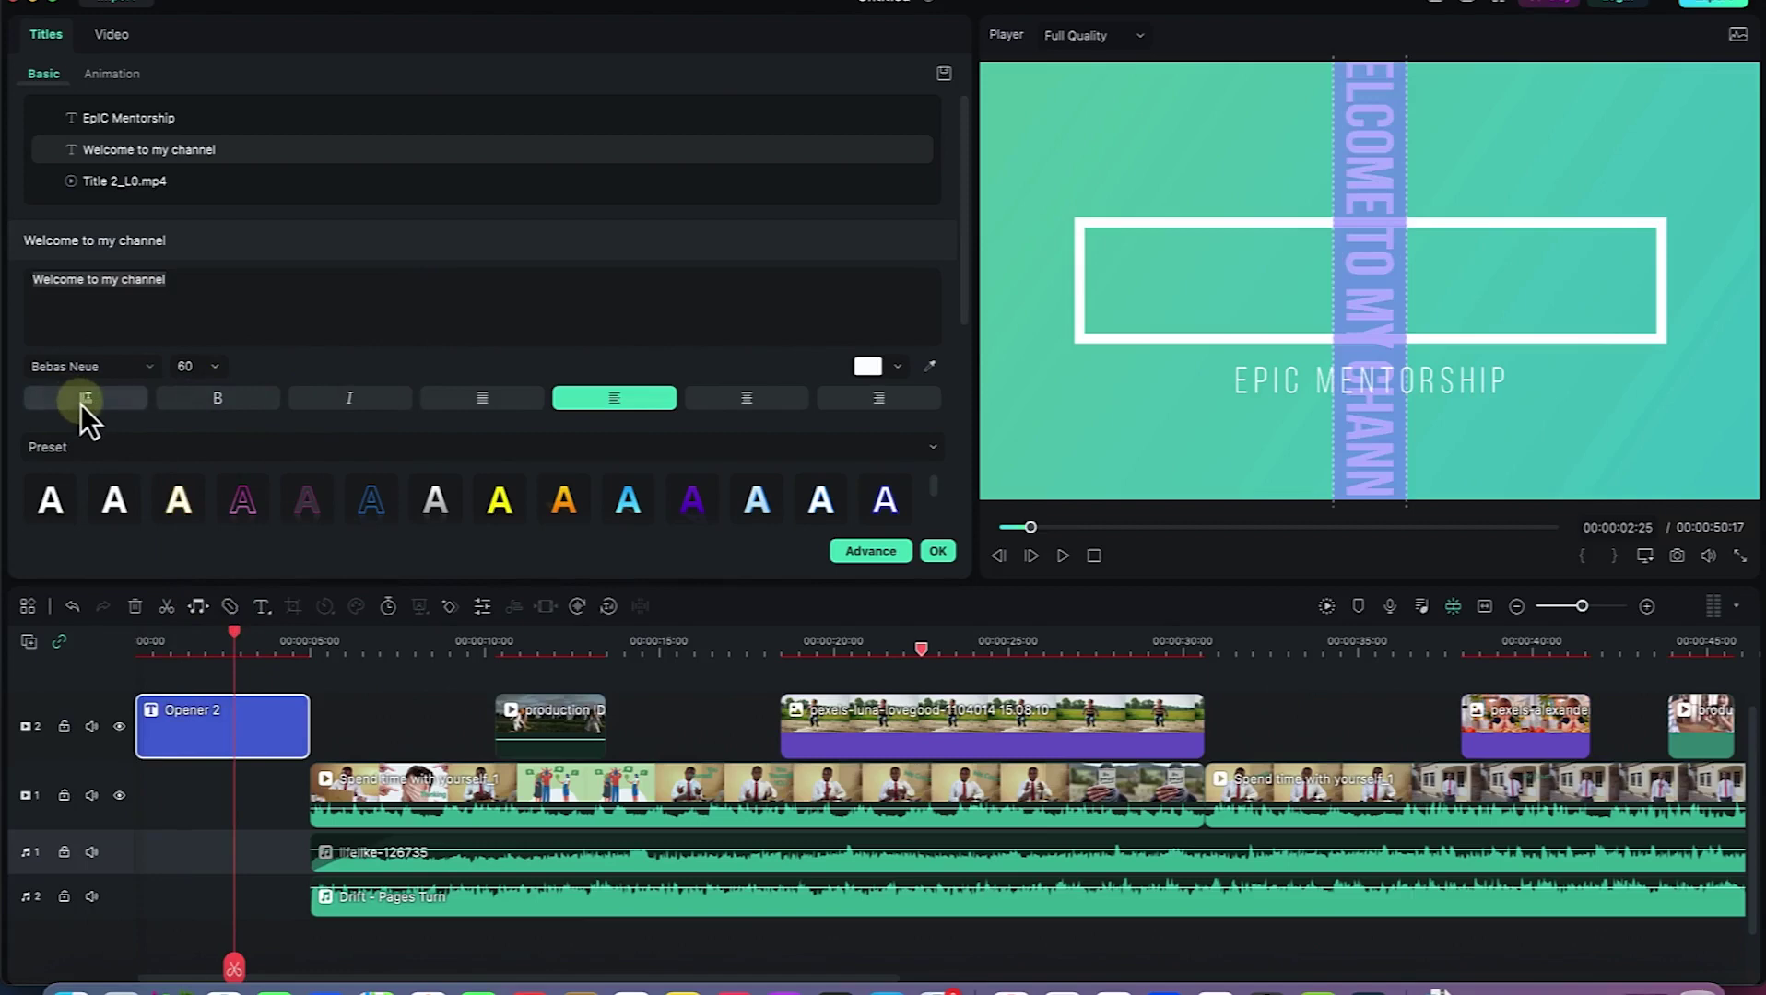
click(80, 404)
click(231, 402)
click(374, 402)
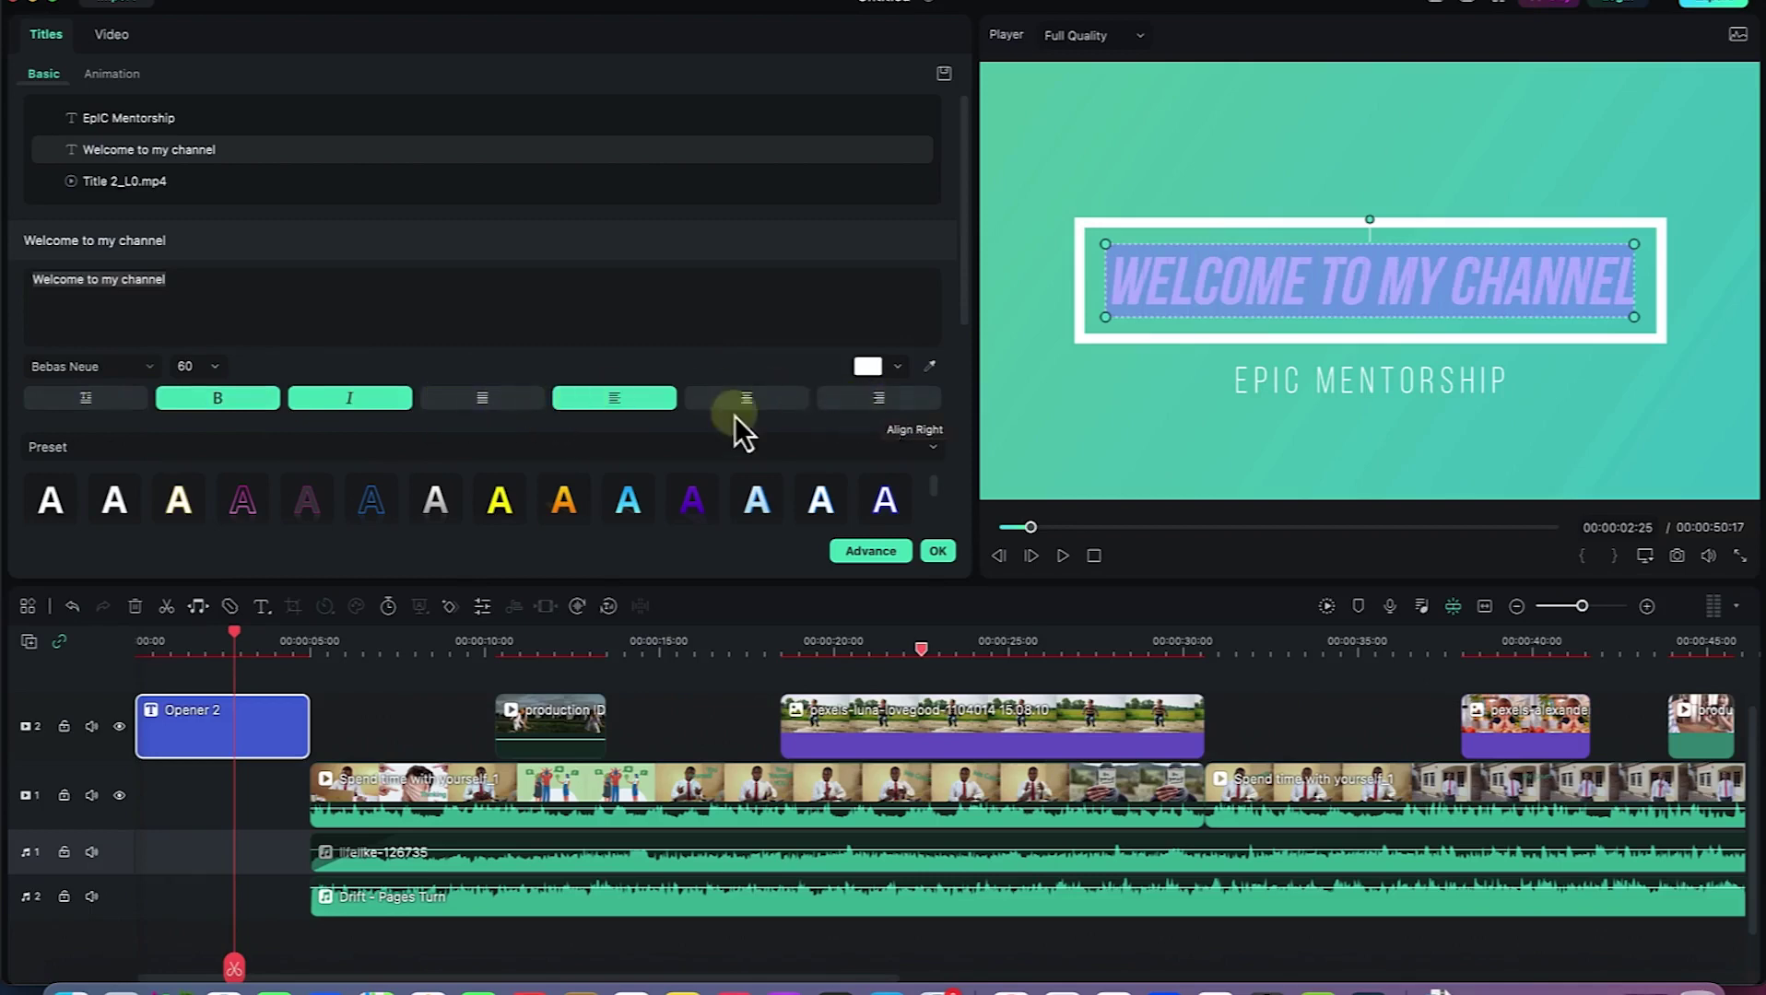
Set the colour of the "Welcome to my channel" text to a custom yellow from the colour wheel.
click(899, 367)
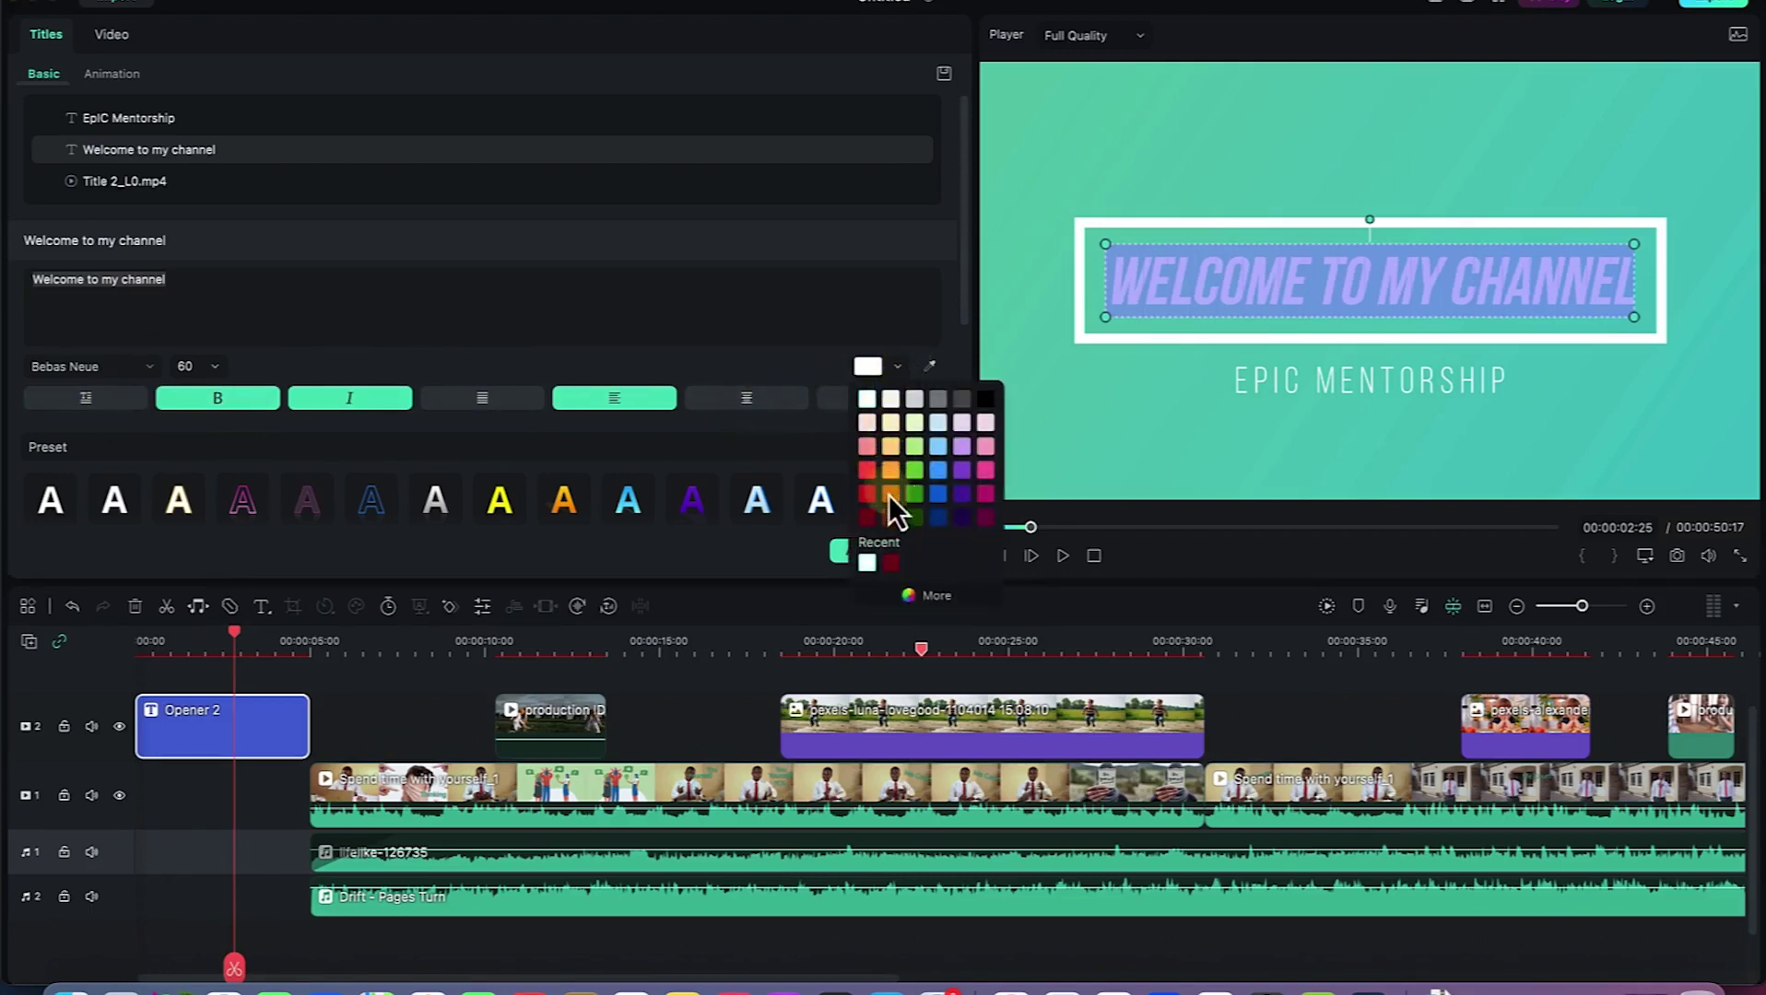
click(923, 595)
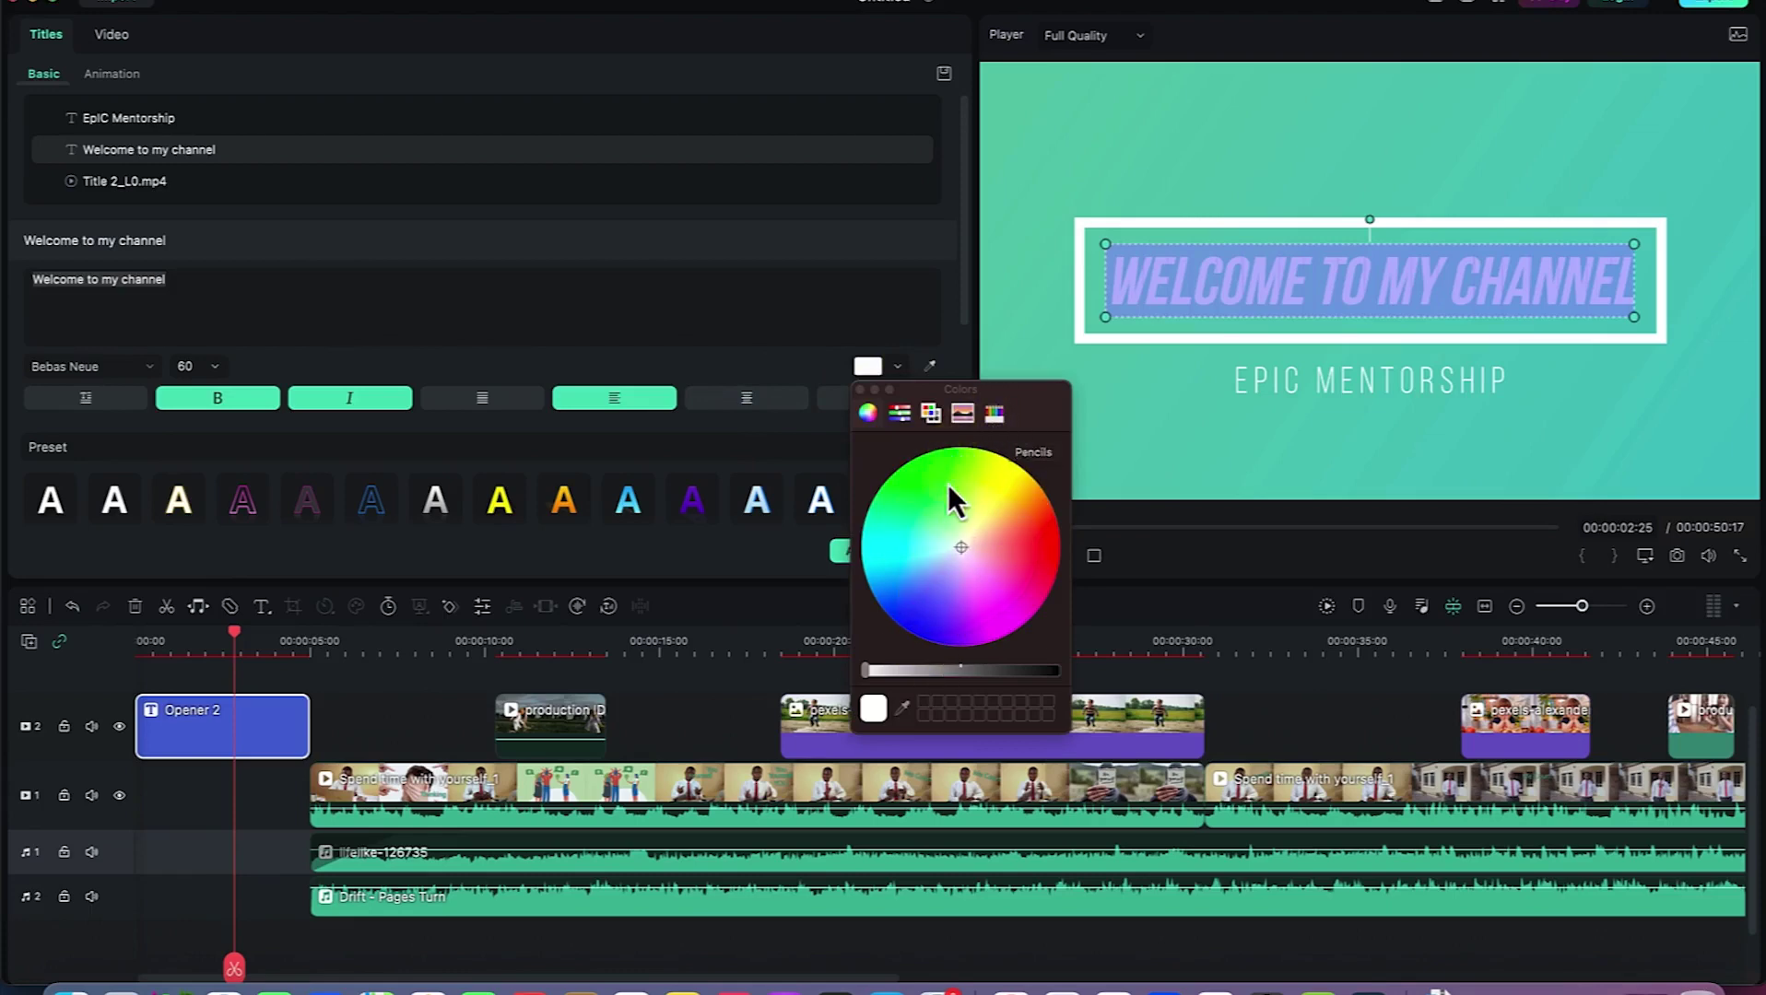
drag(960, 553, 988, 495)
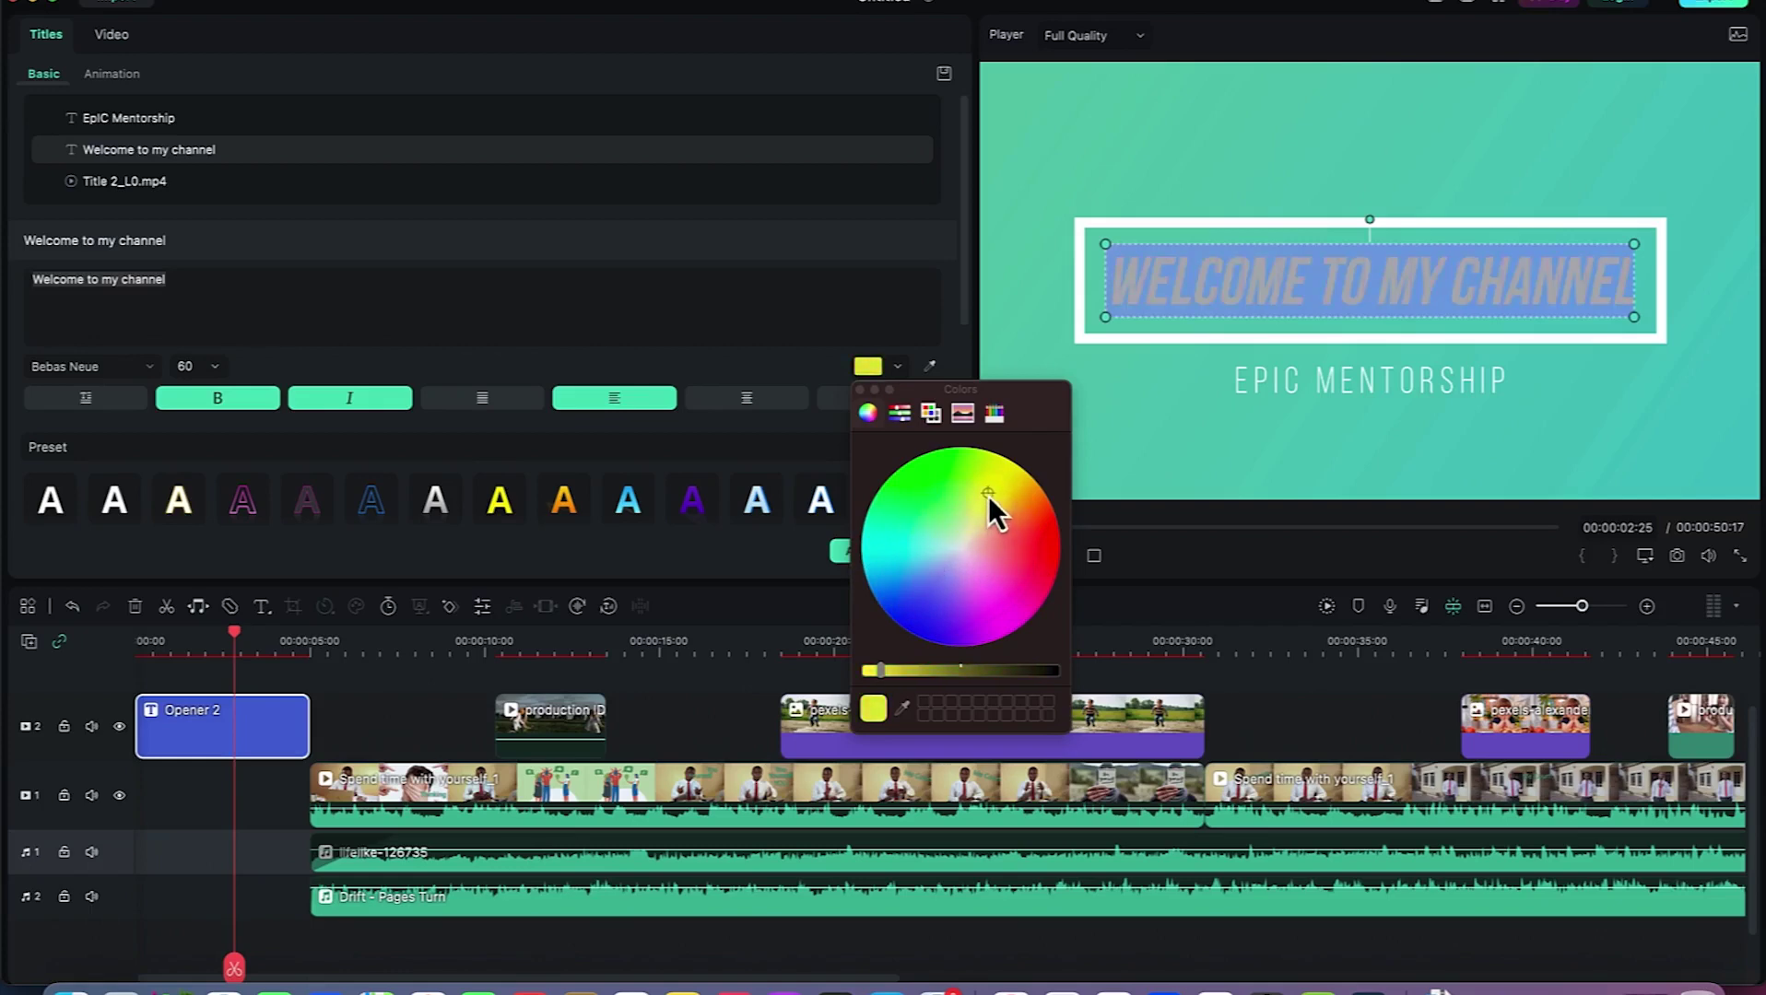
Remove the italic style from the "Welcome to my channel" text.
click(609, 304)
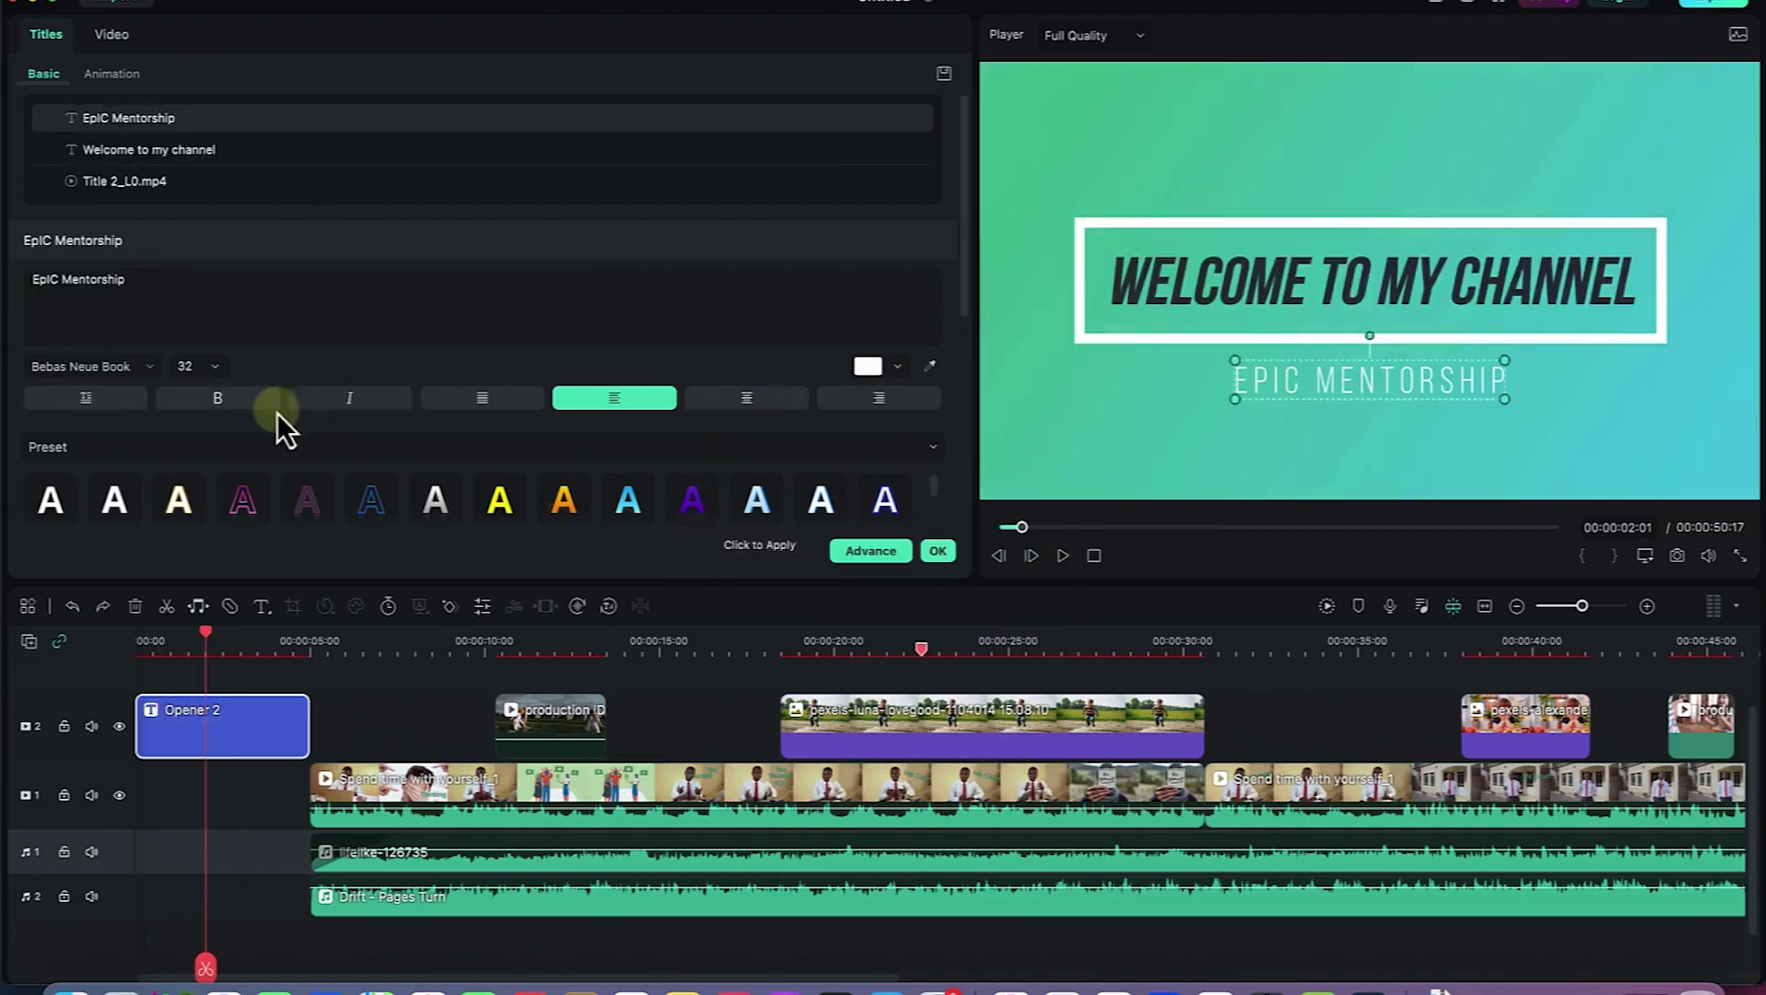
click(1313, 295)
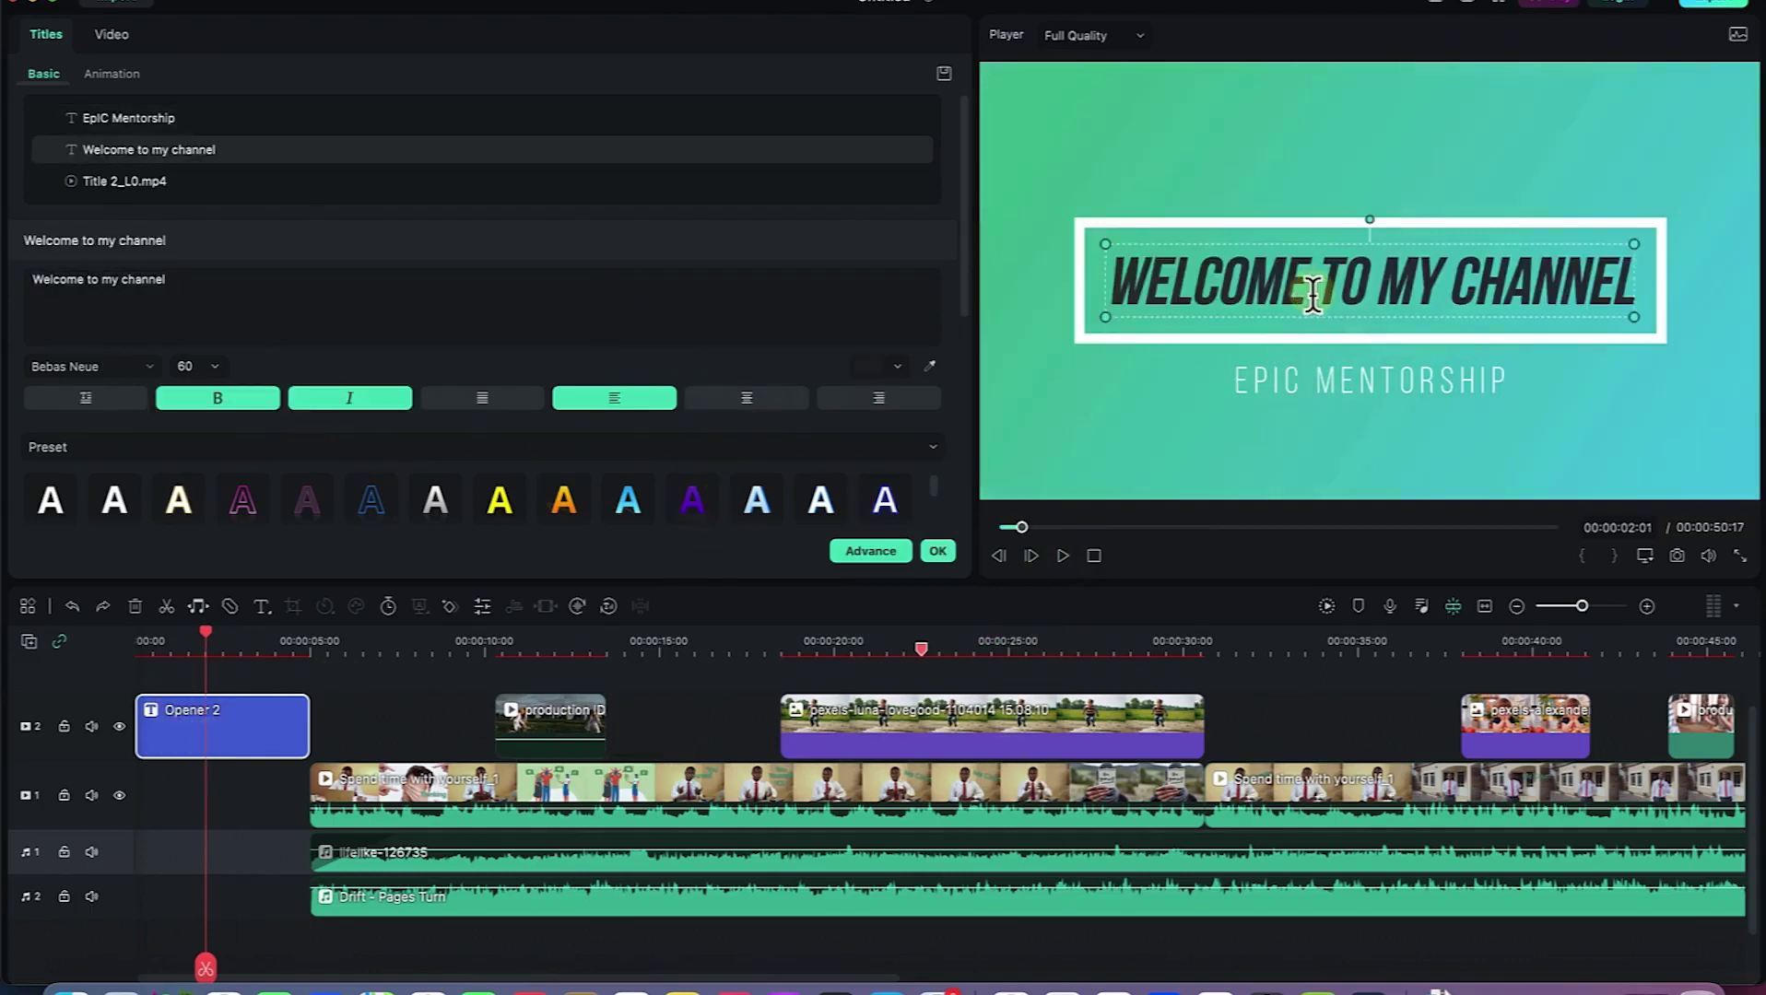
double_click(1312, 295)
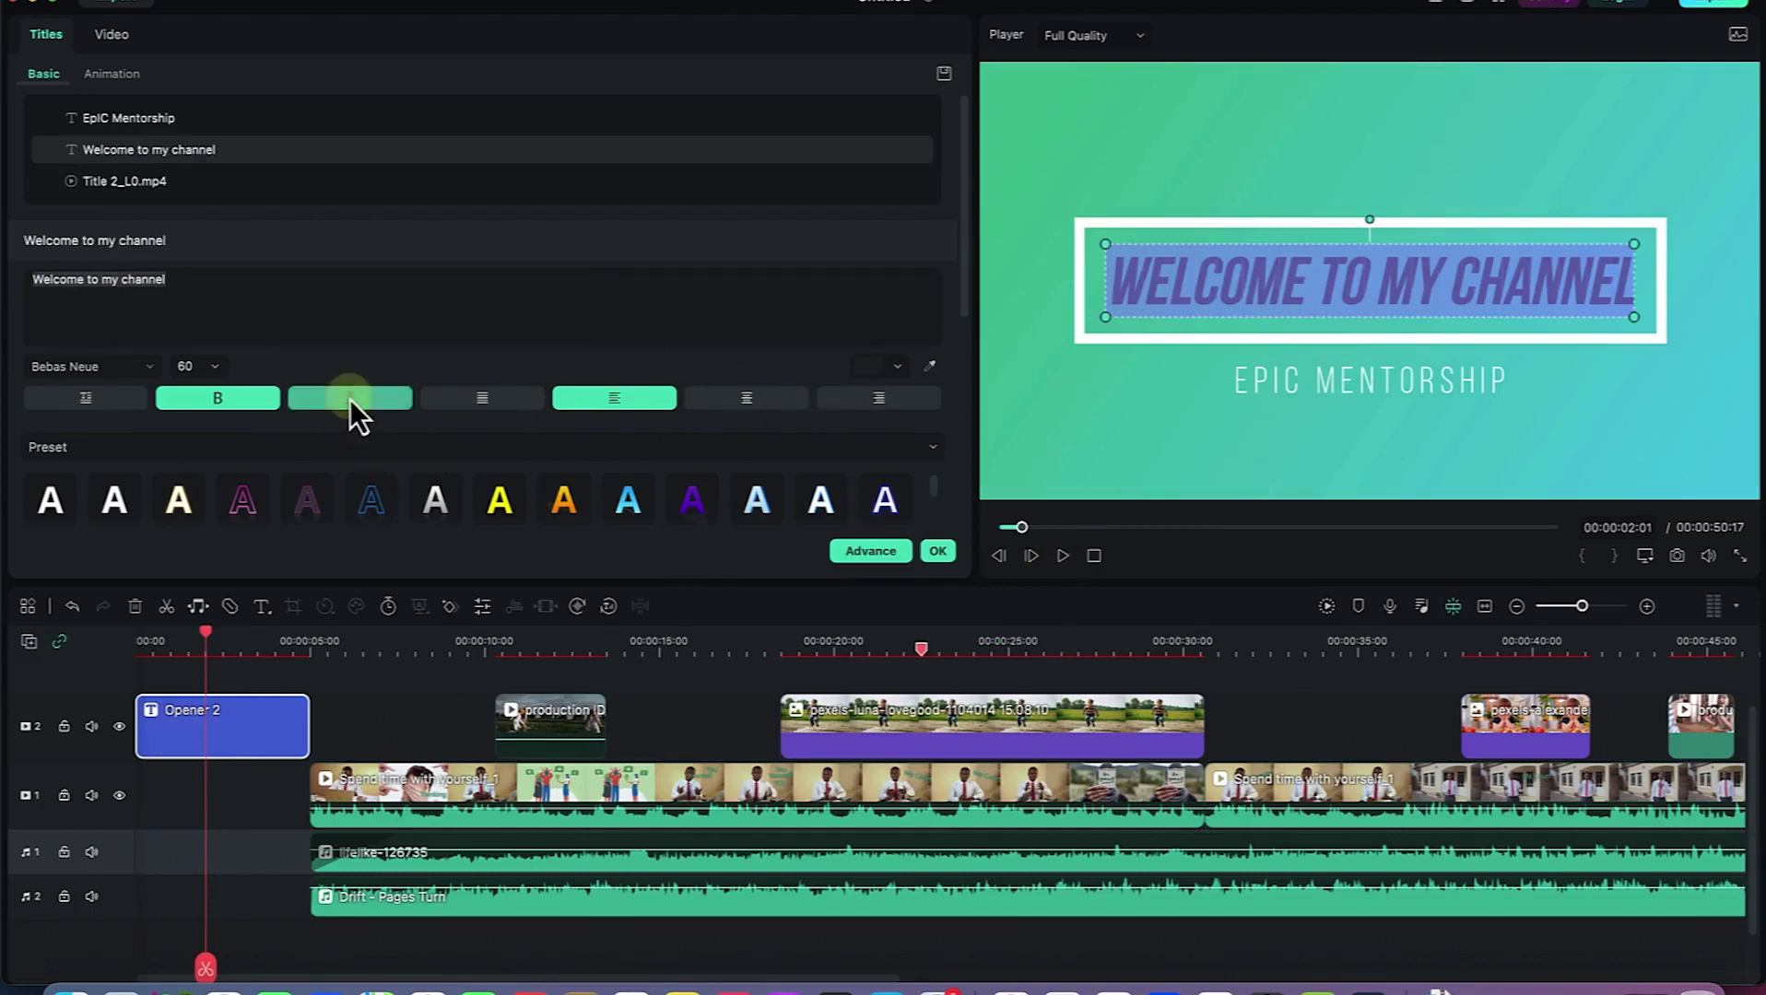
click(350, 399)
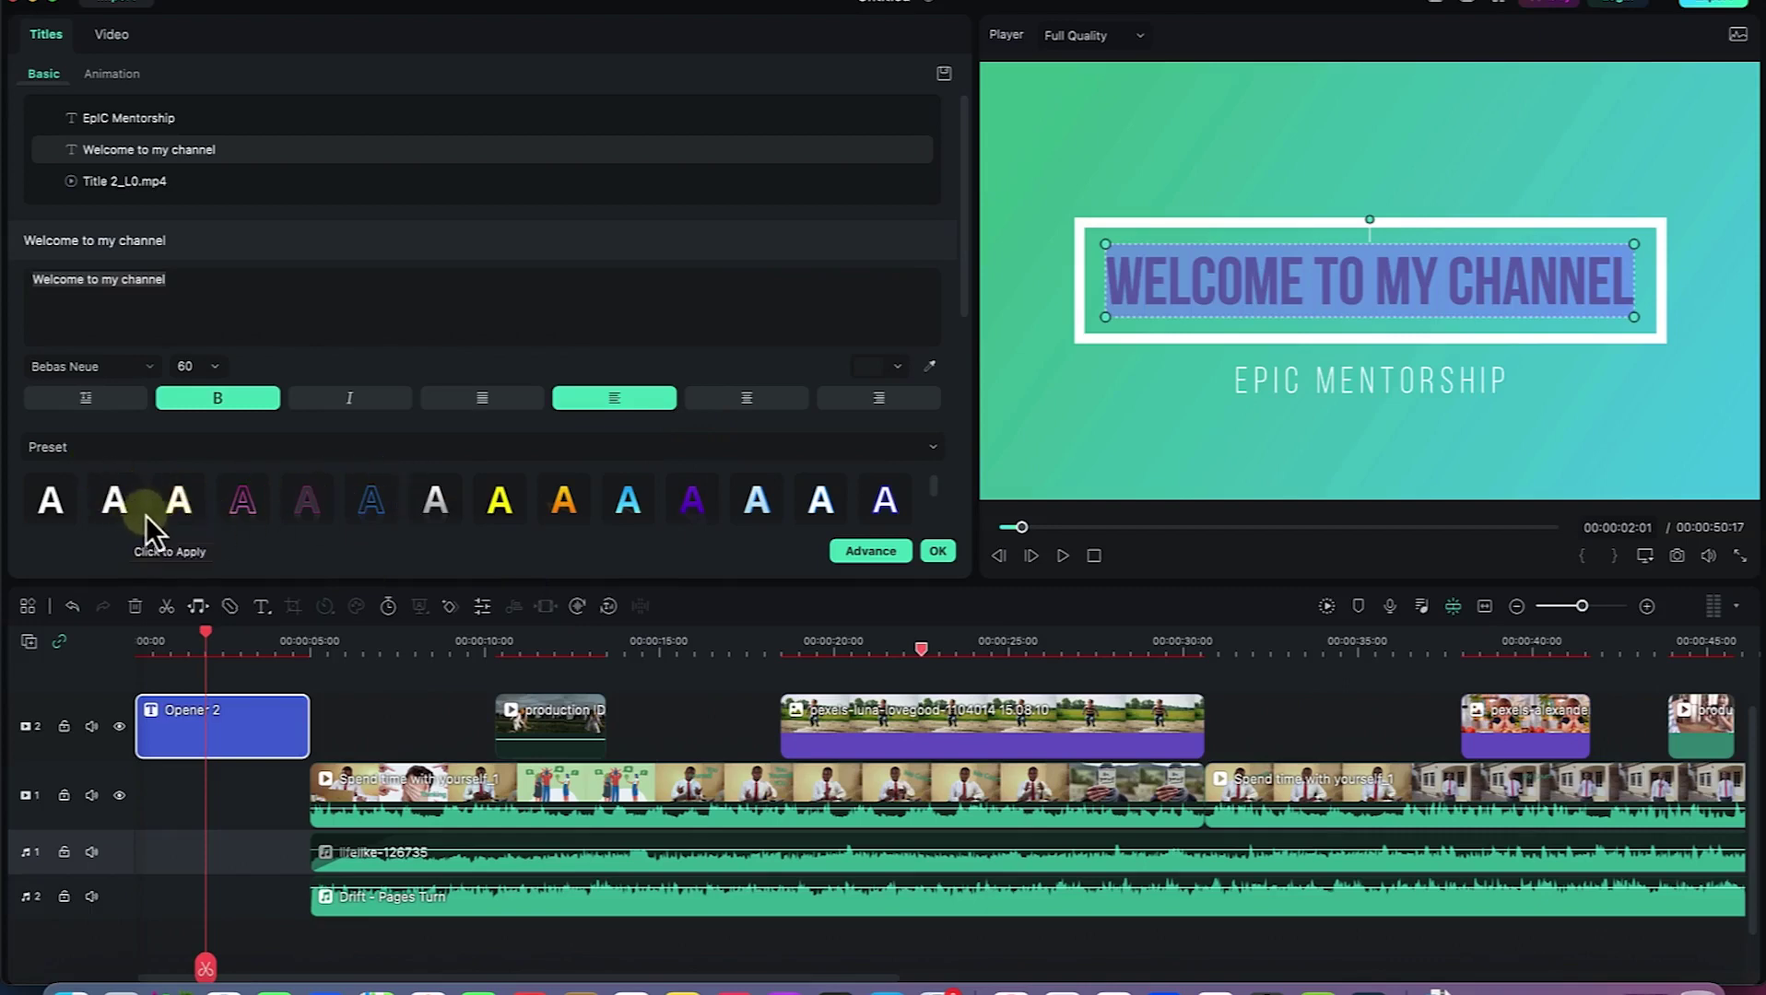
Expand the text style presets and apply the magenta-to-blue gradient preset to the "Welcome to my channel" text.
scroll(444, 519, down, 2)
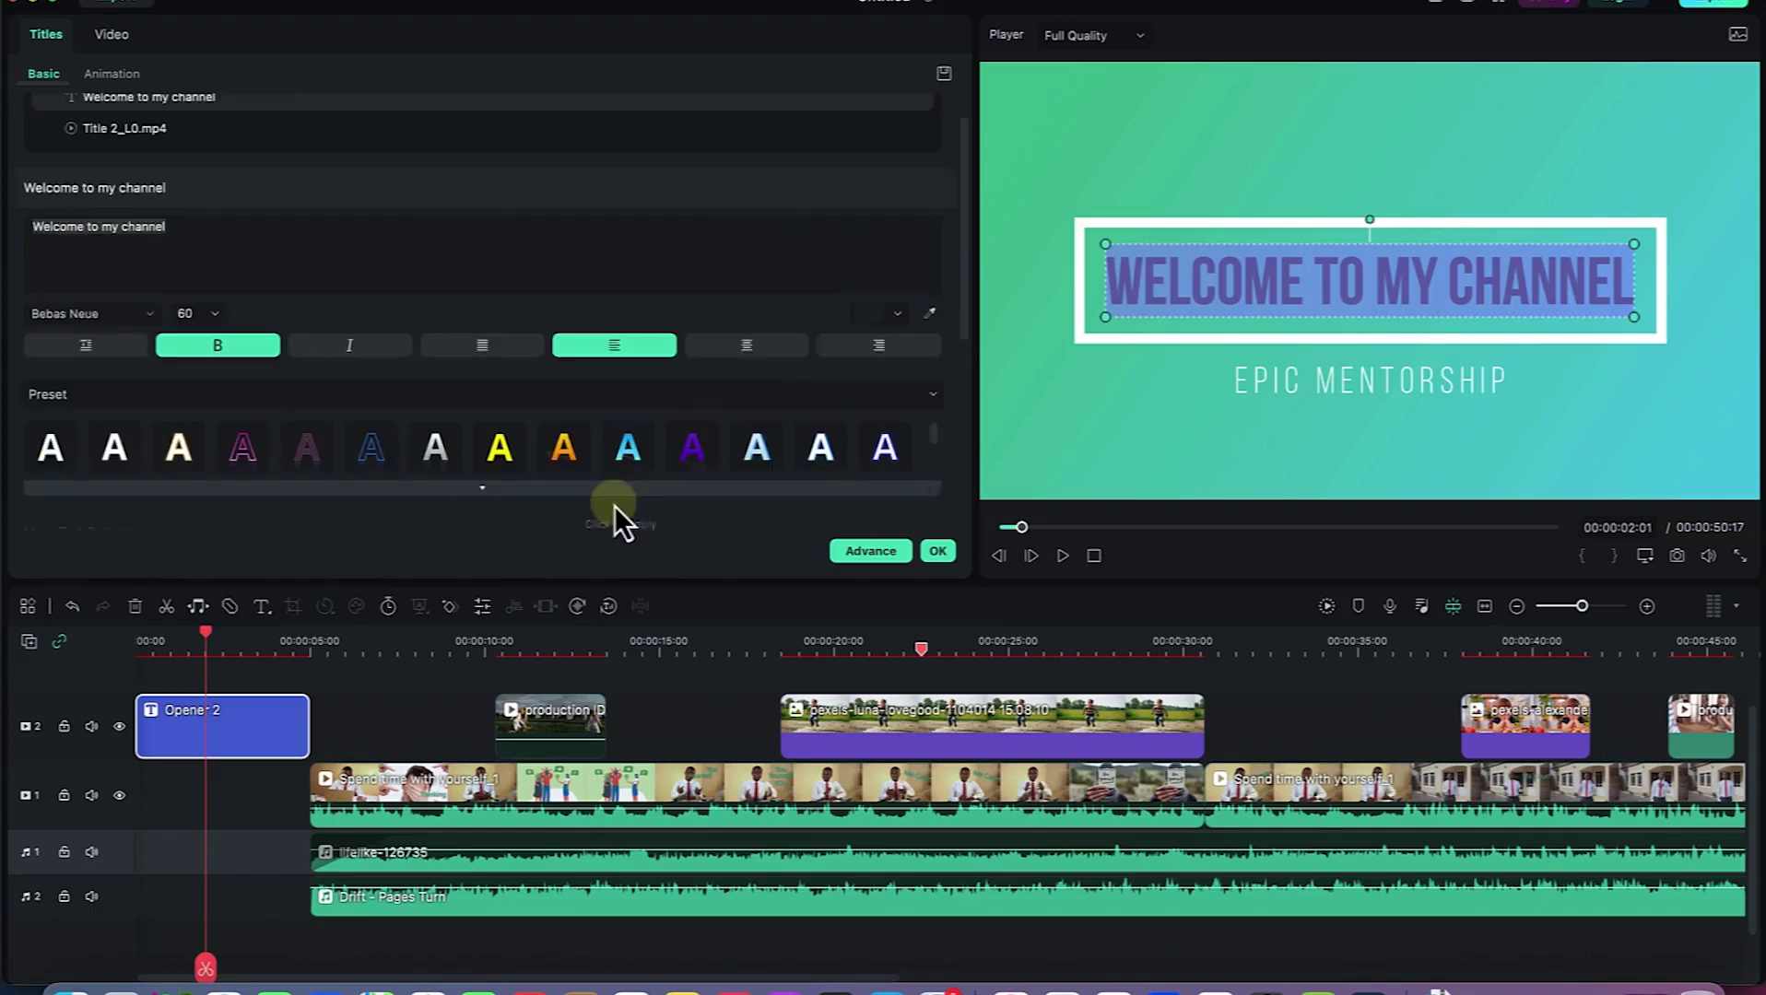
click(481, 490)
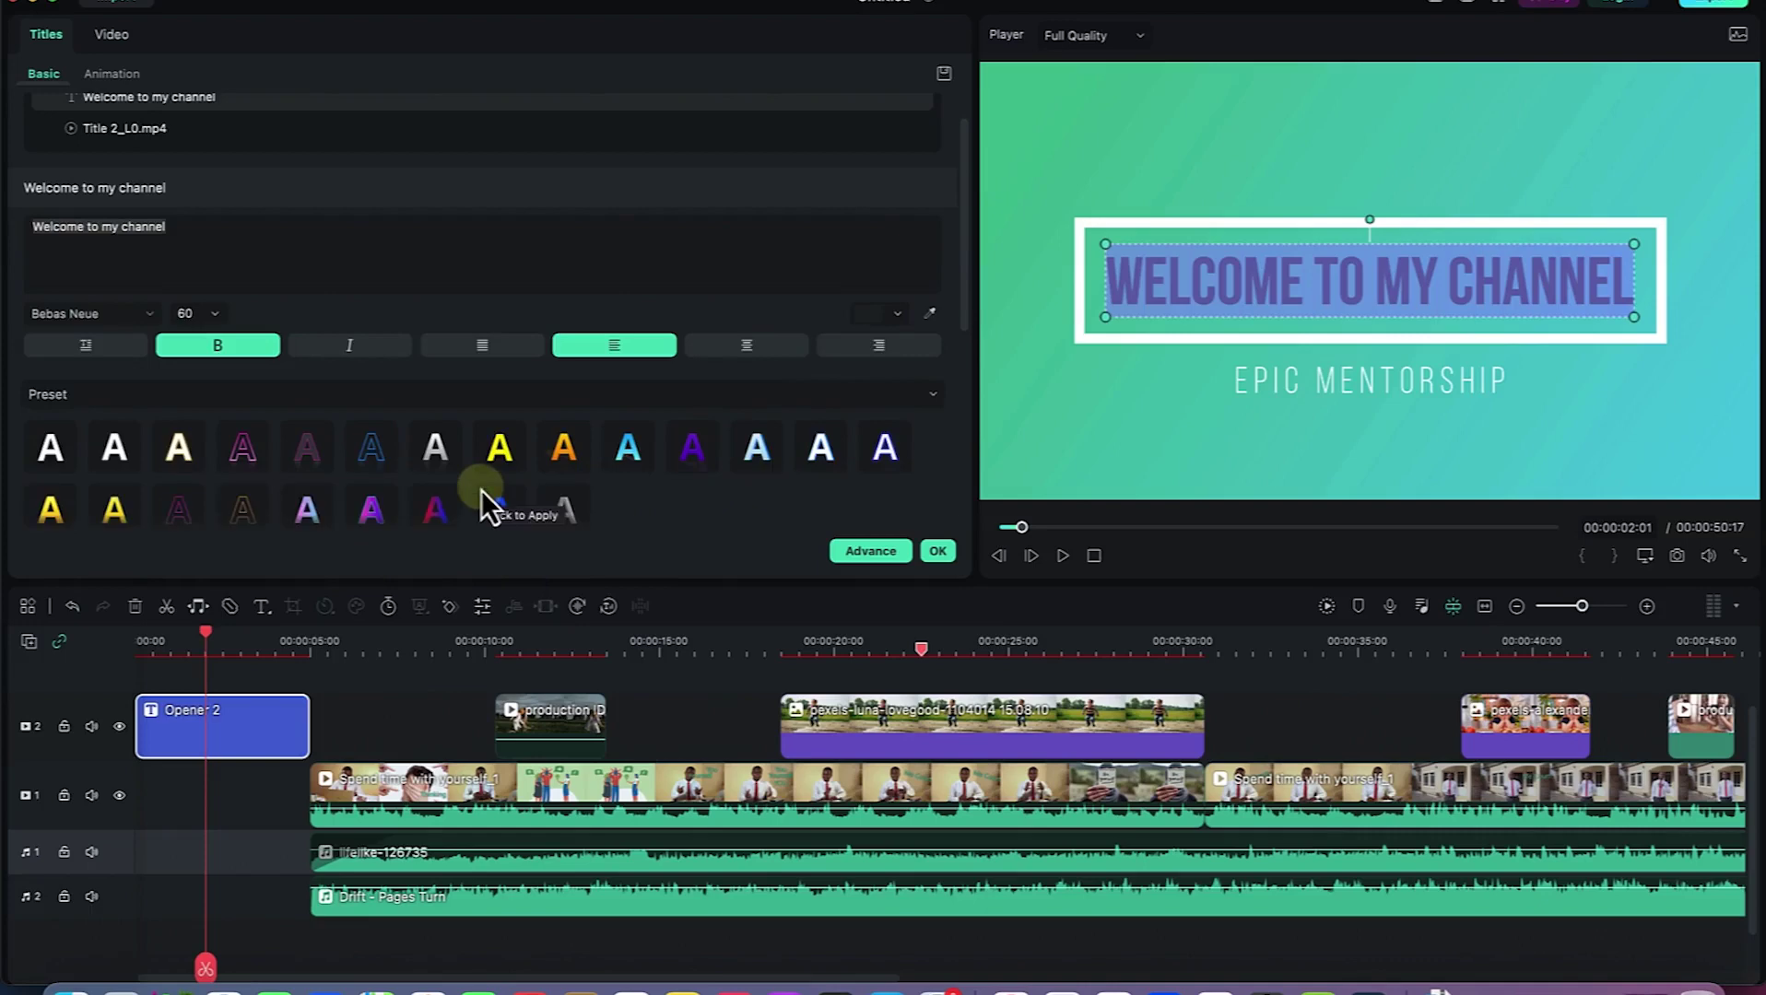
scroll(486, 488, down, 1)
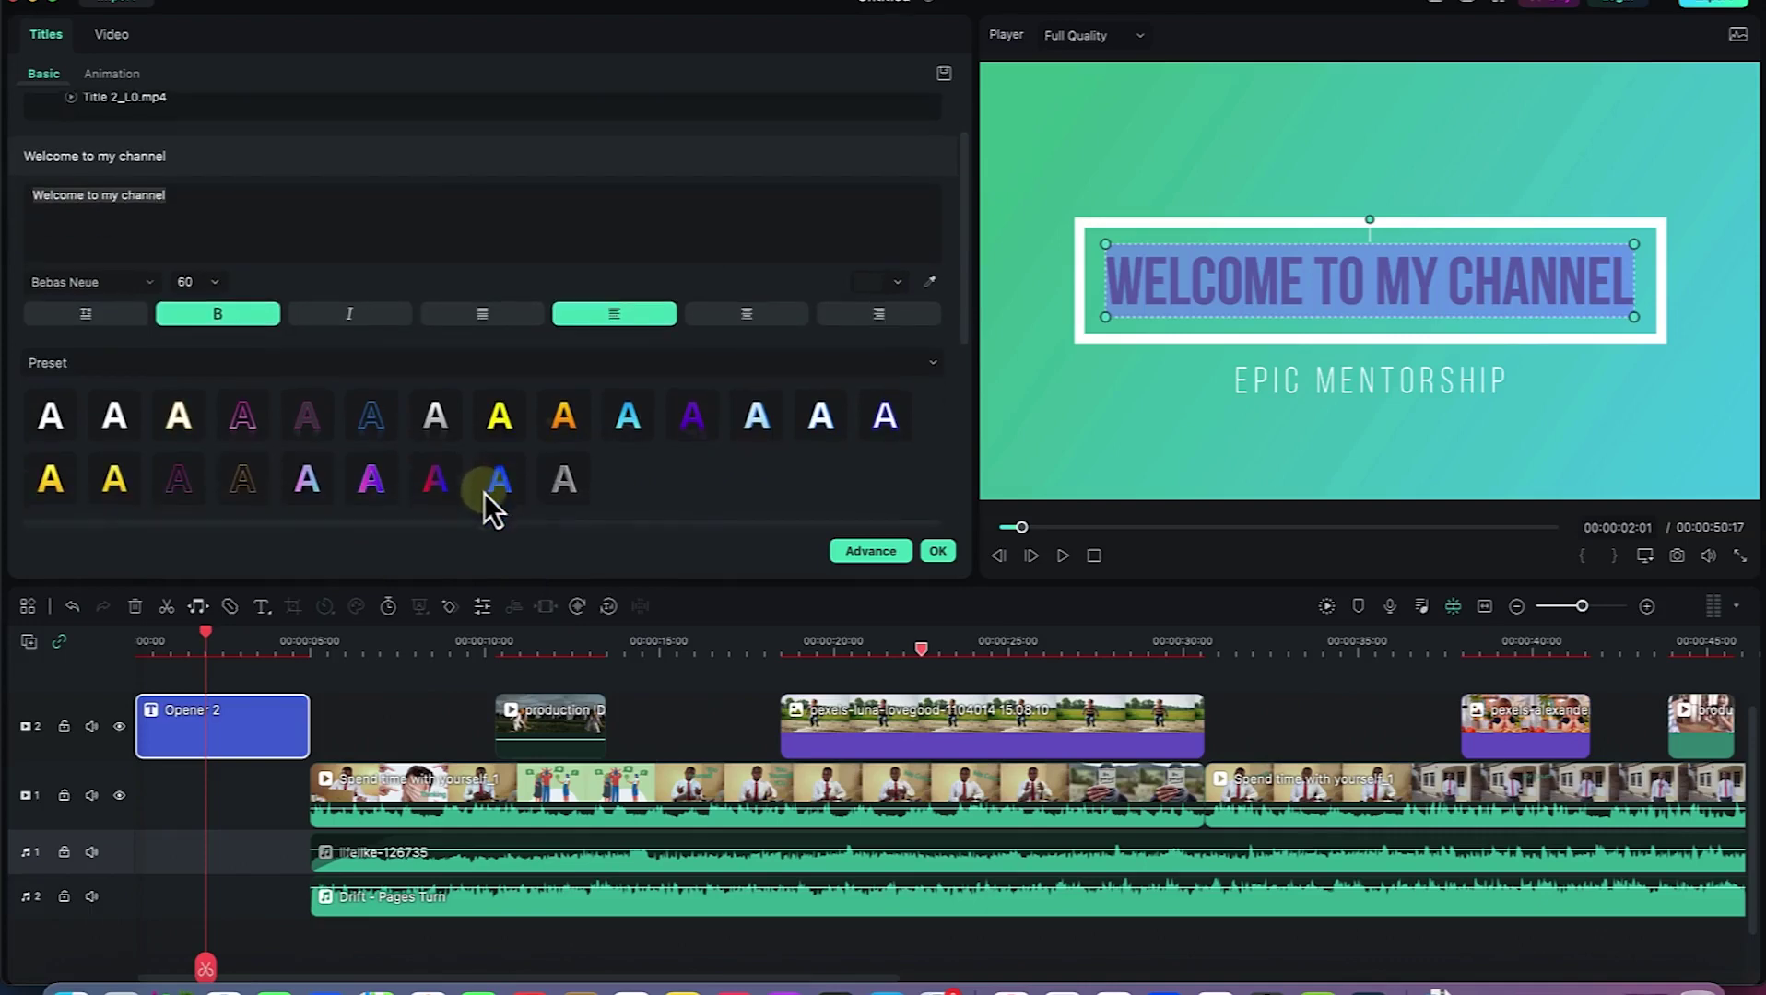
click(364, 491)
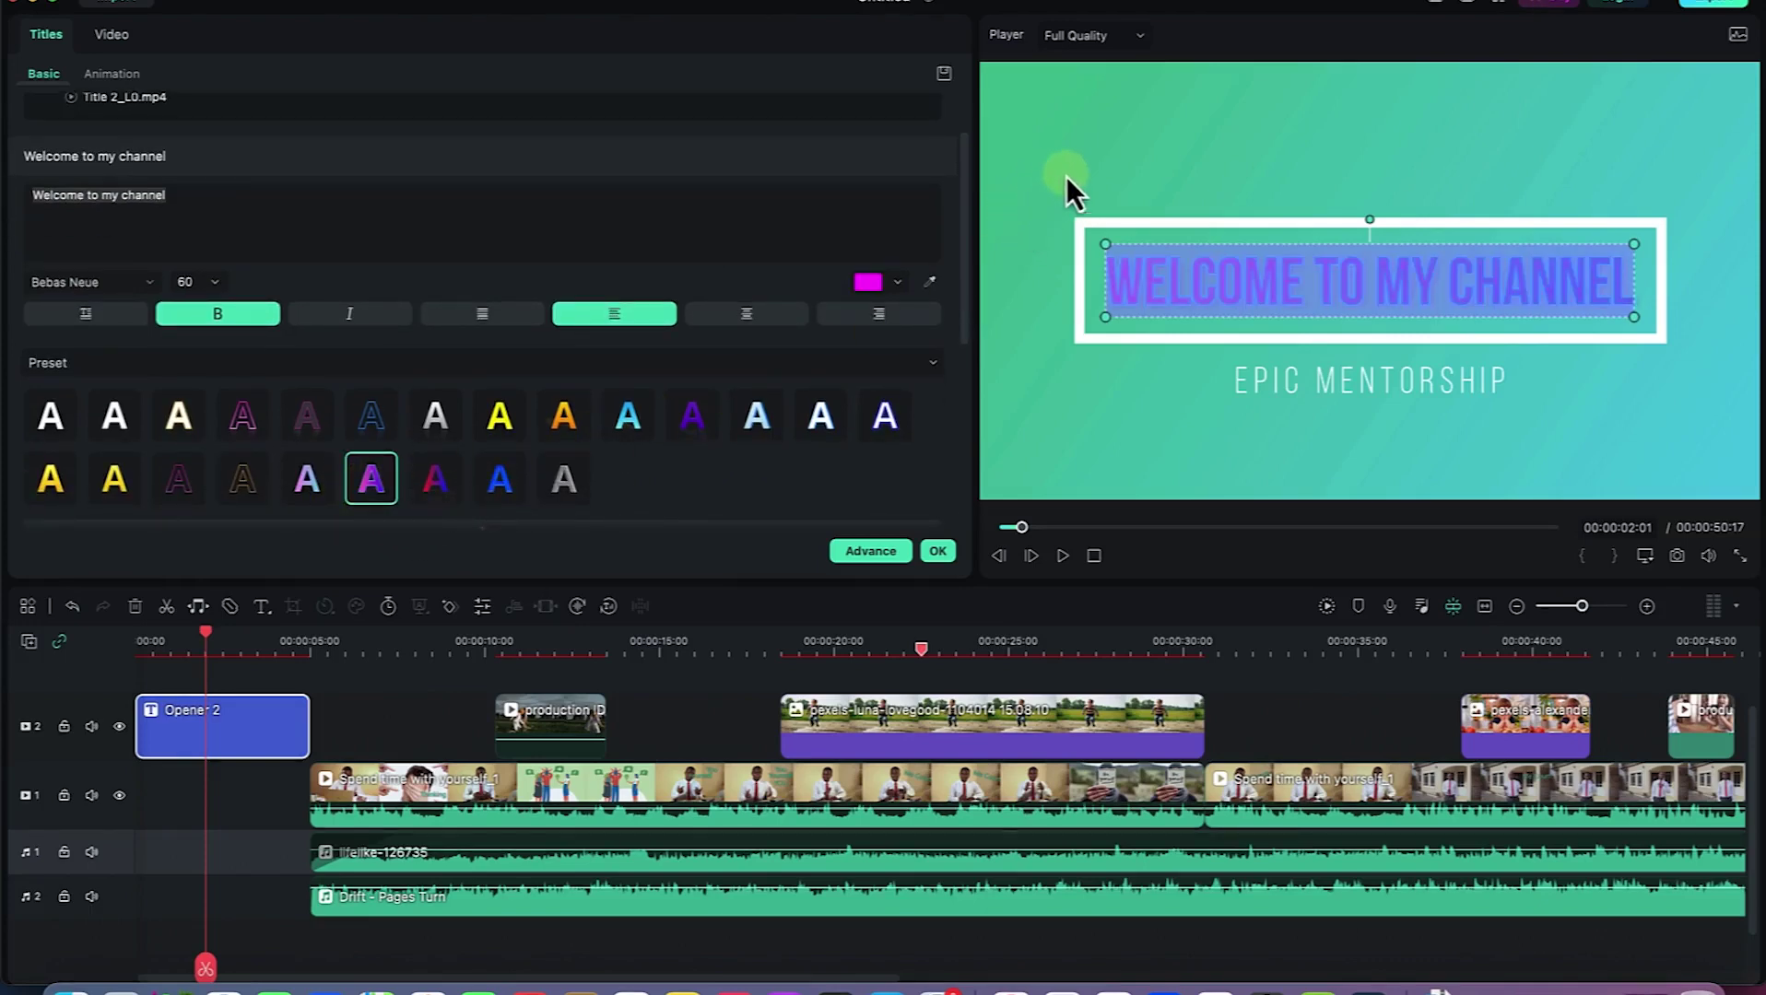
click(1106, 152)
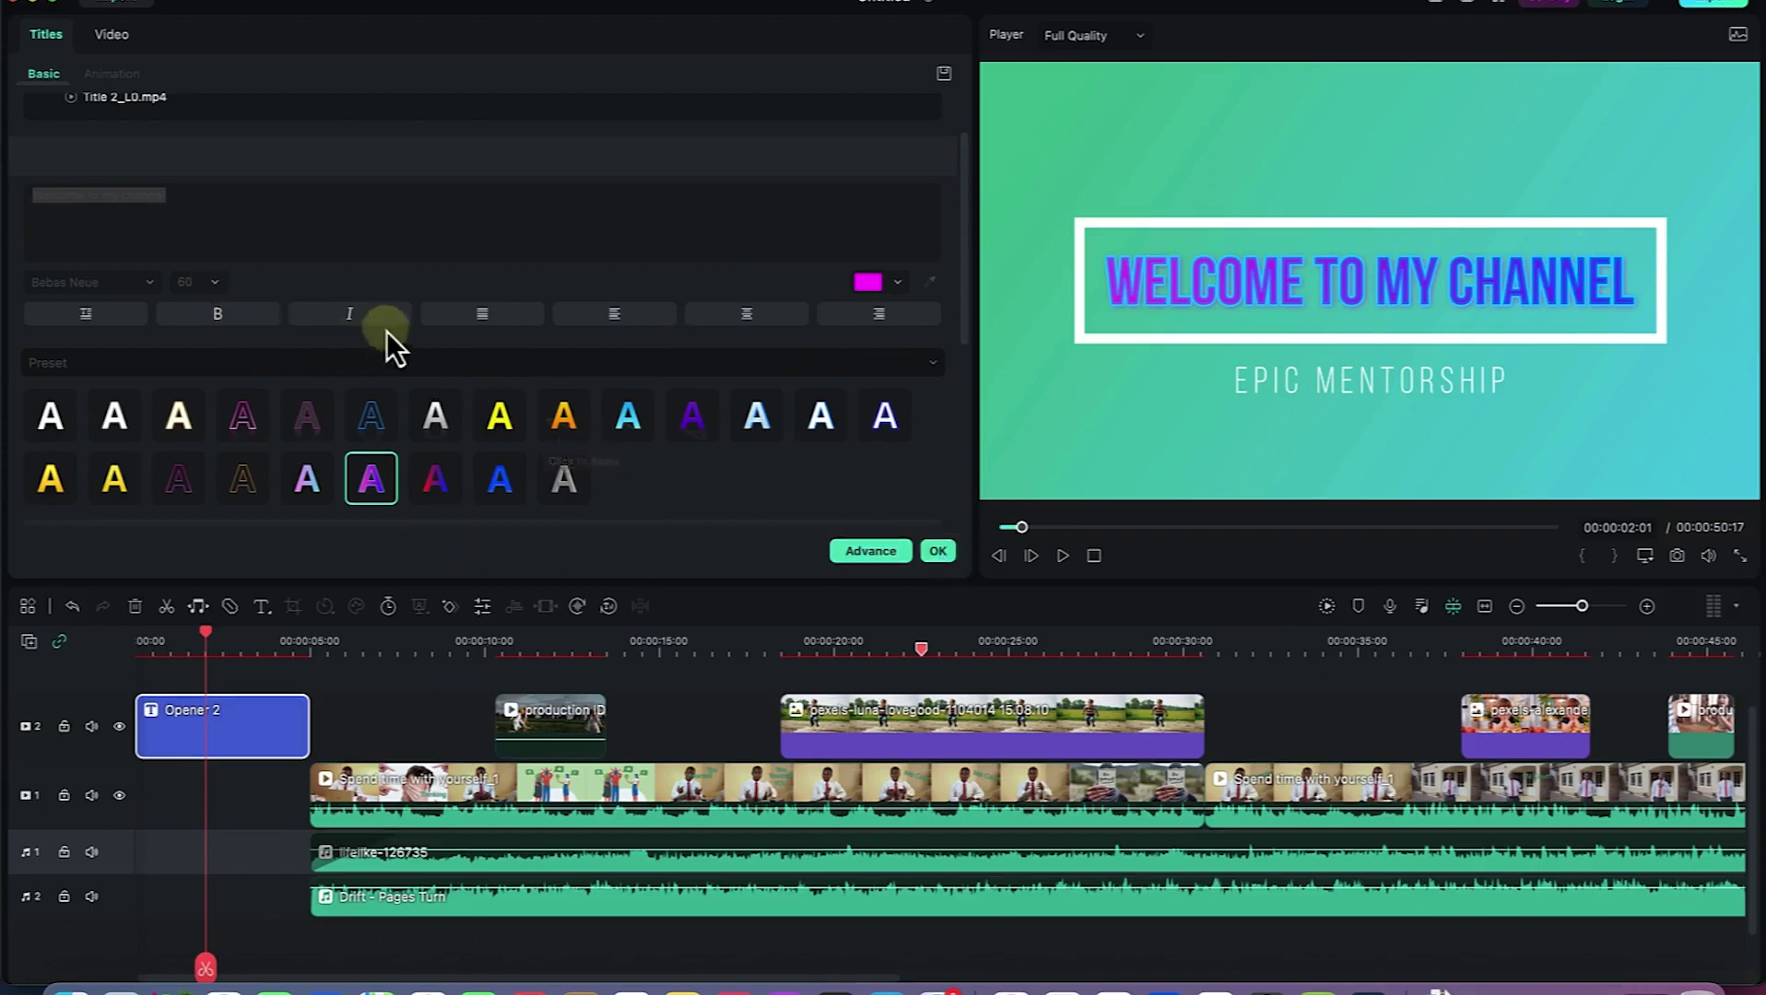
Open the advanced title editor for the opener and add an ellipse text shape.
scroll(383, 304, up, 2)
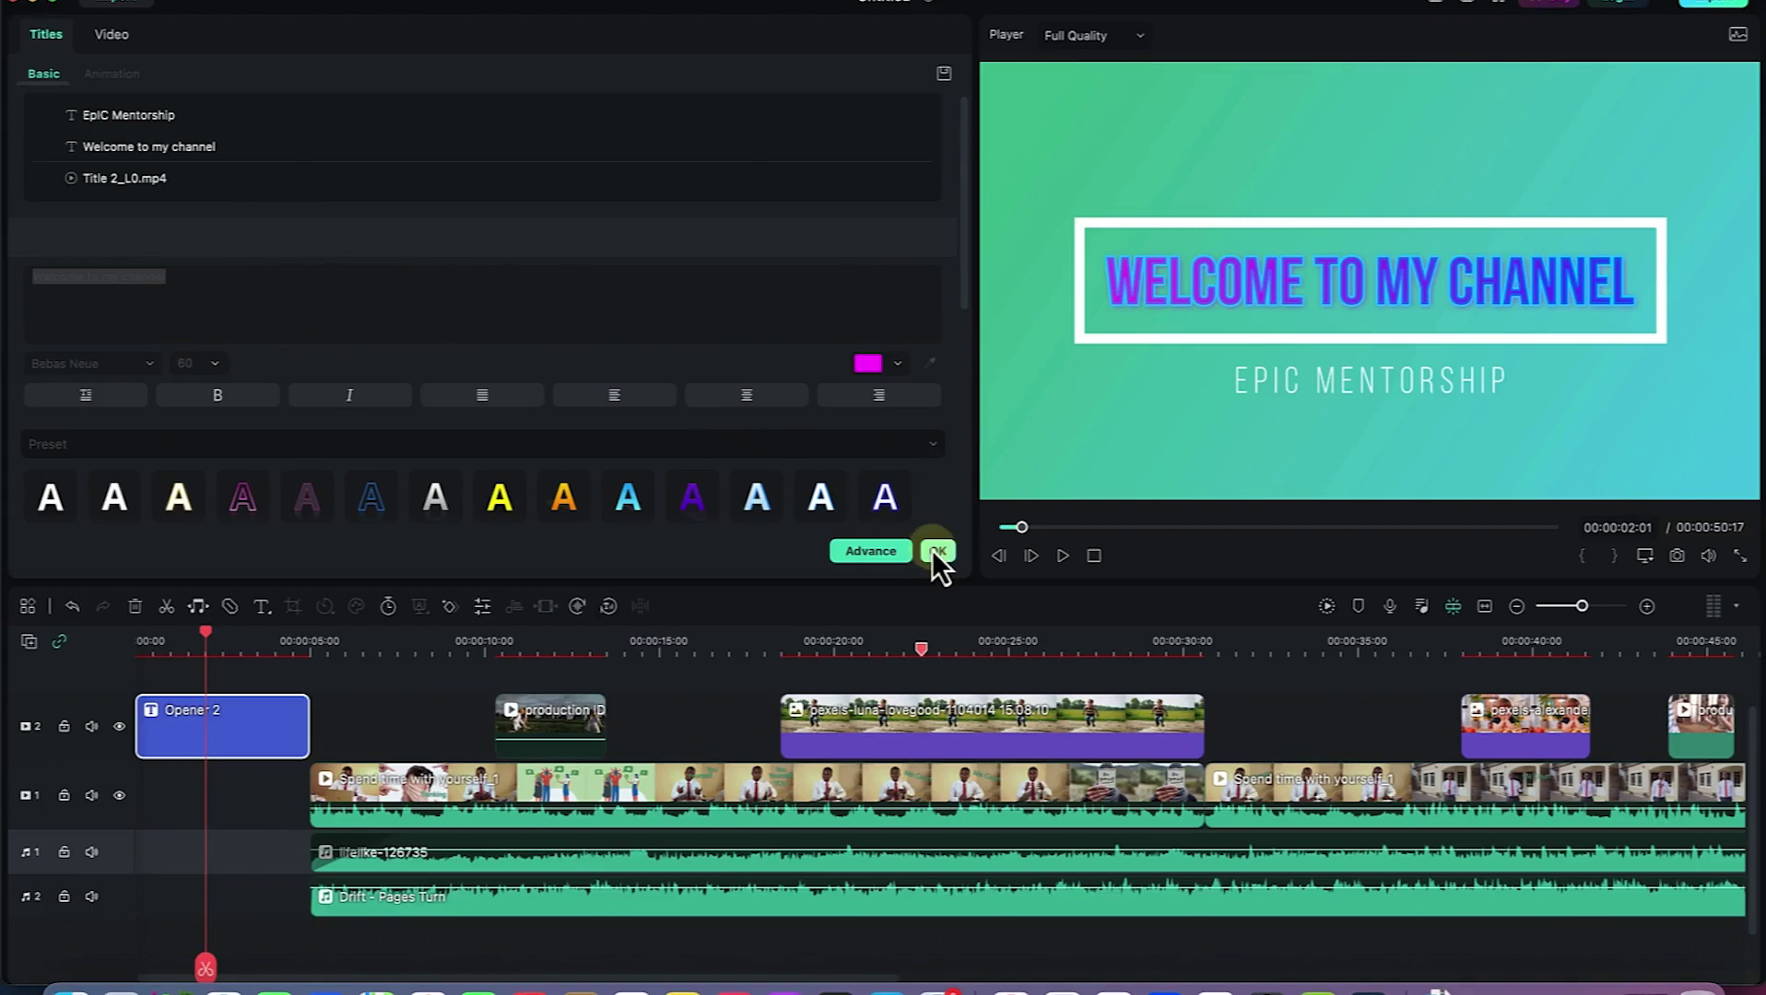
click(877, 555)
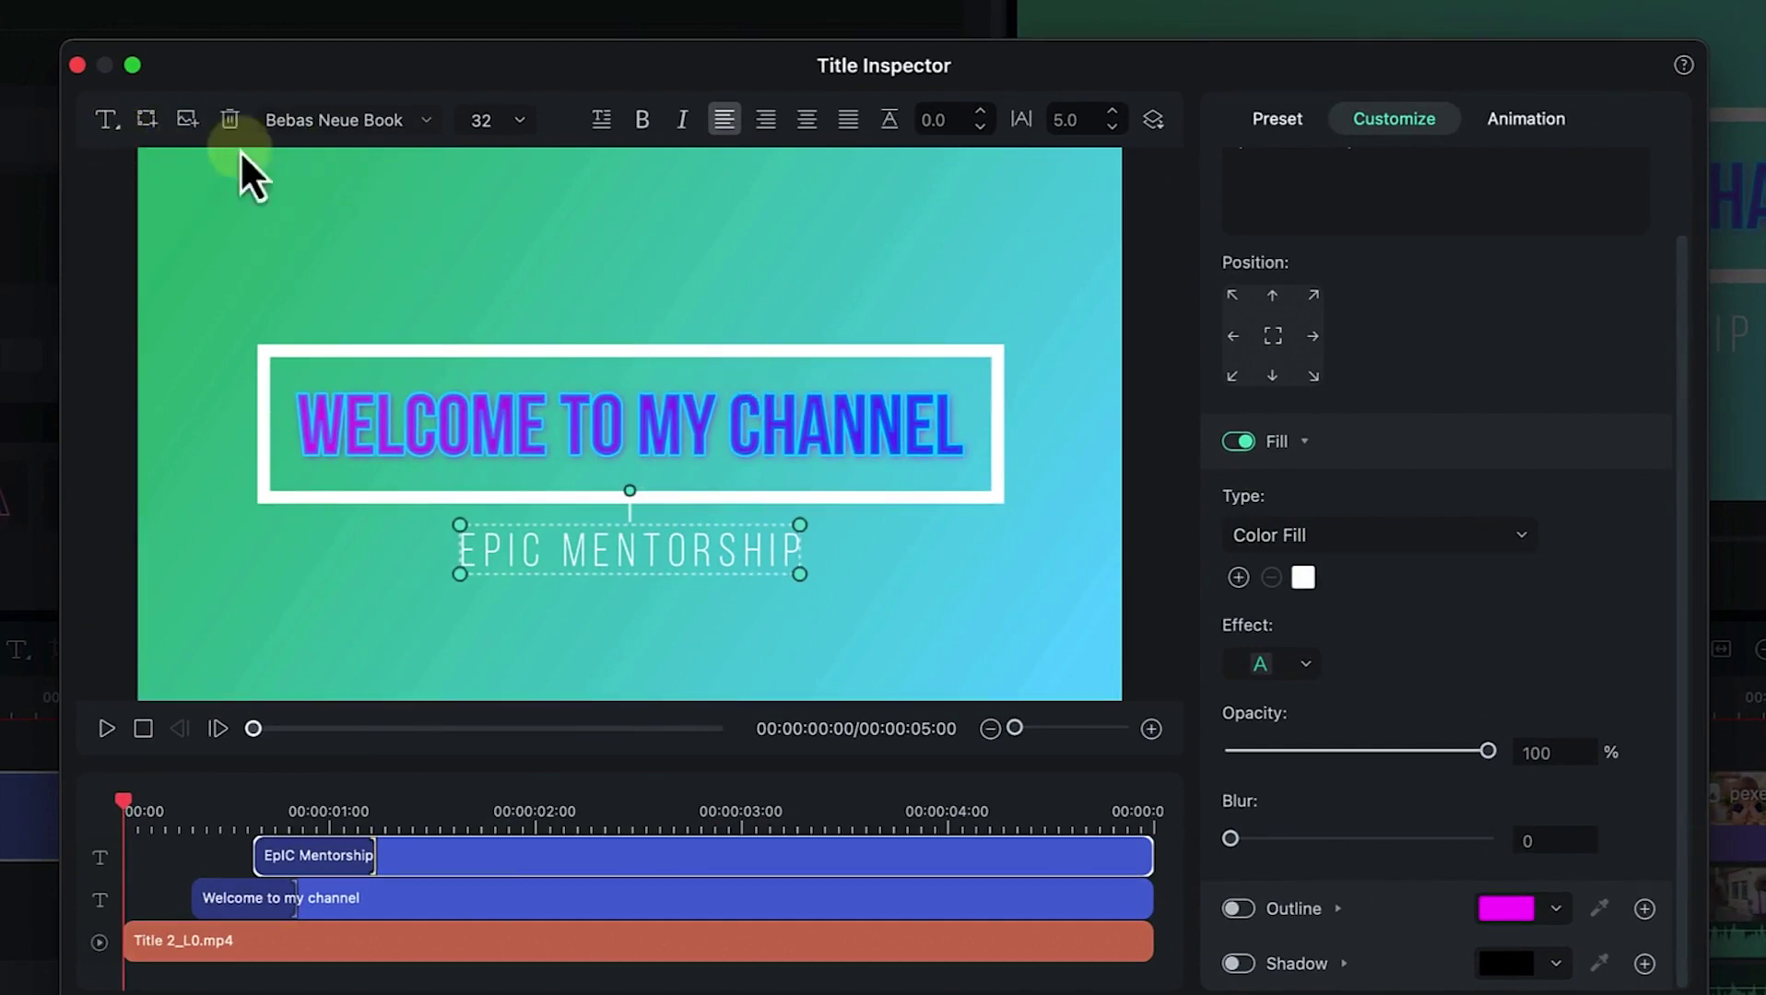
click(149, 121)
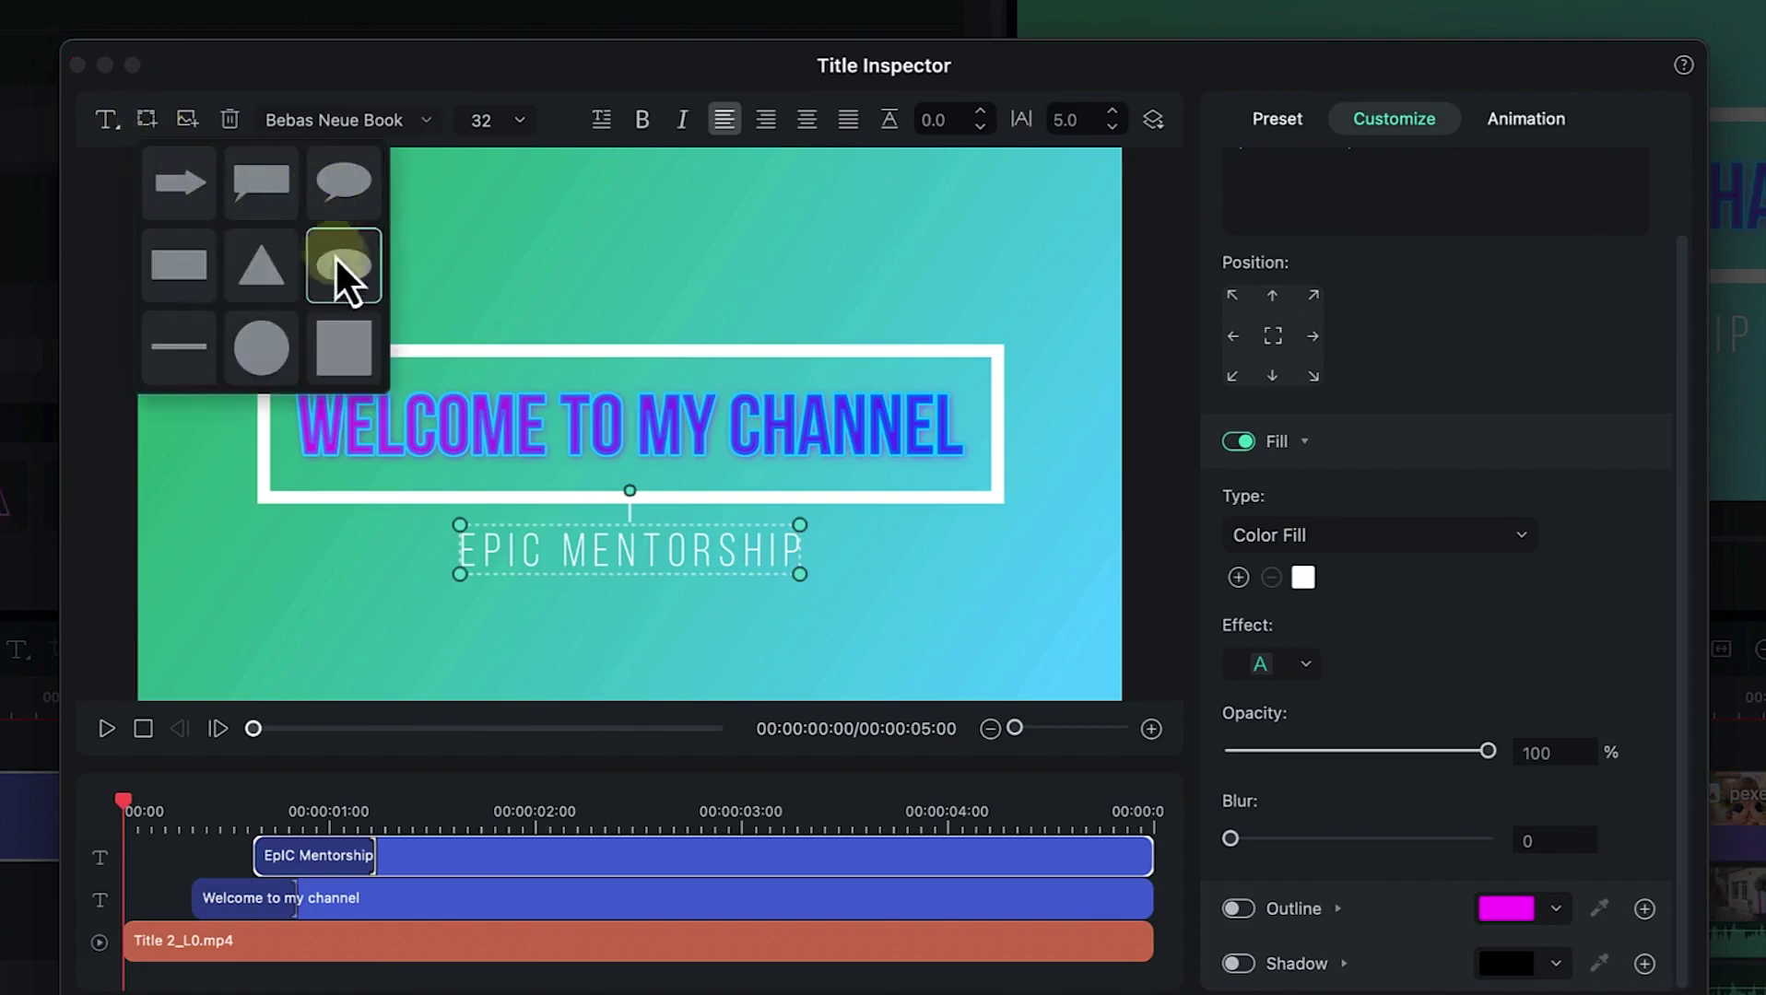
click(350, 280)
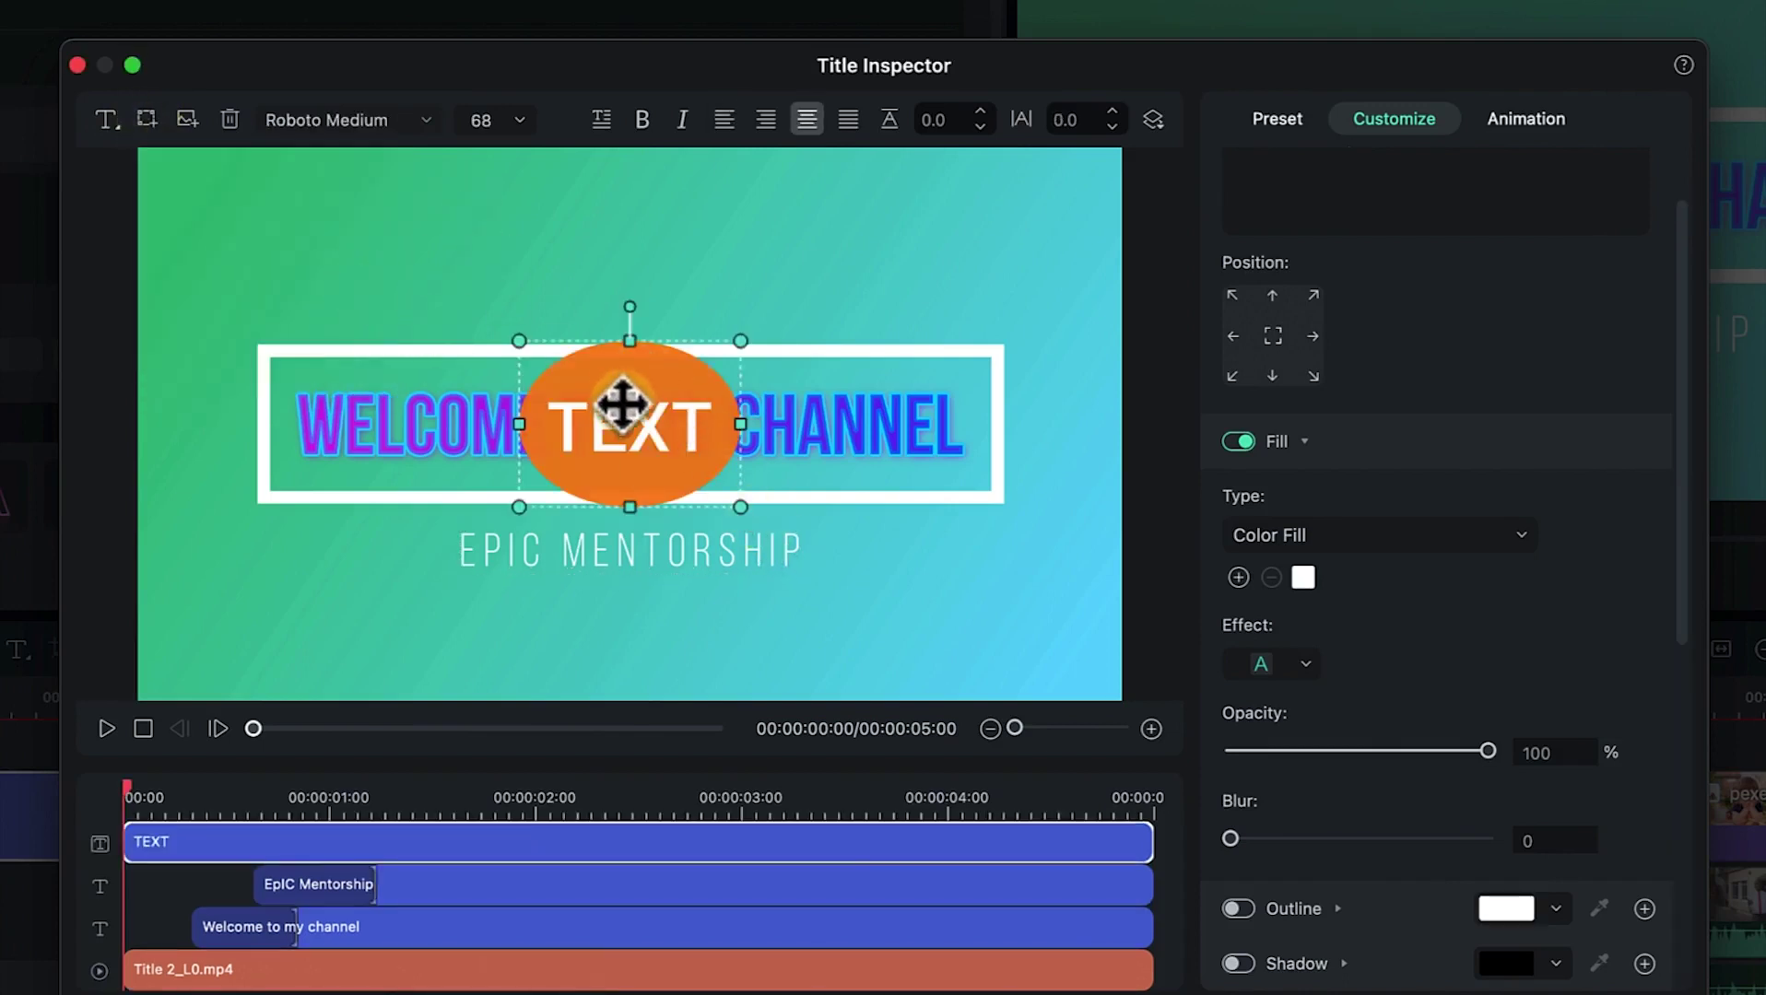
Move the orange ellipse above the white frame and shrink it to fit between the frame and the canvas edge.
drag(618, 405, 645, 258)
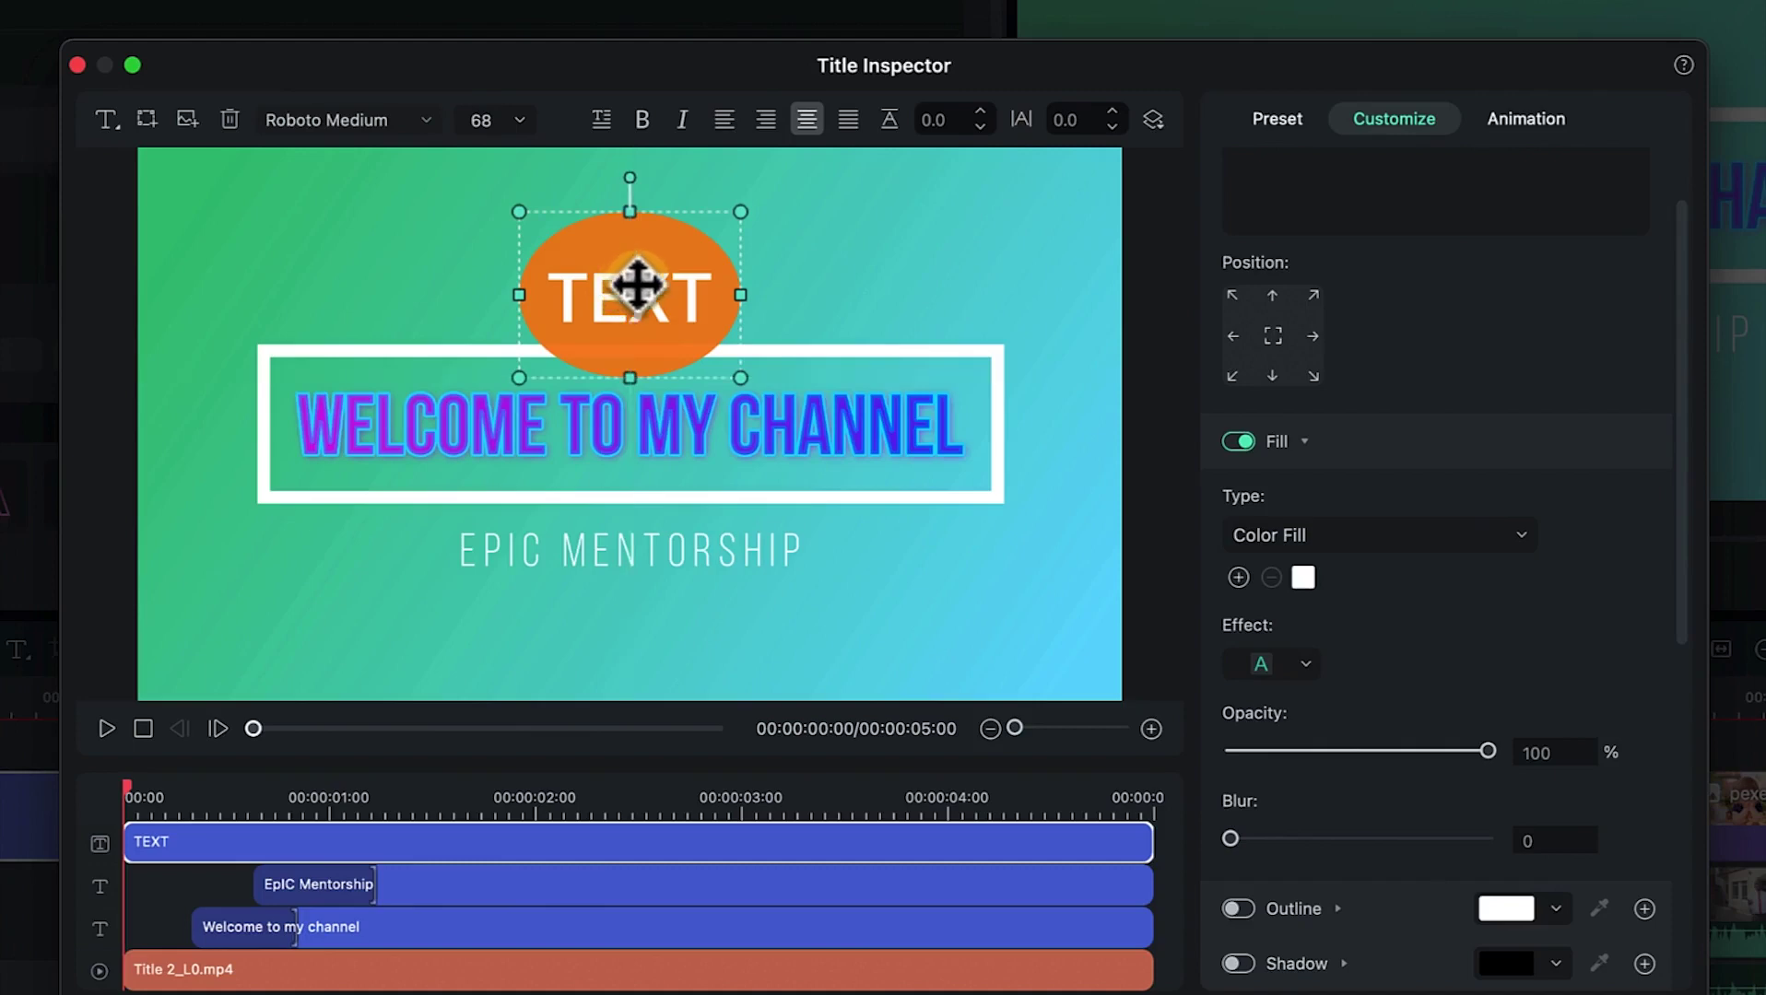
click(752, 213)
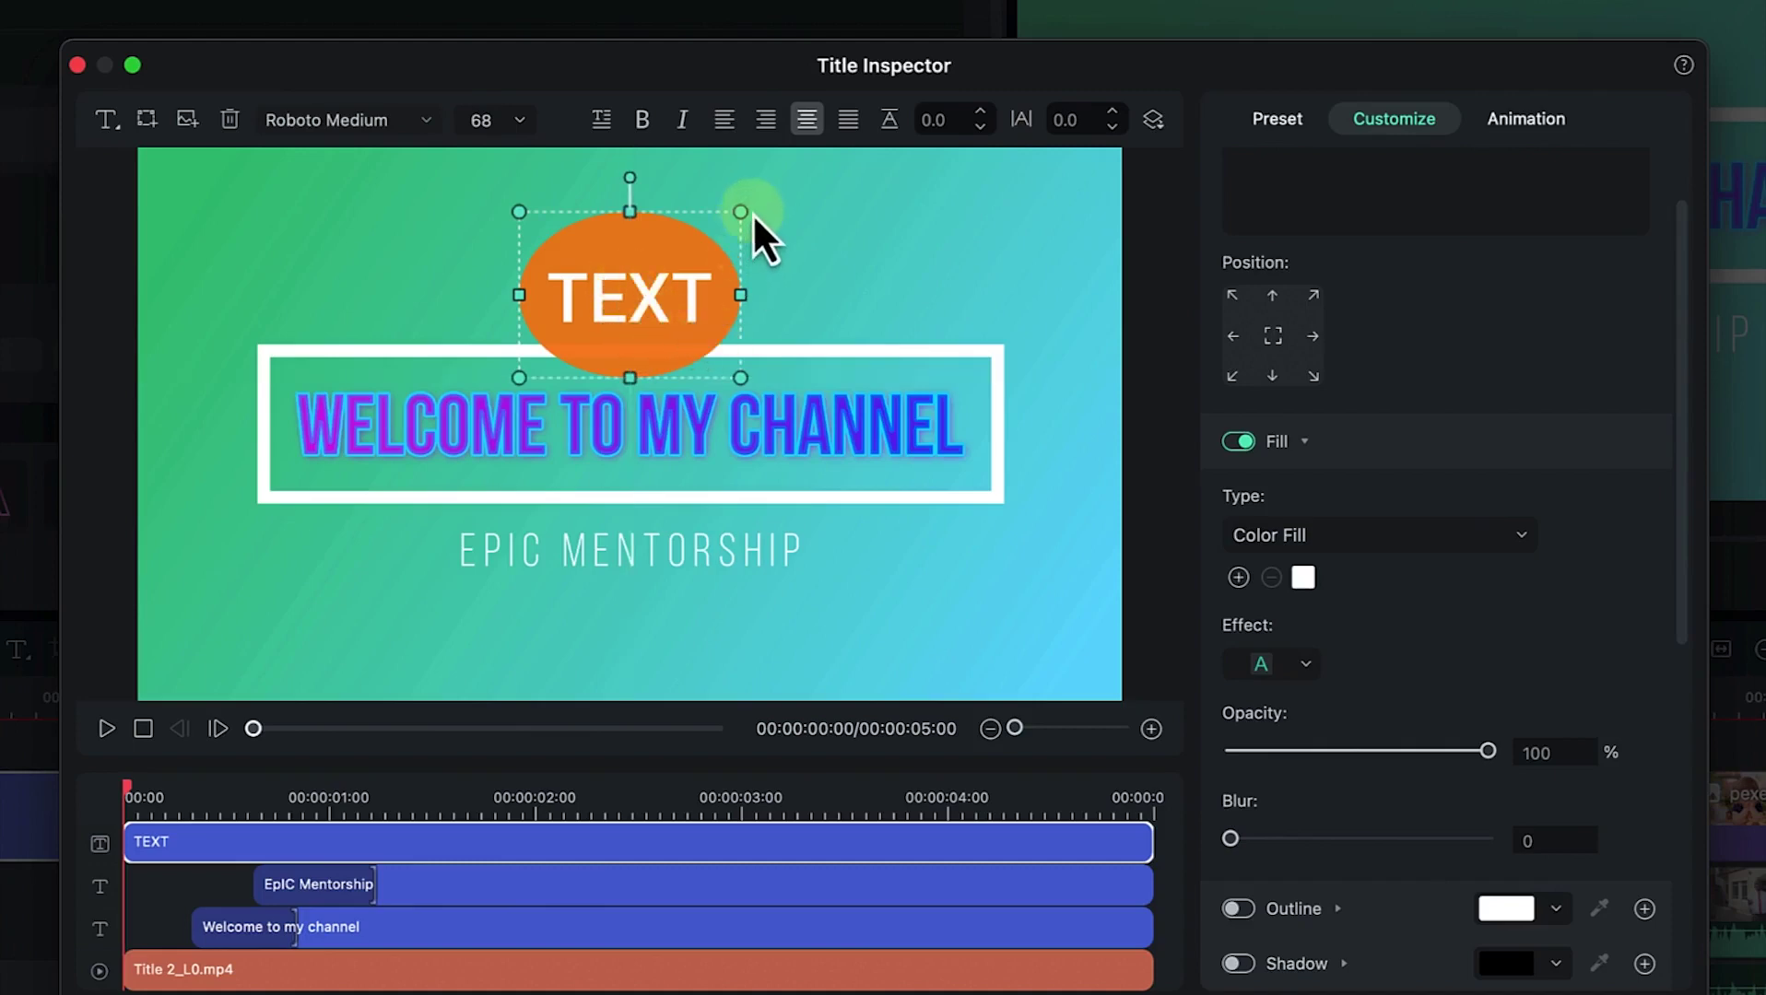
drag(750, 214, 705, 231)
drag(639, 312, 650, 273)
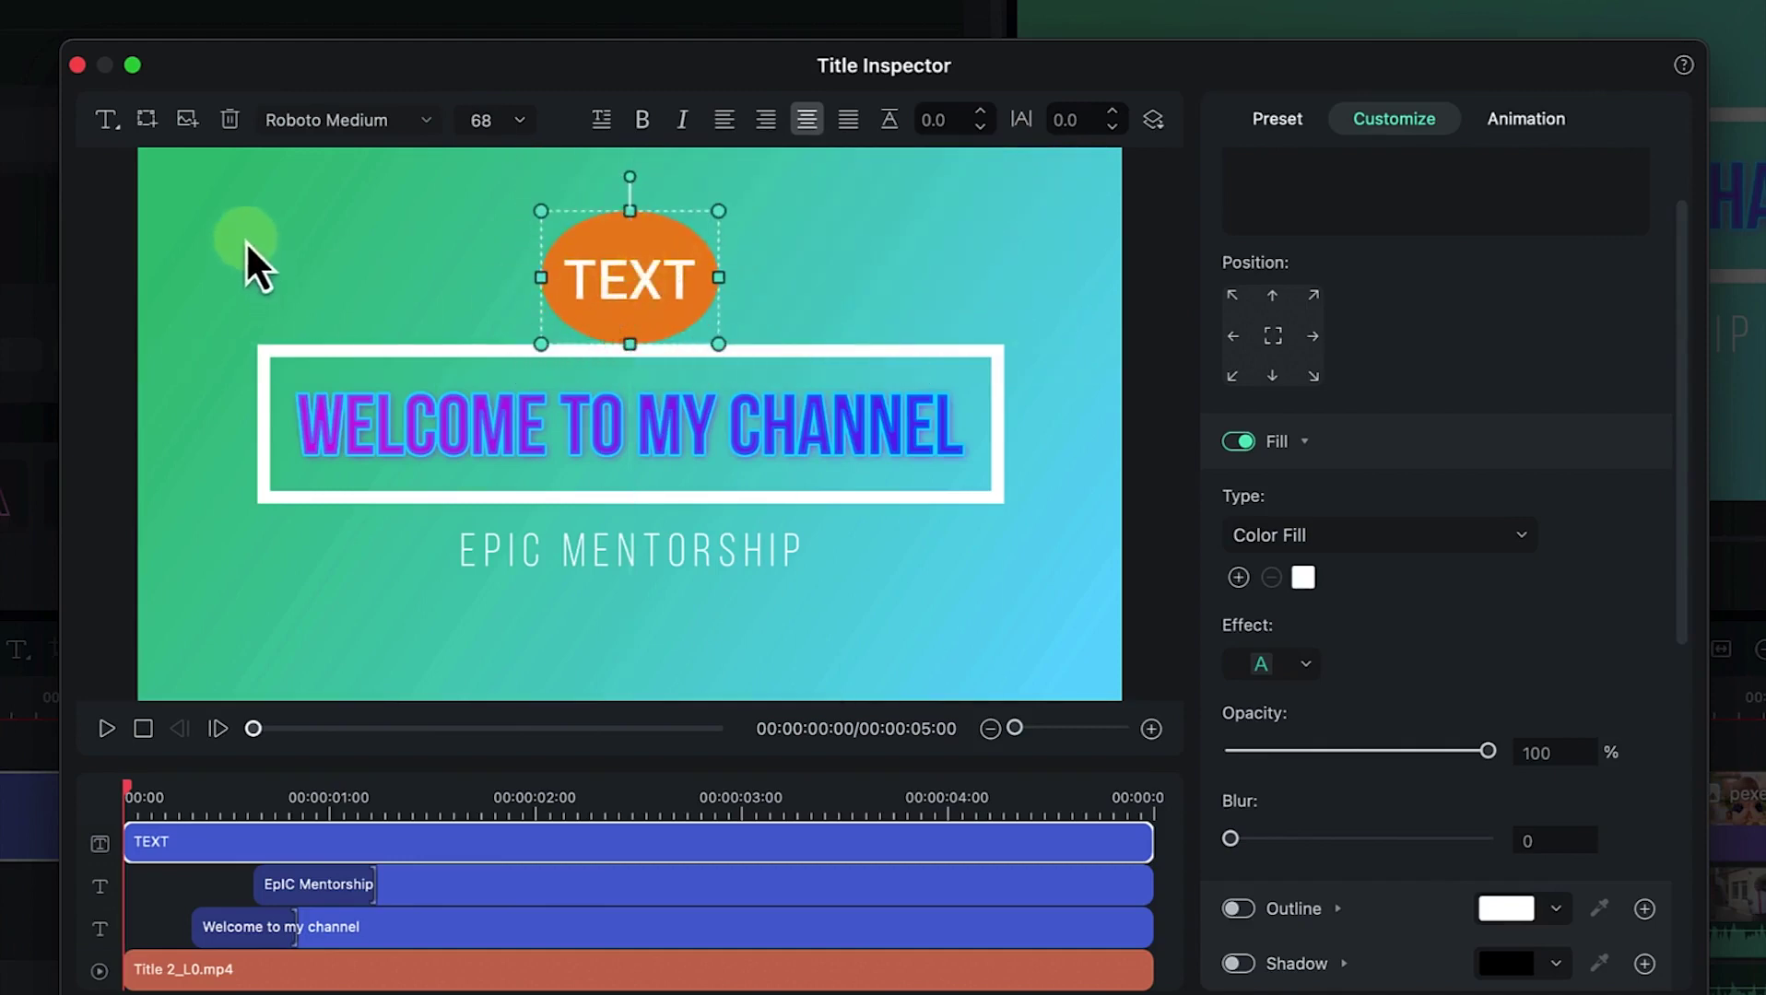
Insert the image 20s.jpeg from the Downloads folder, shrink it and place it centred below the "EpIC Mentorship" text.
click(185, 125)
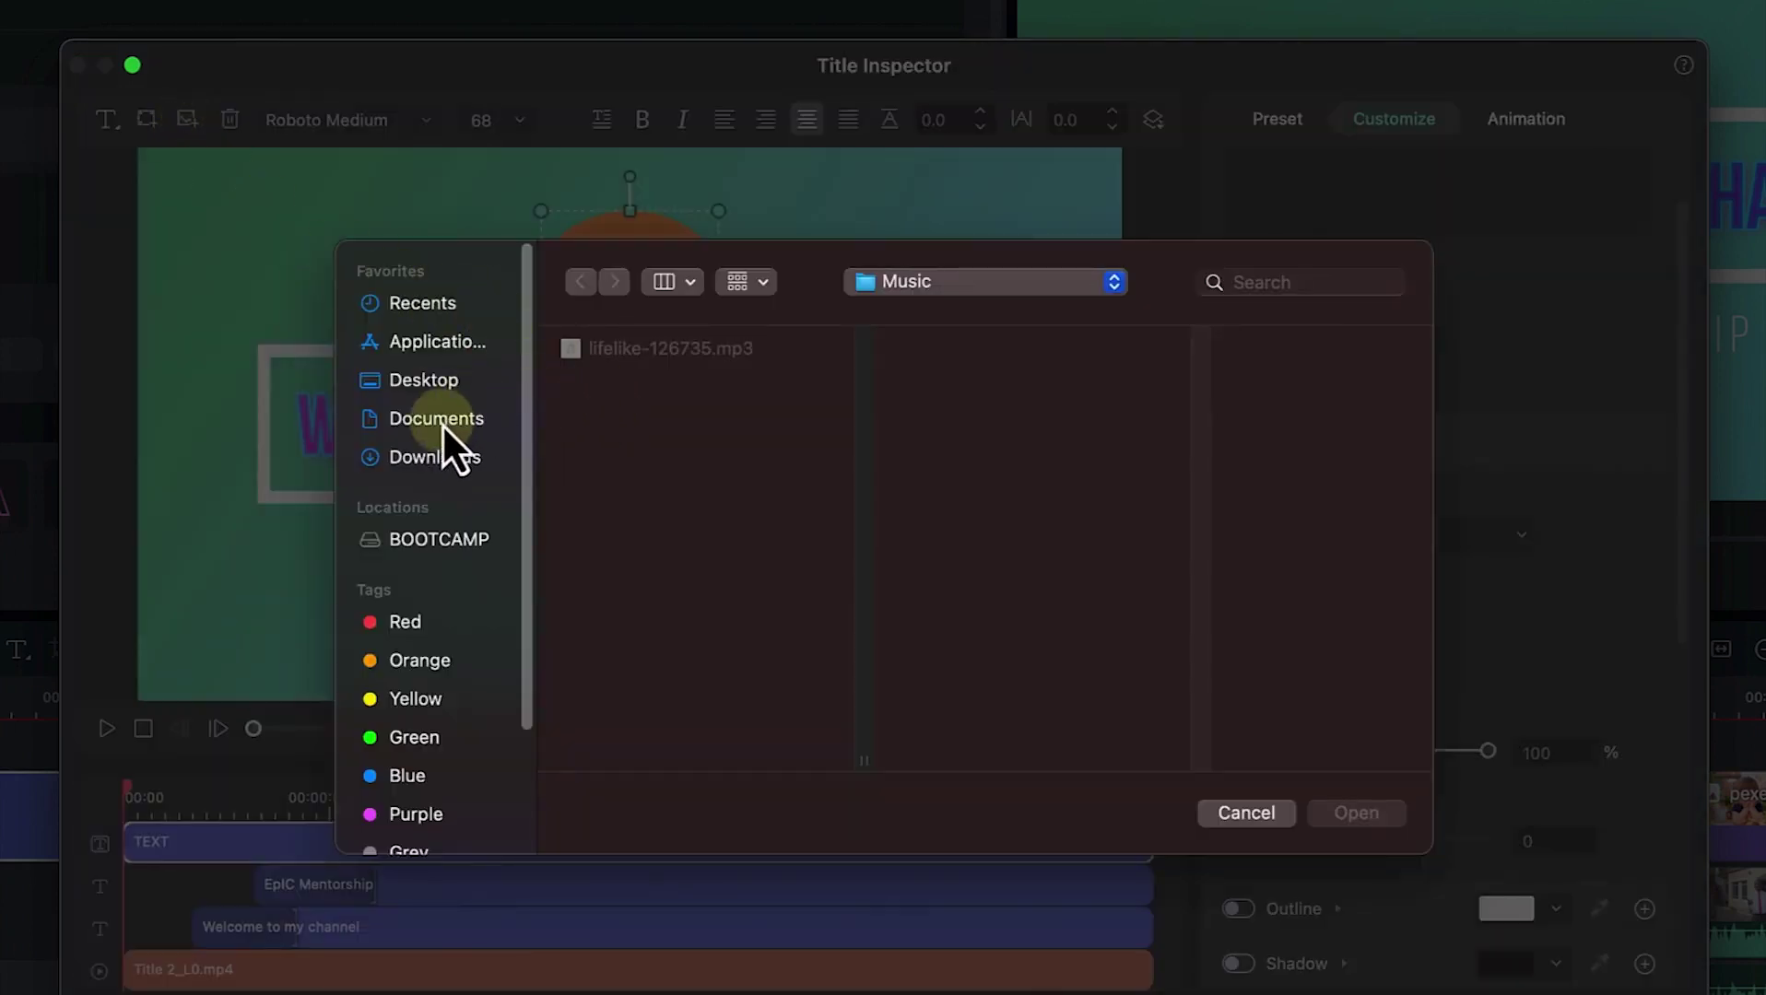
click(441, 424)
click(458, 460)
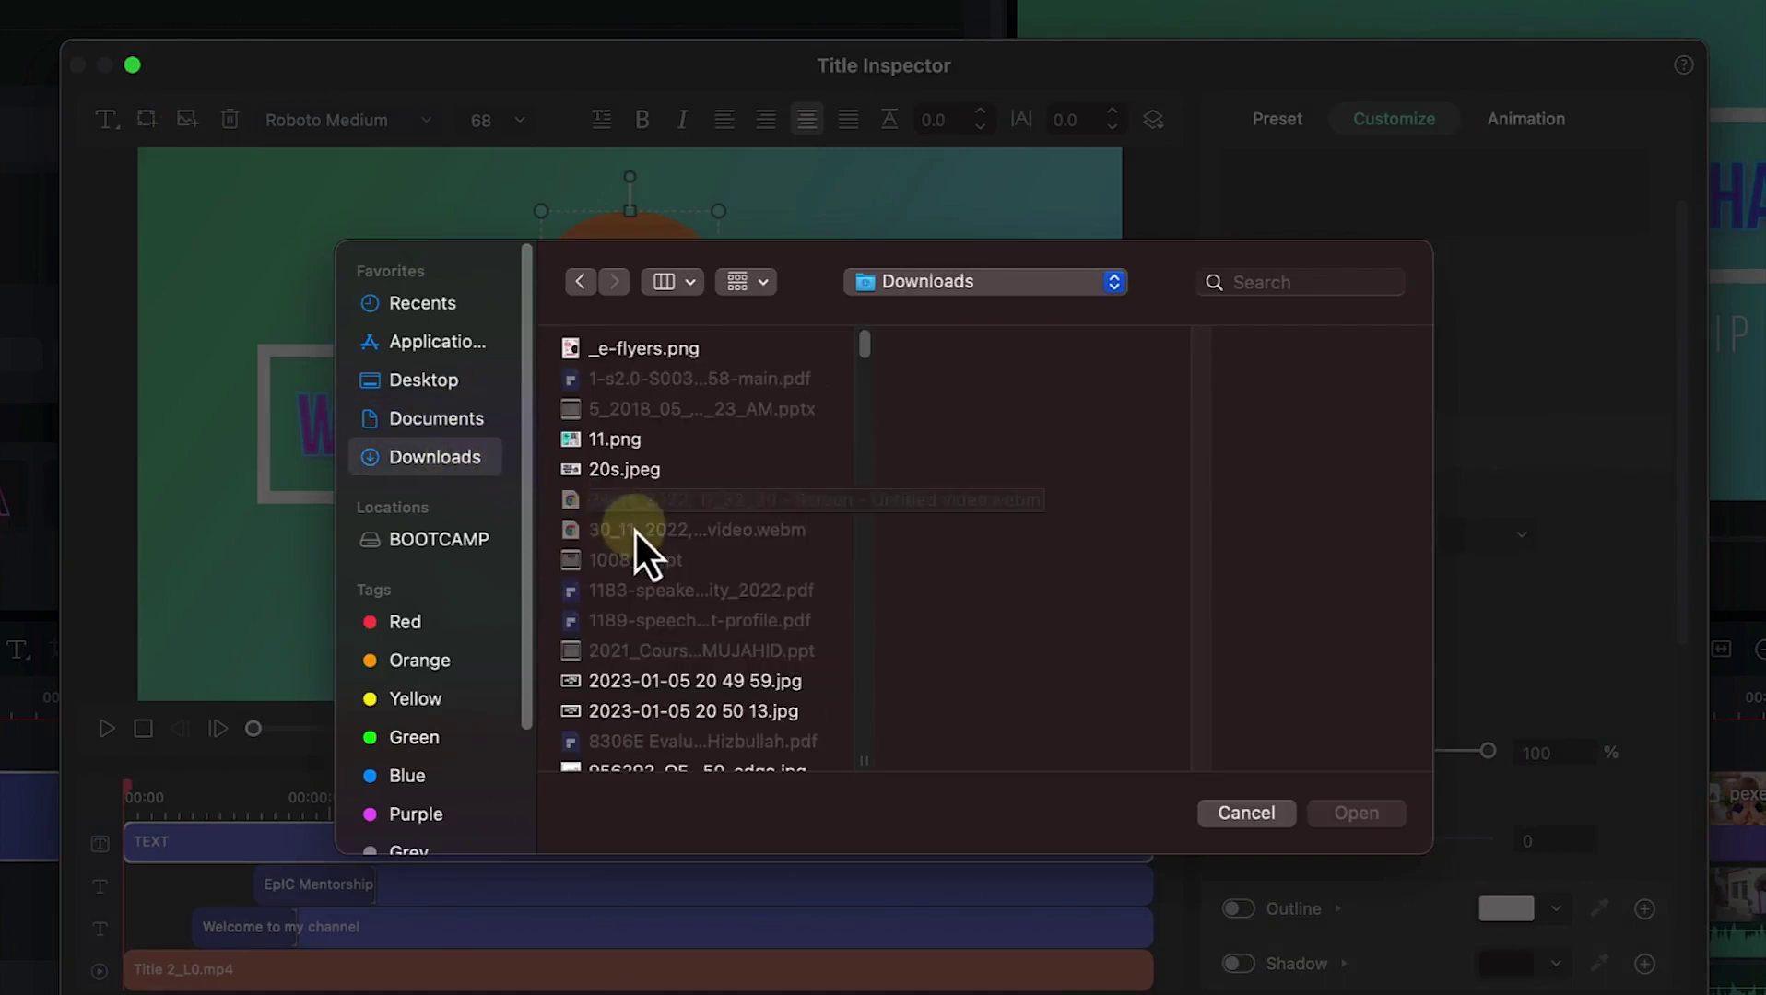
click(638, 467)
click(1356, 813)
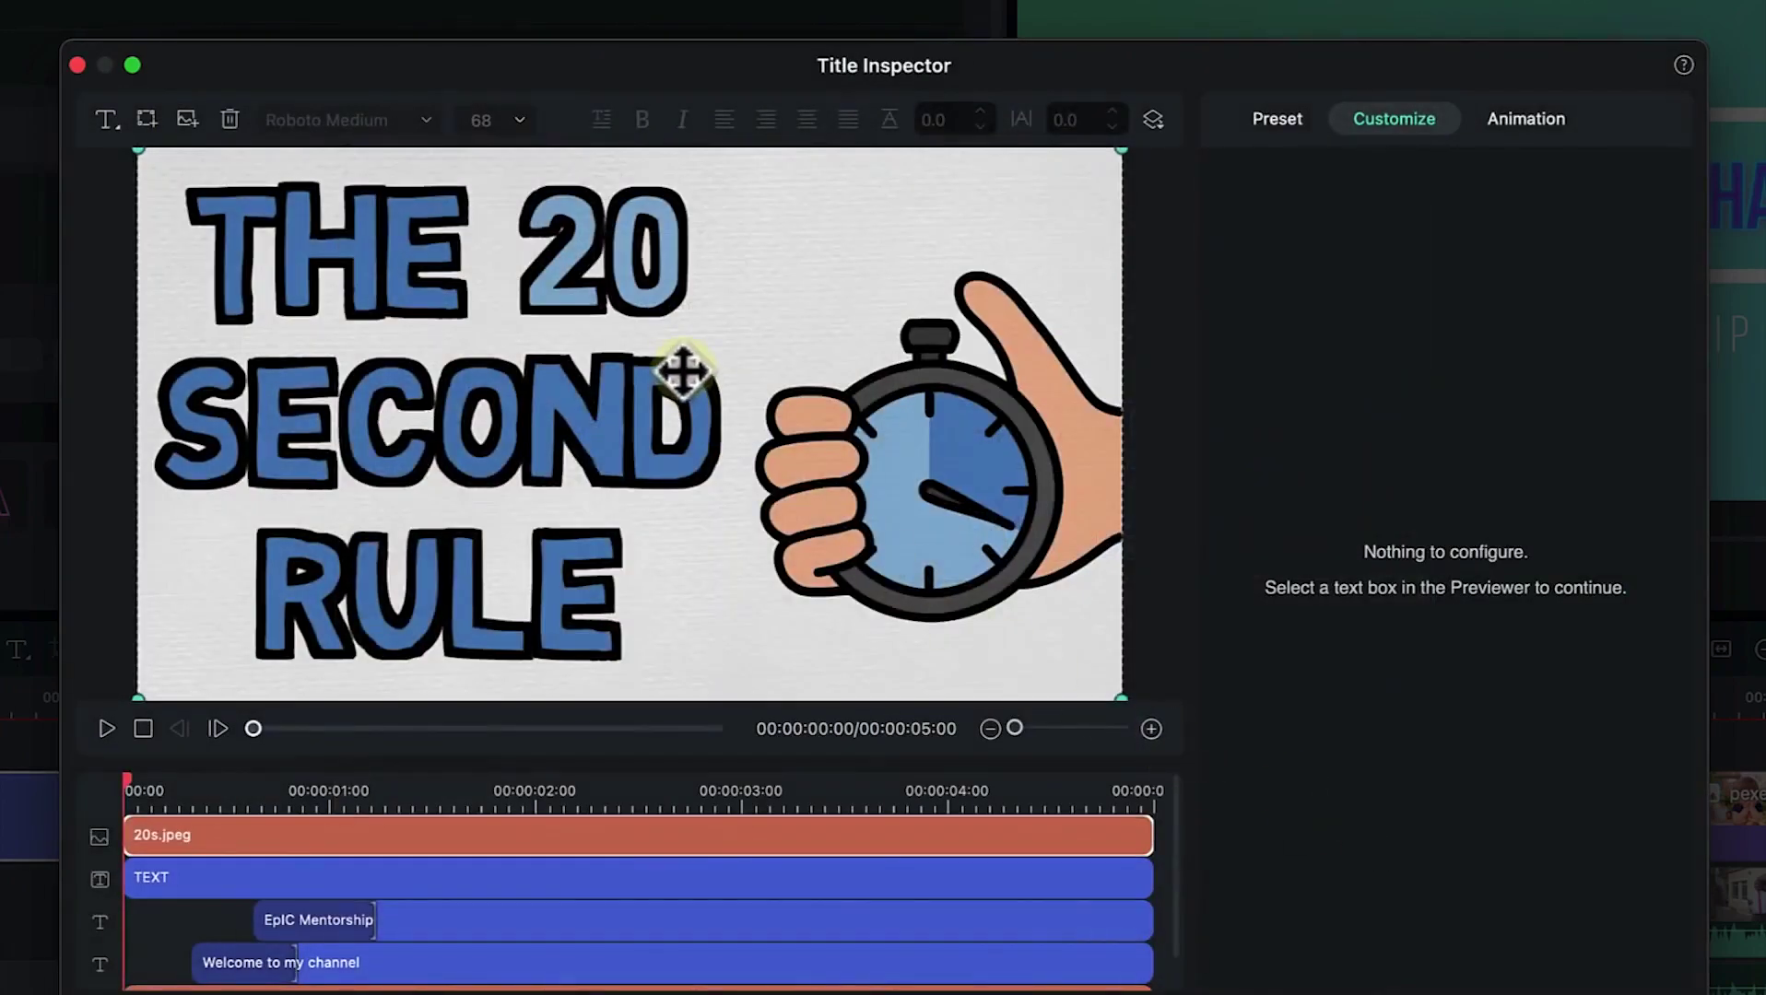
drag(139, 156, 917, 608)
drag(1007, 648, 652, 648)
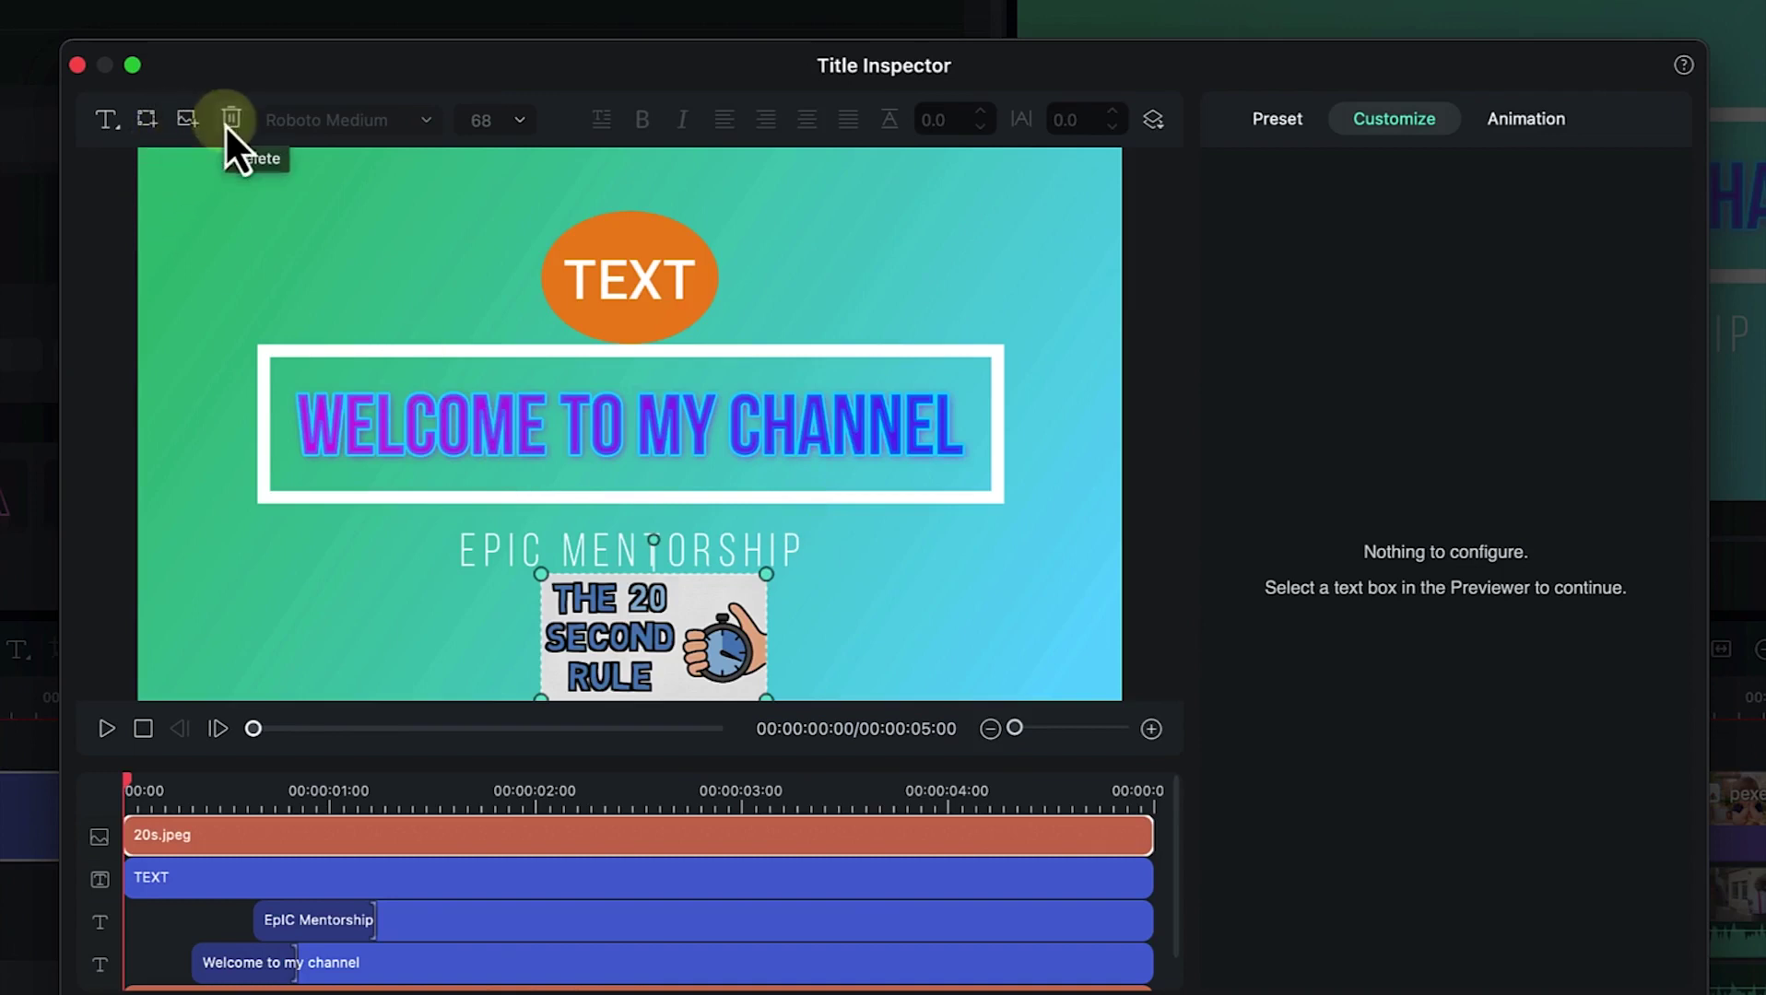
Select the whole "Welcome to my channel" text and apply the yellow WordArt preset with the layered blue outline.
click(388, 416)
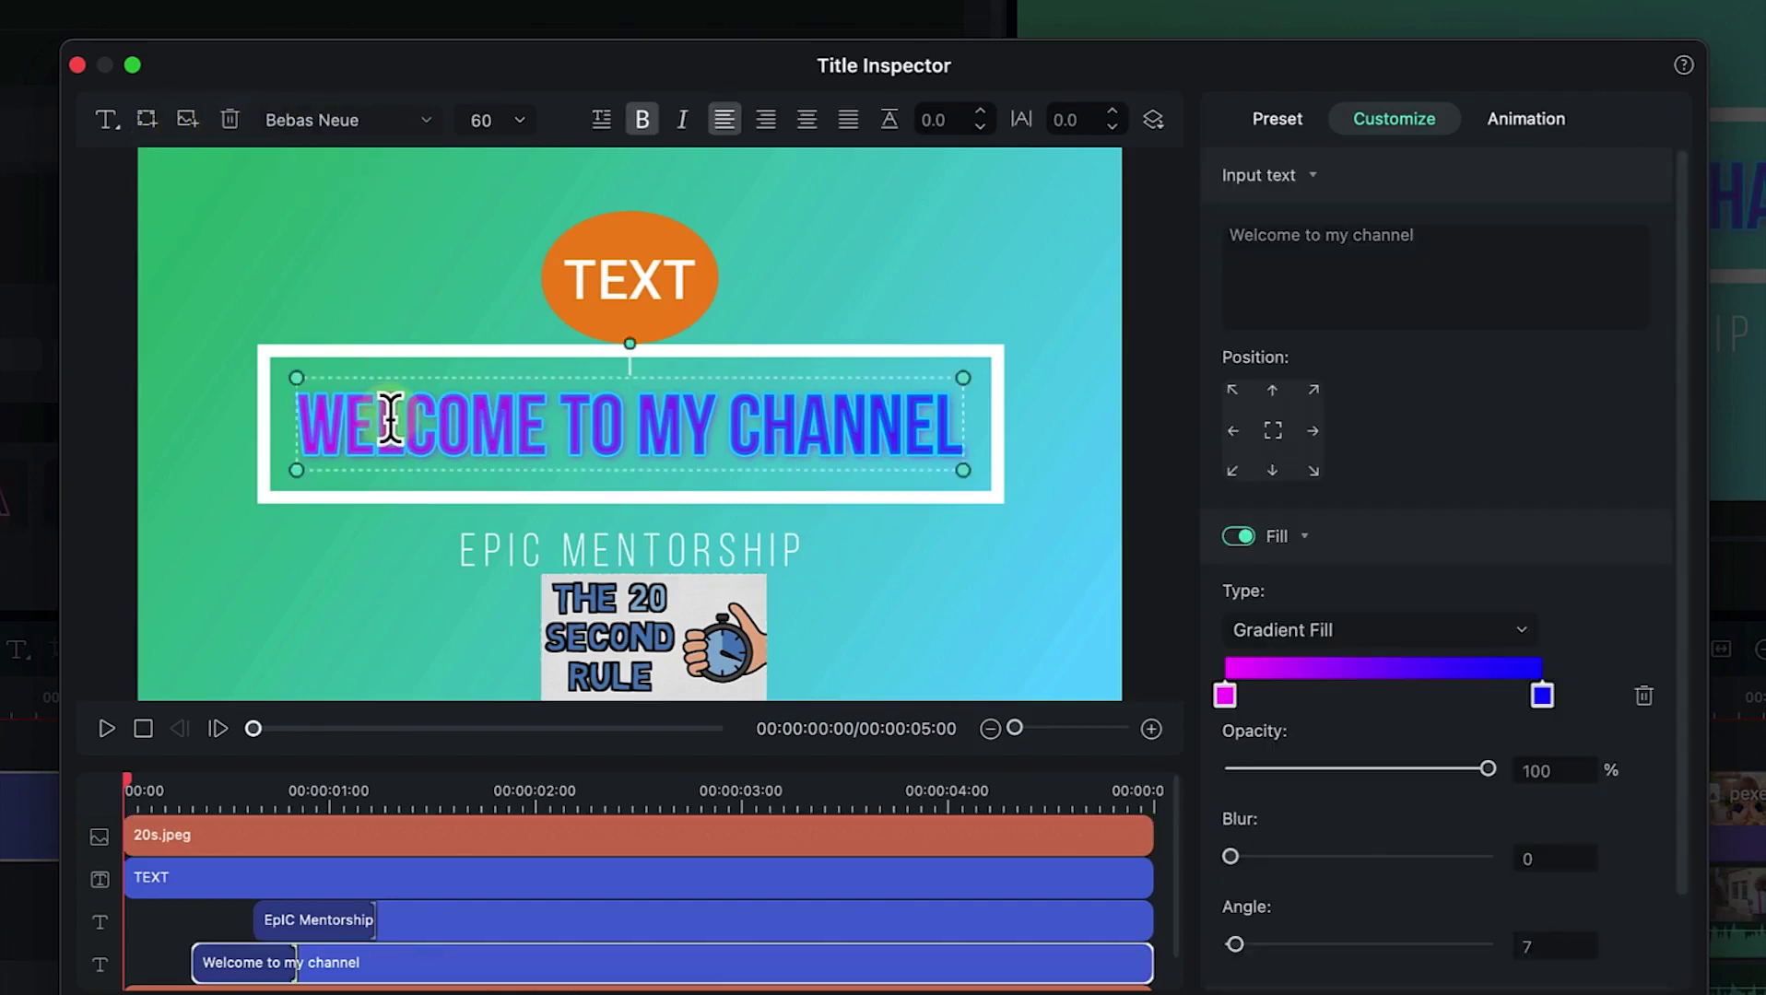
double_click(388, 415)
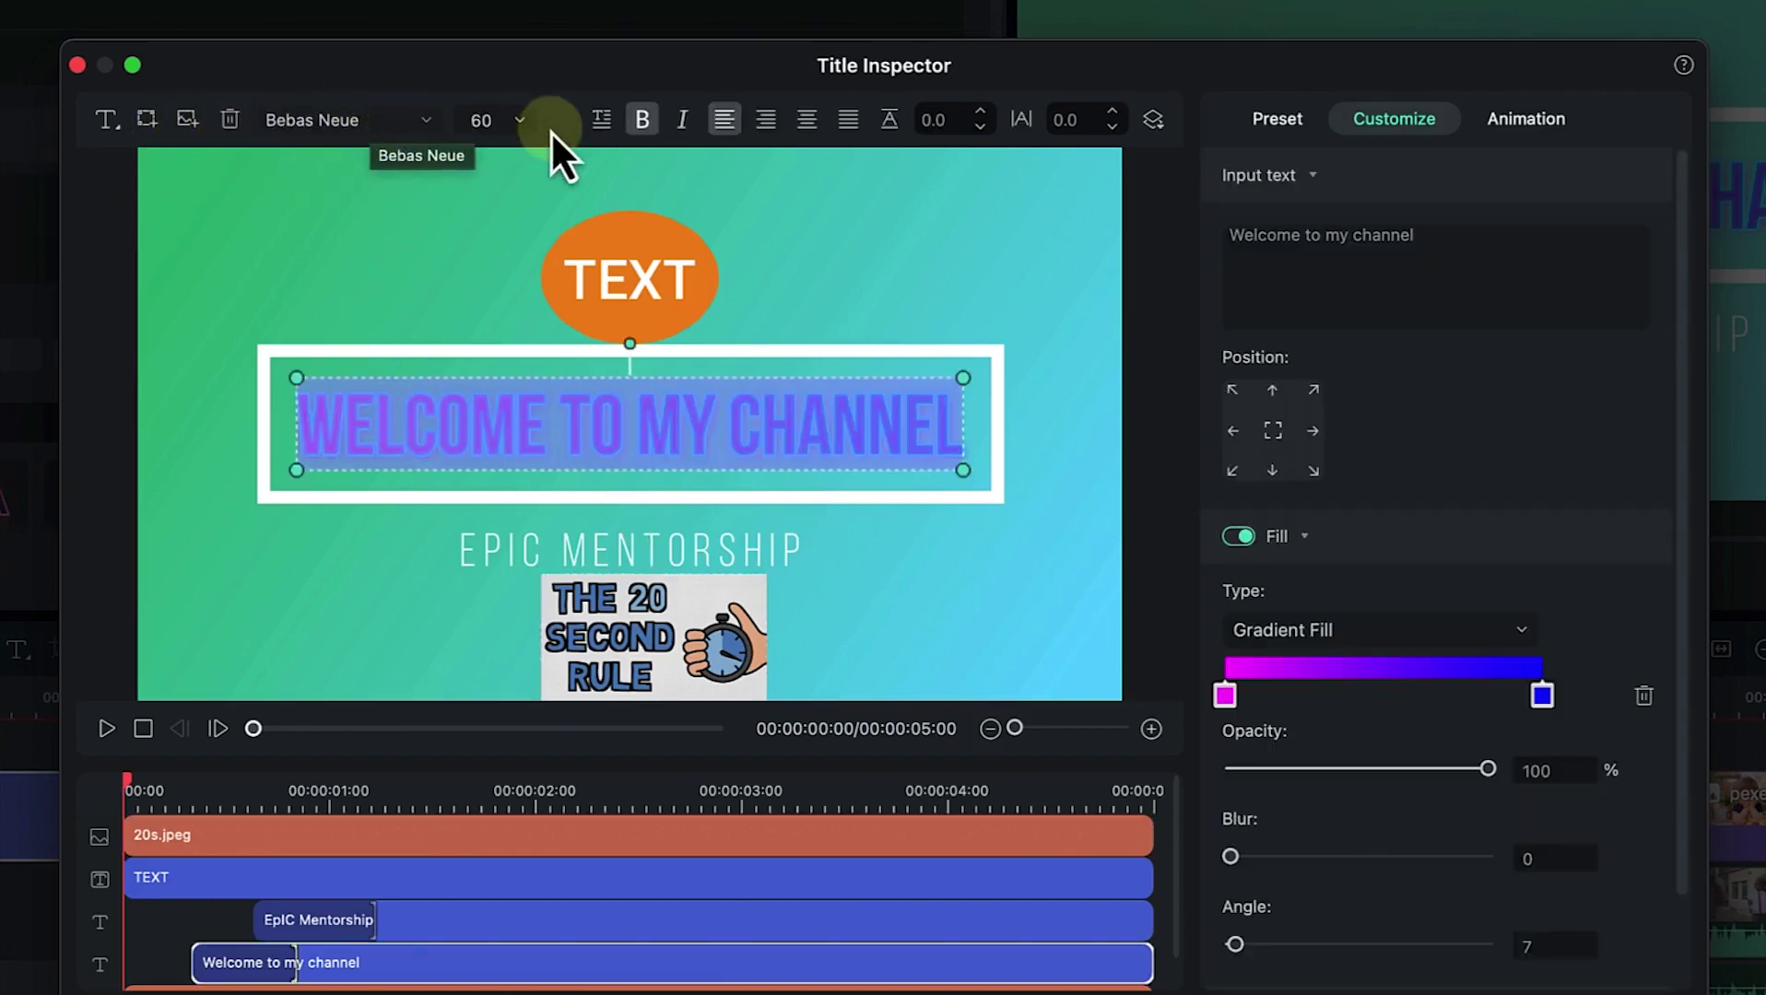
click(643, 119)
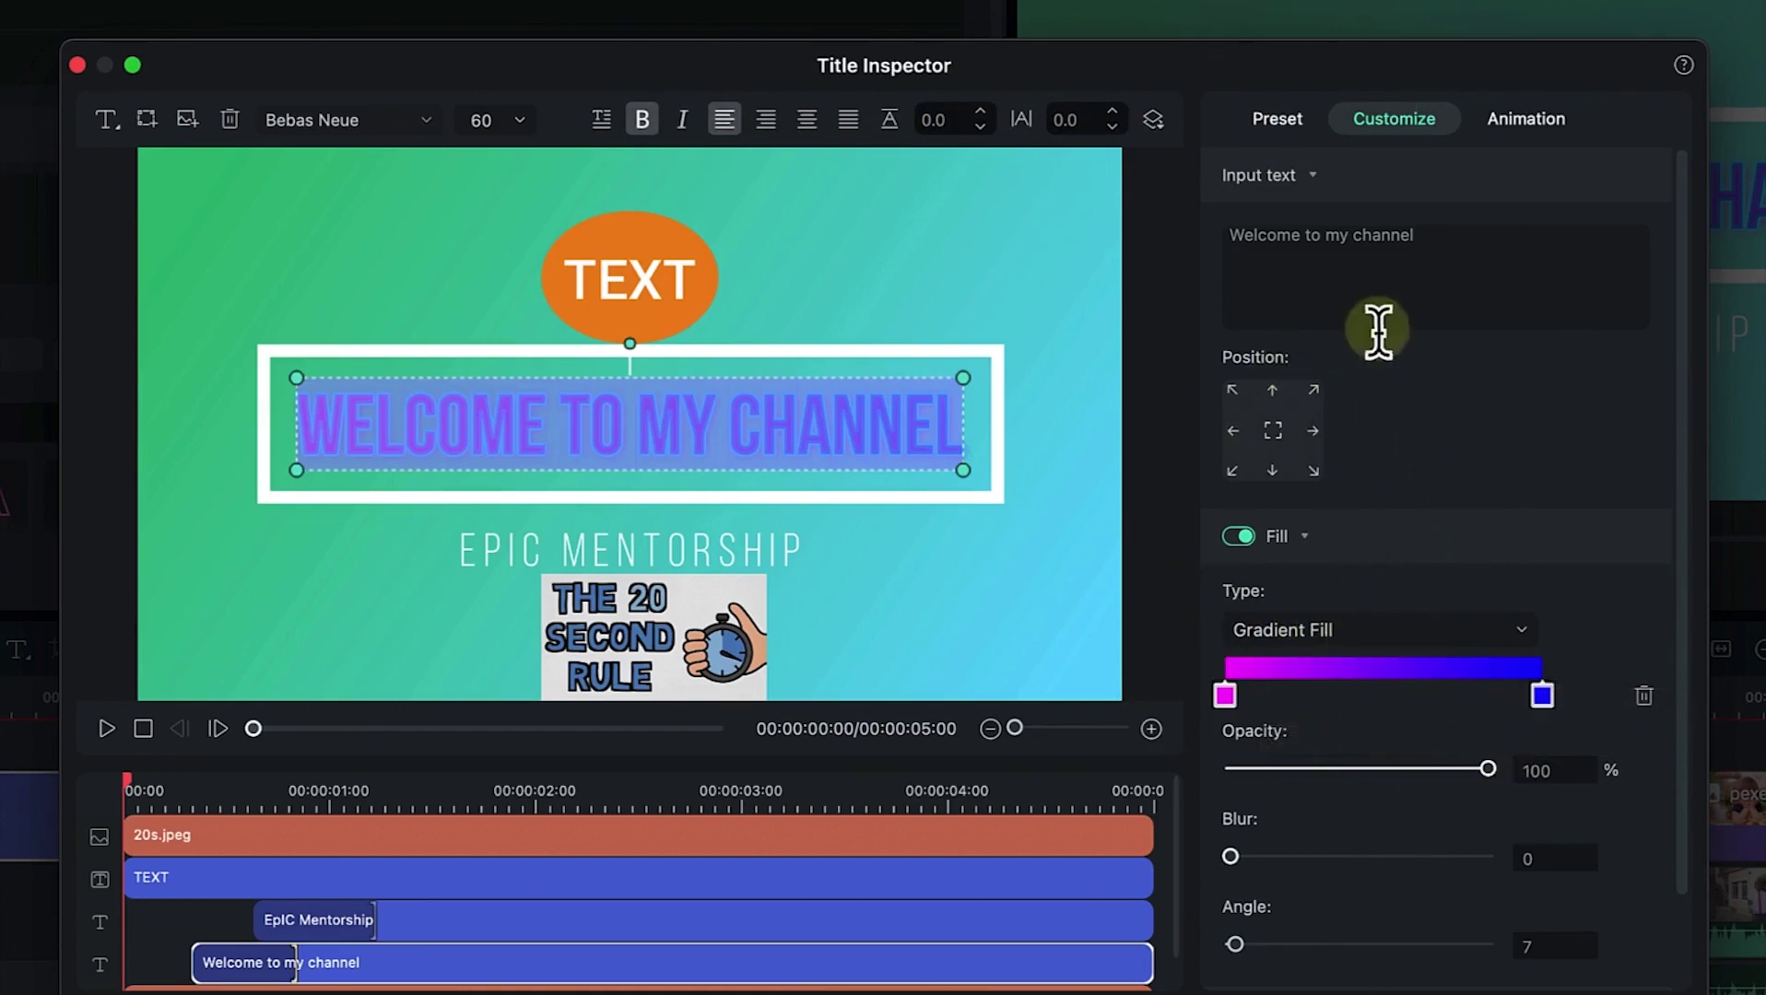
double_click(1375, 242)
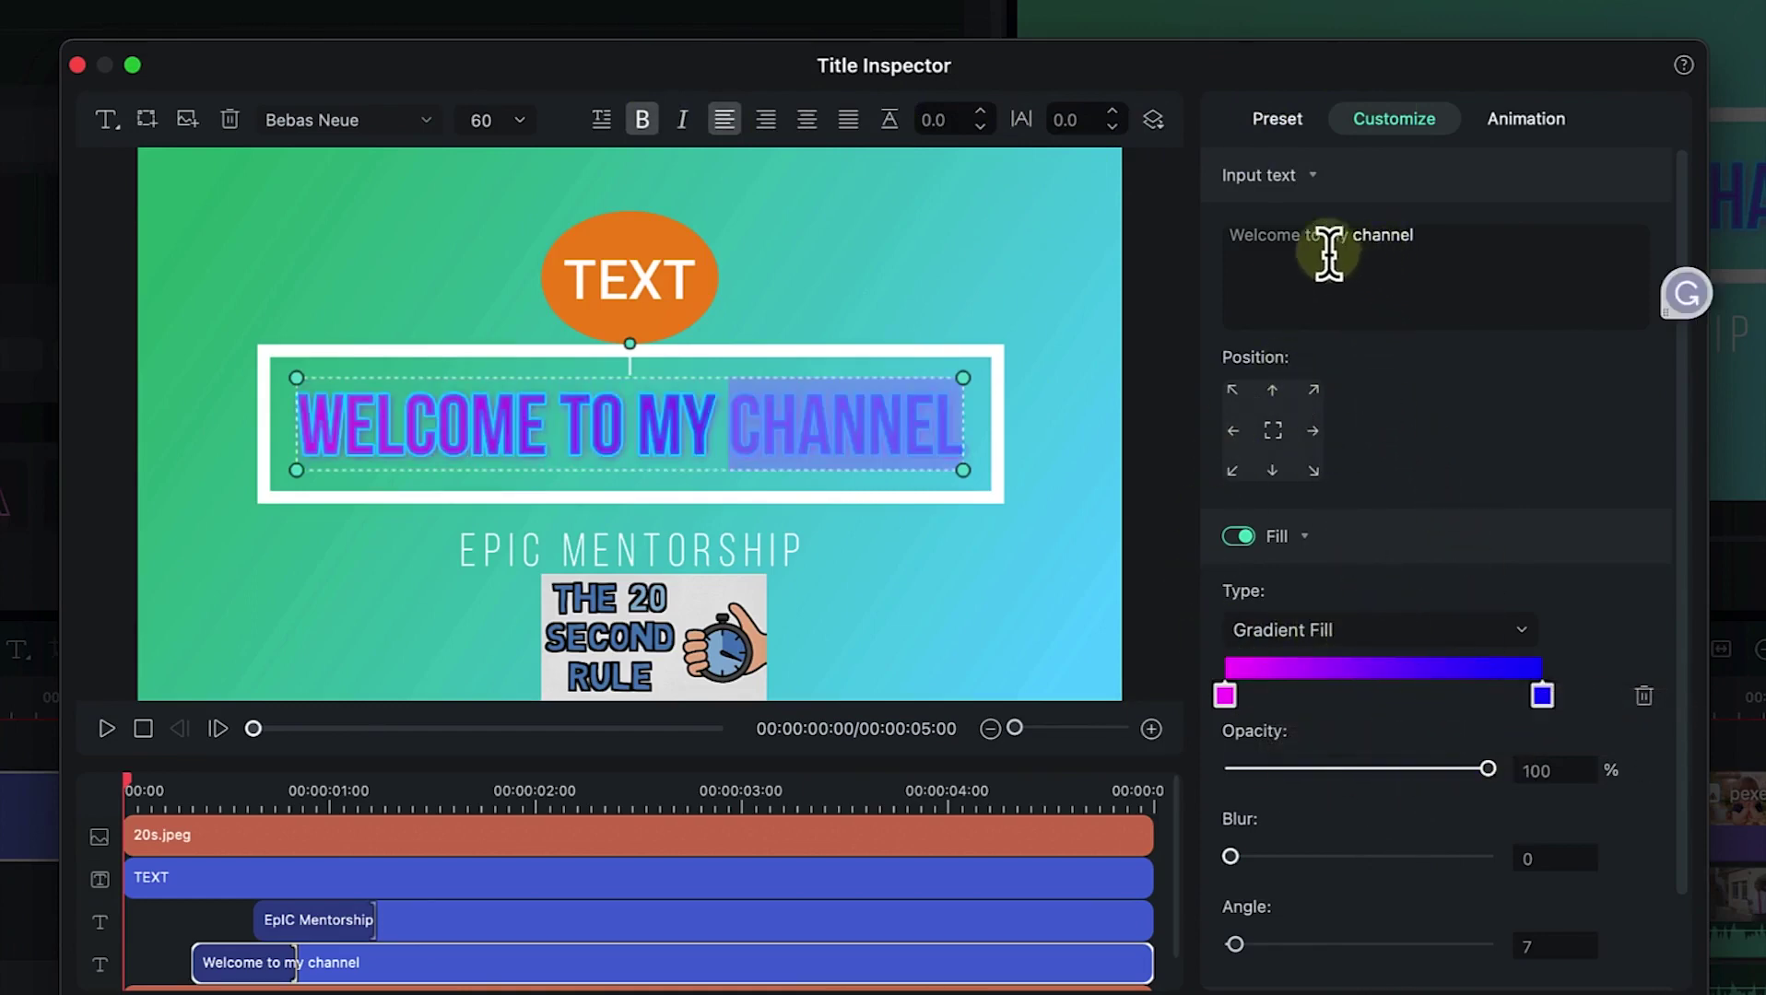
triple_click(1366, 242)
click(1277, 122)
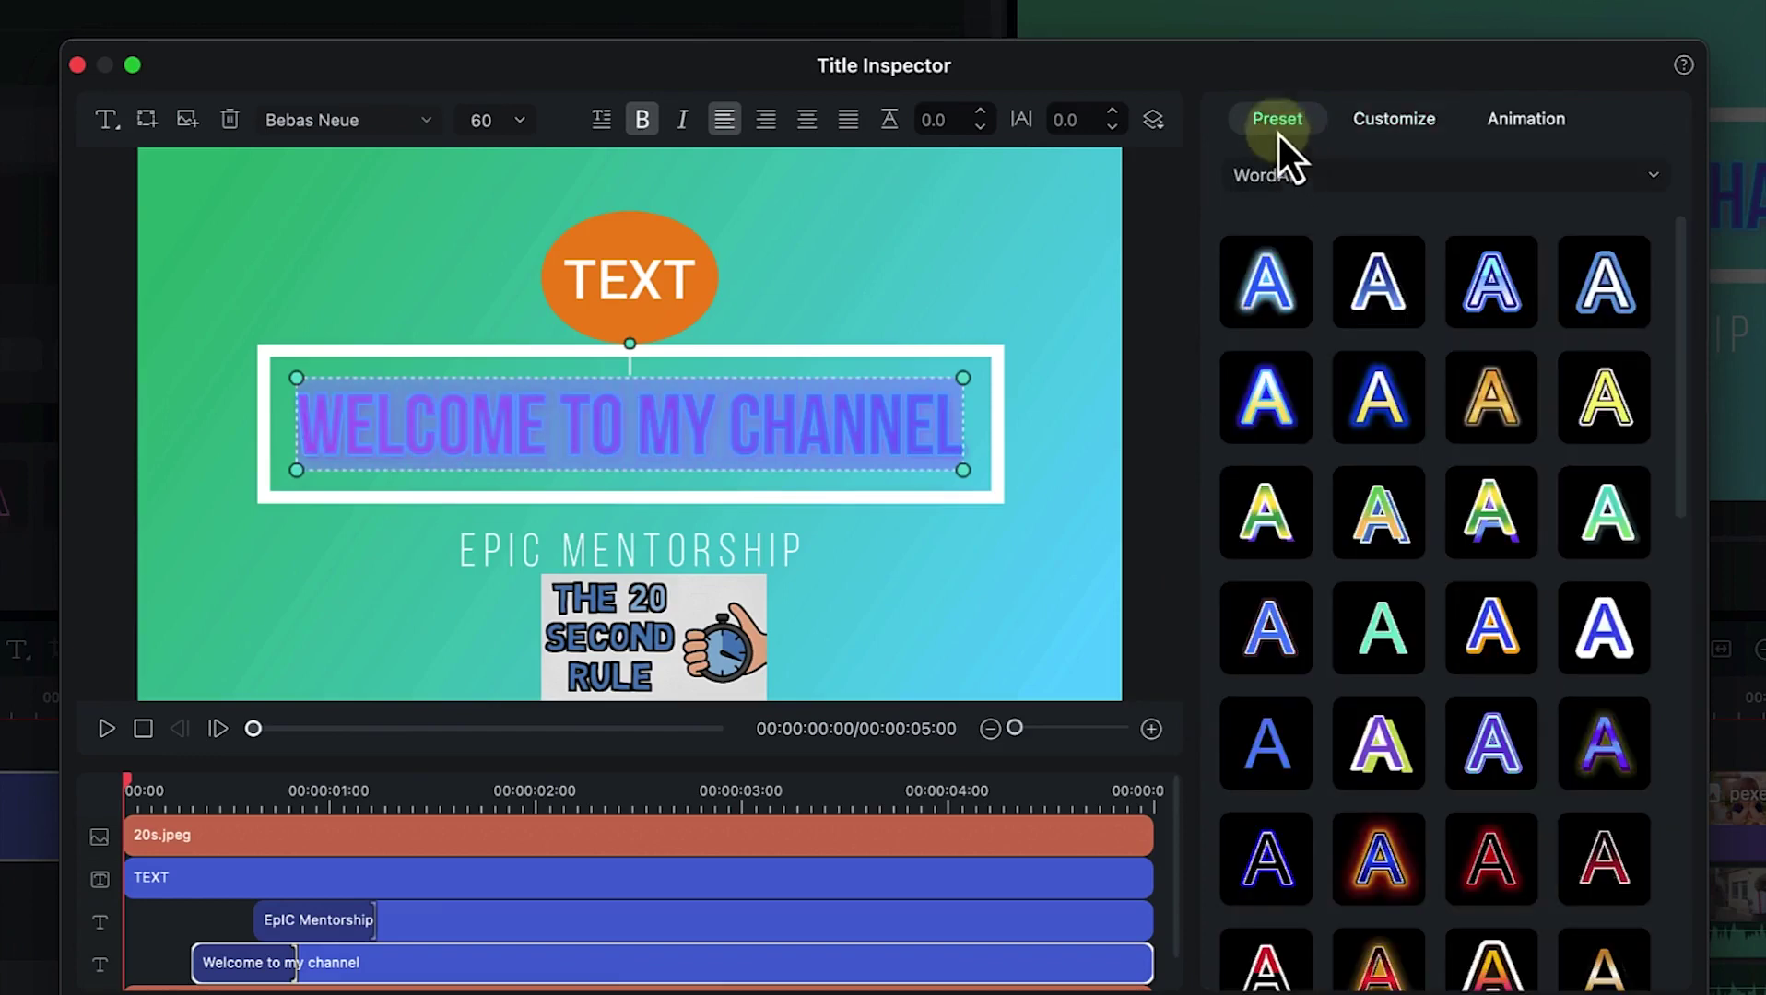
scroll(1328, 527, down, 15)
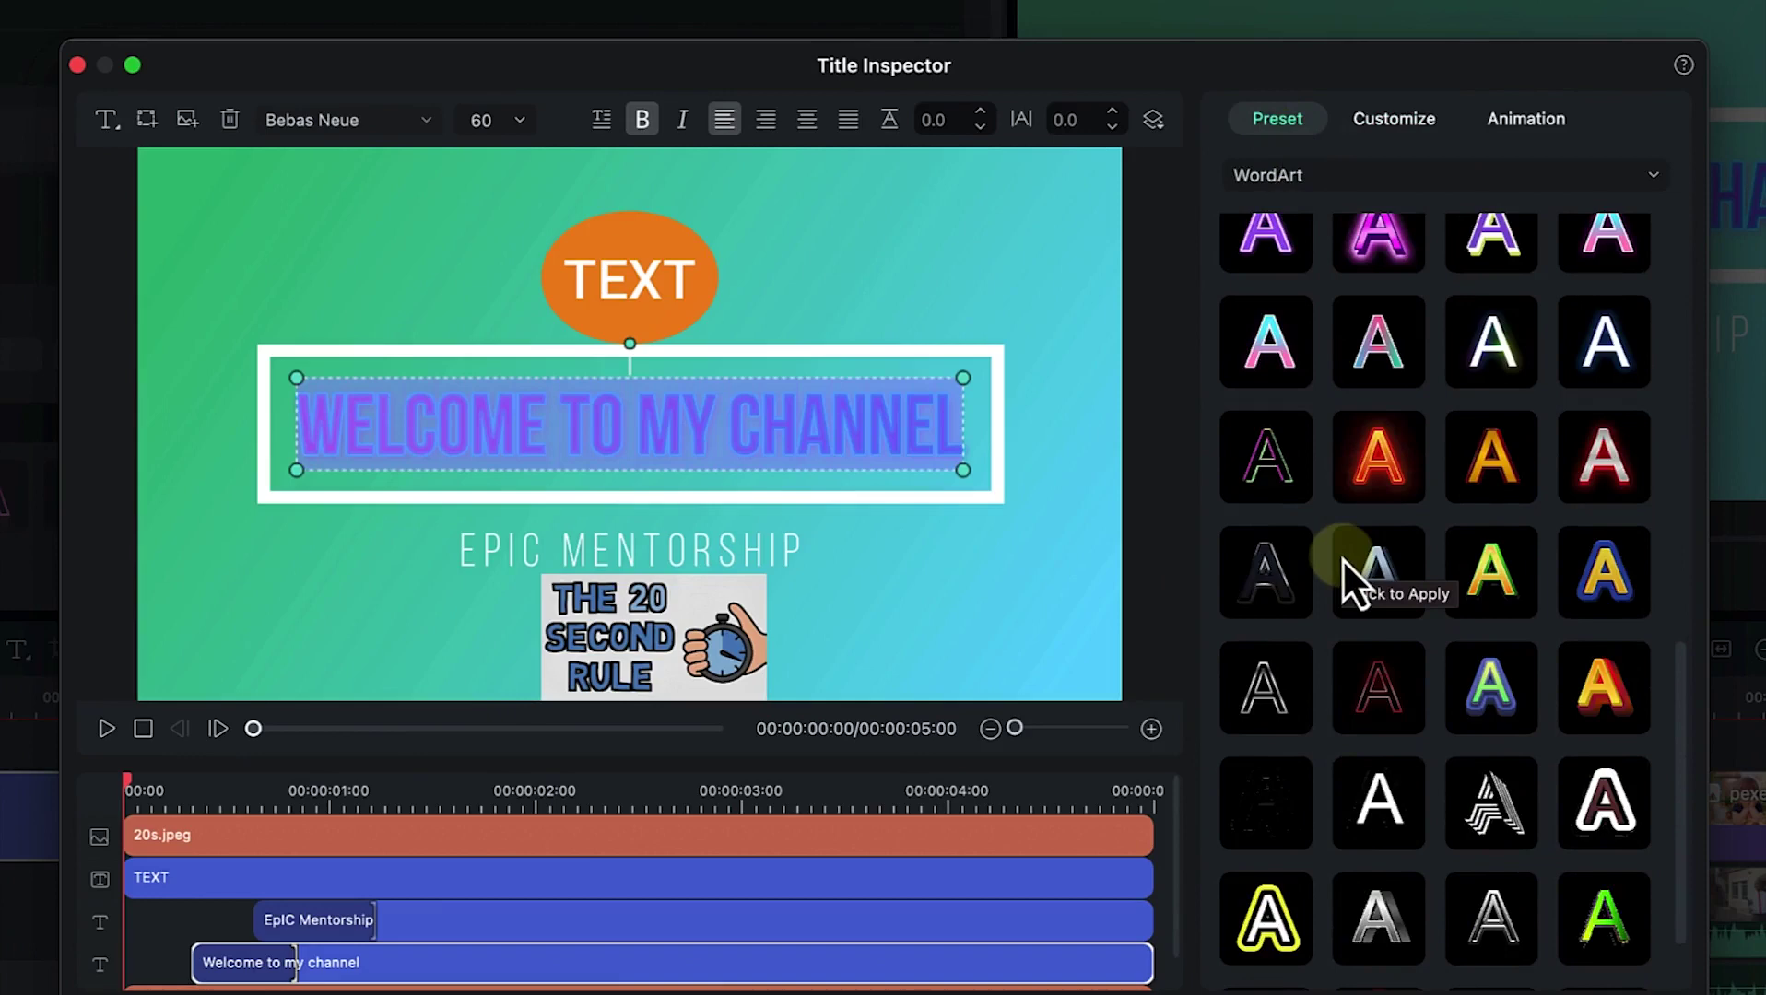
click(1608, 574)
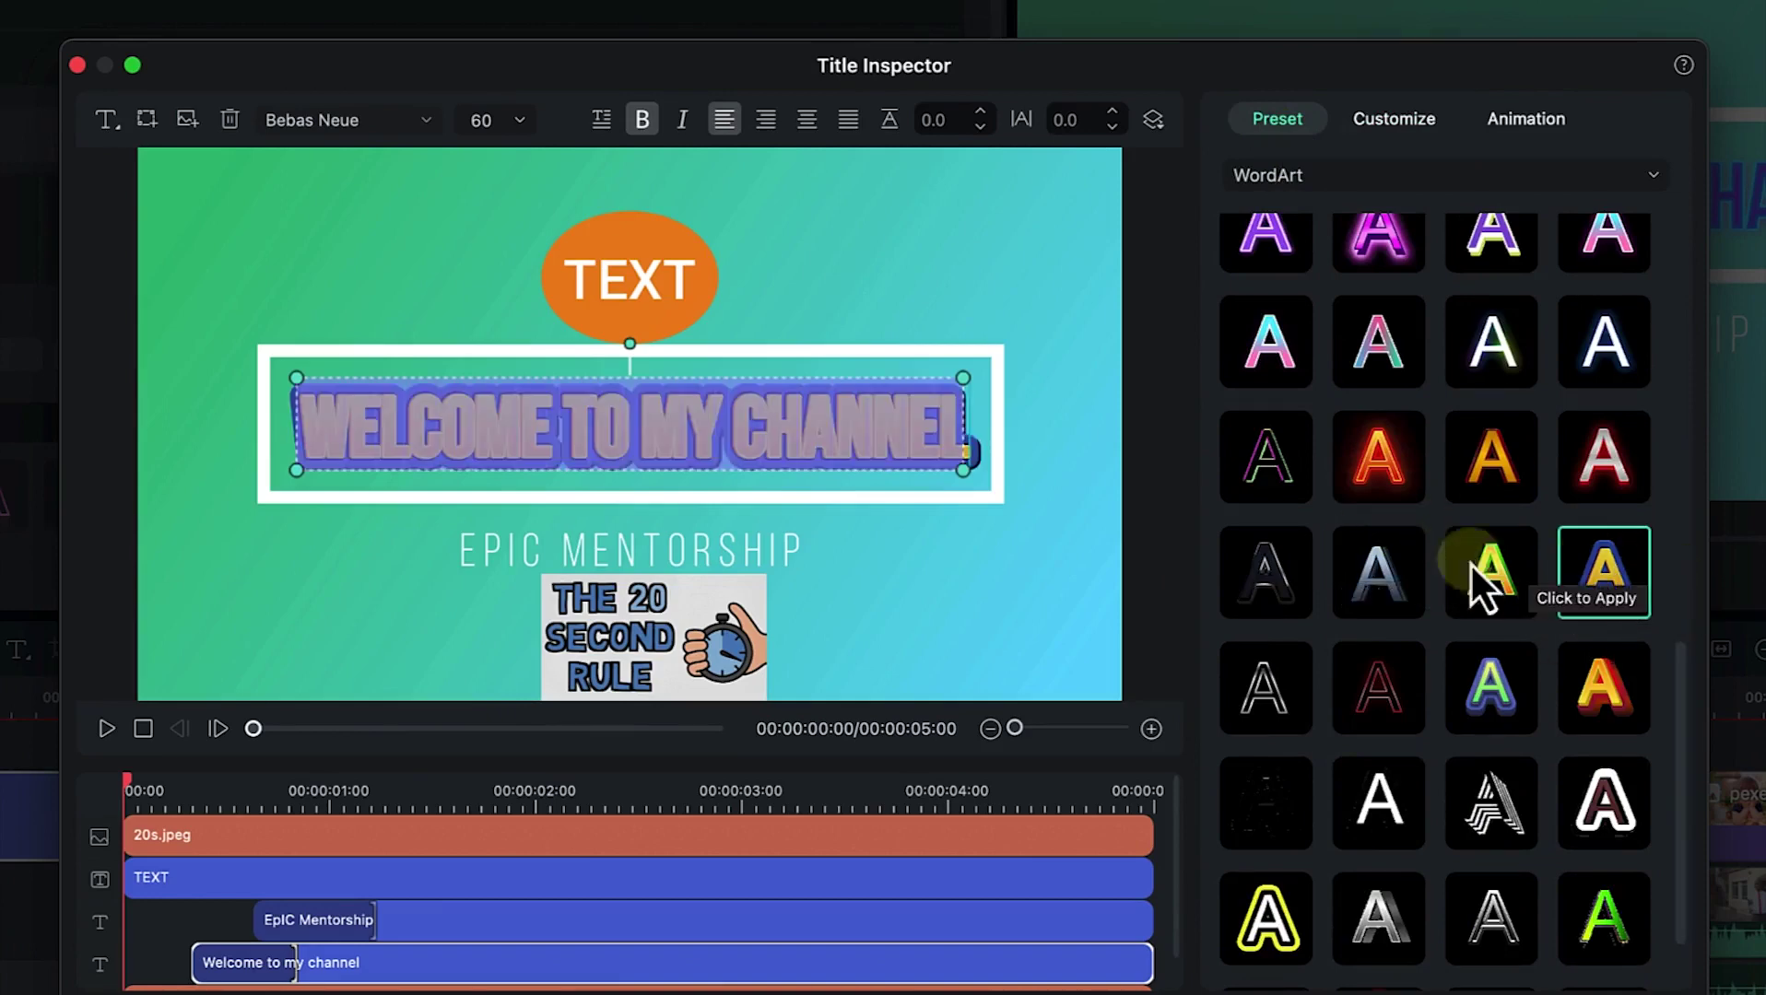
Look over the text's fill, outline and shadow settings, and save the title as a custom preset named "My text_R".
click(1379, 148)
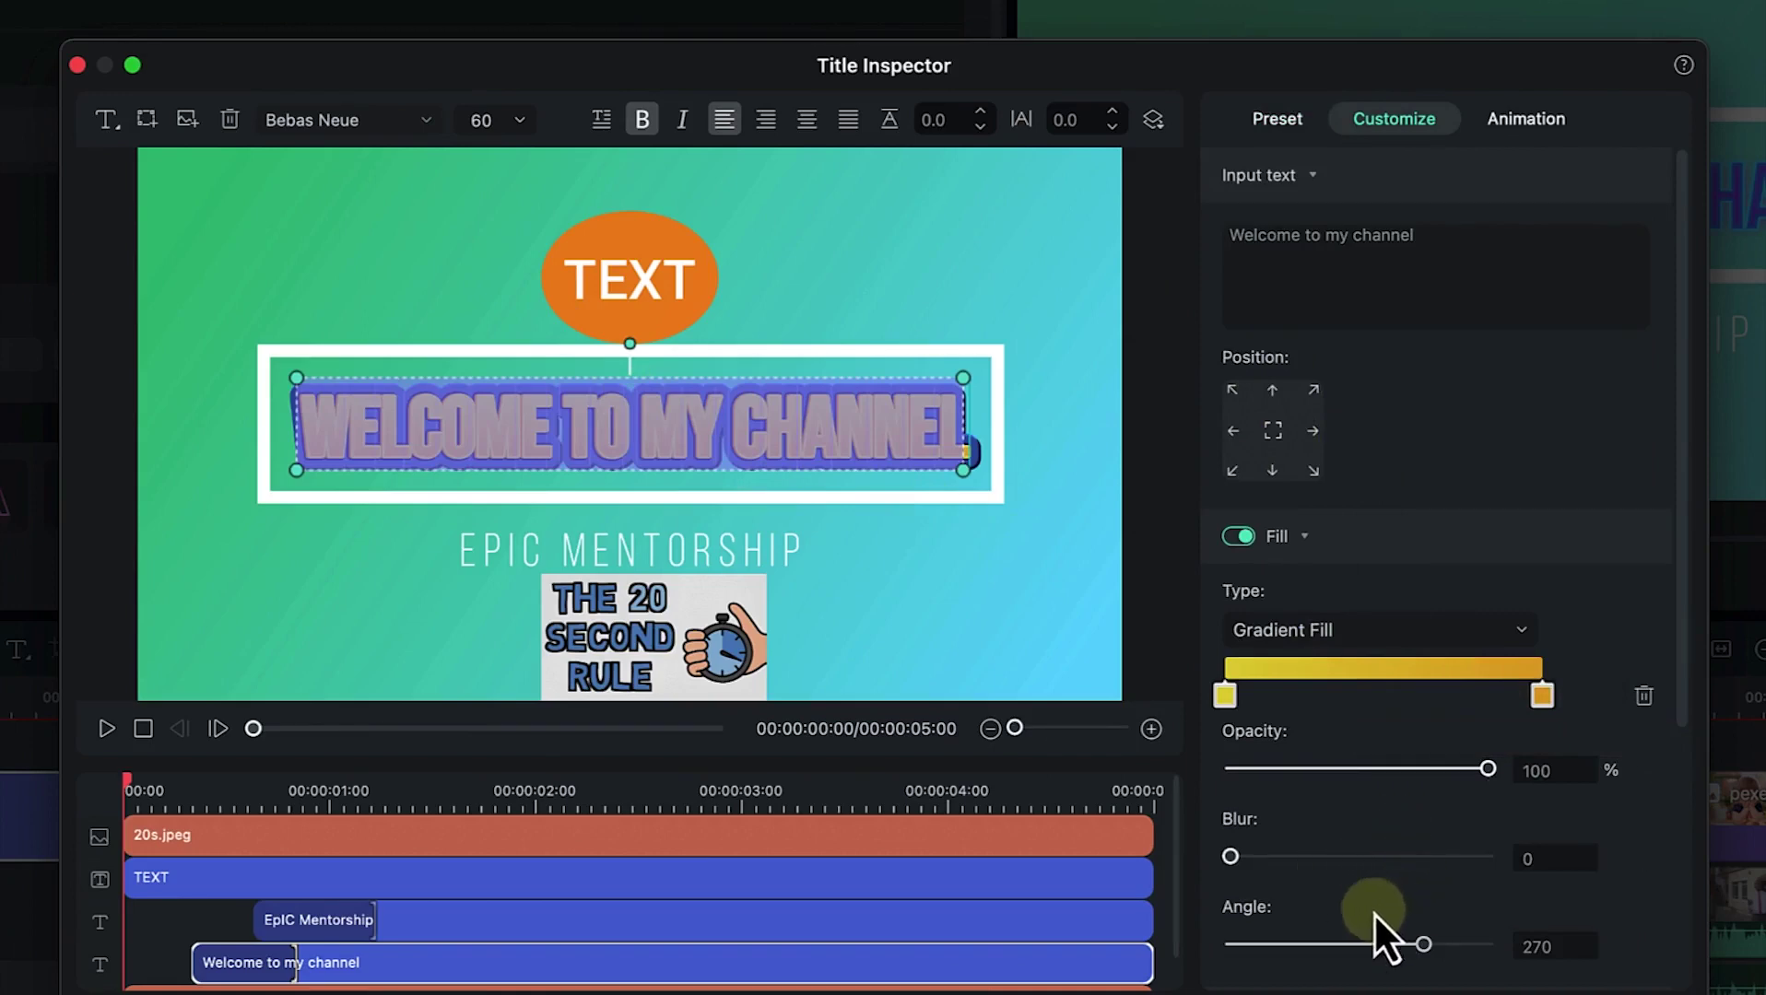
scroll(1567, 728, down, 5)
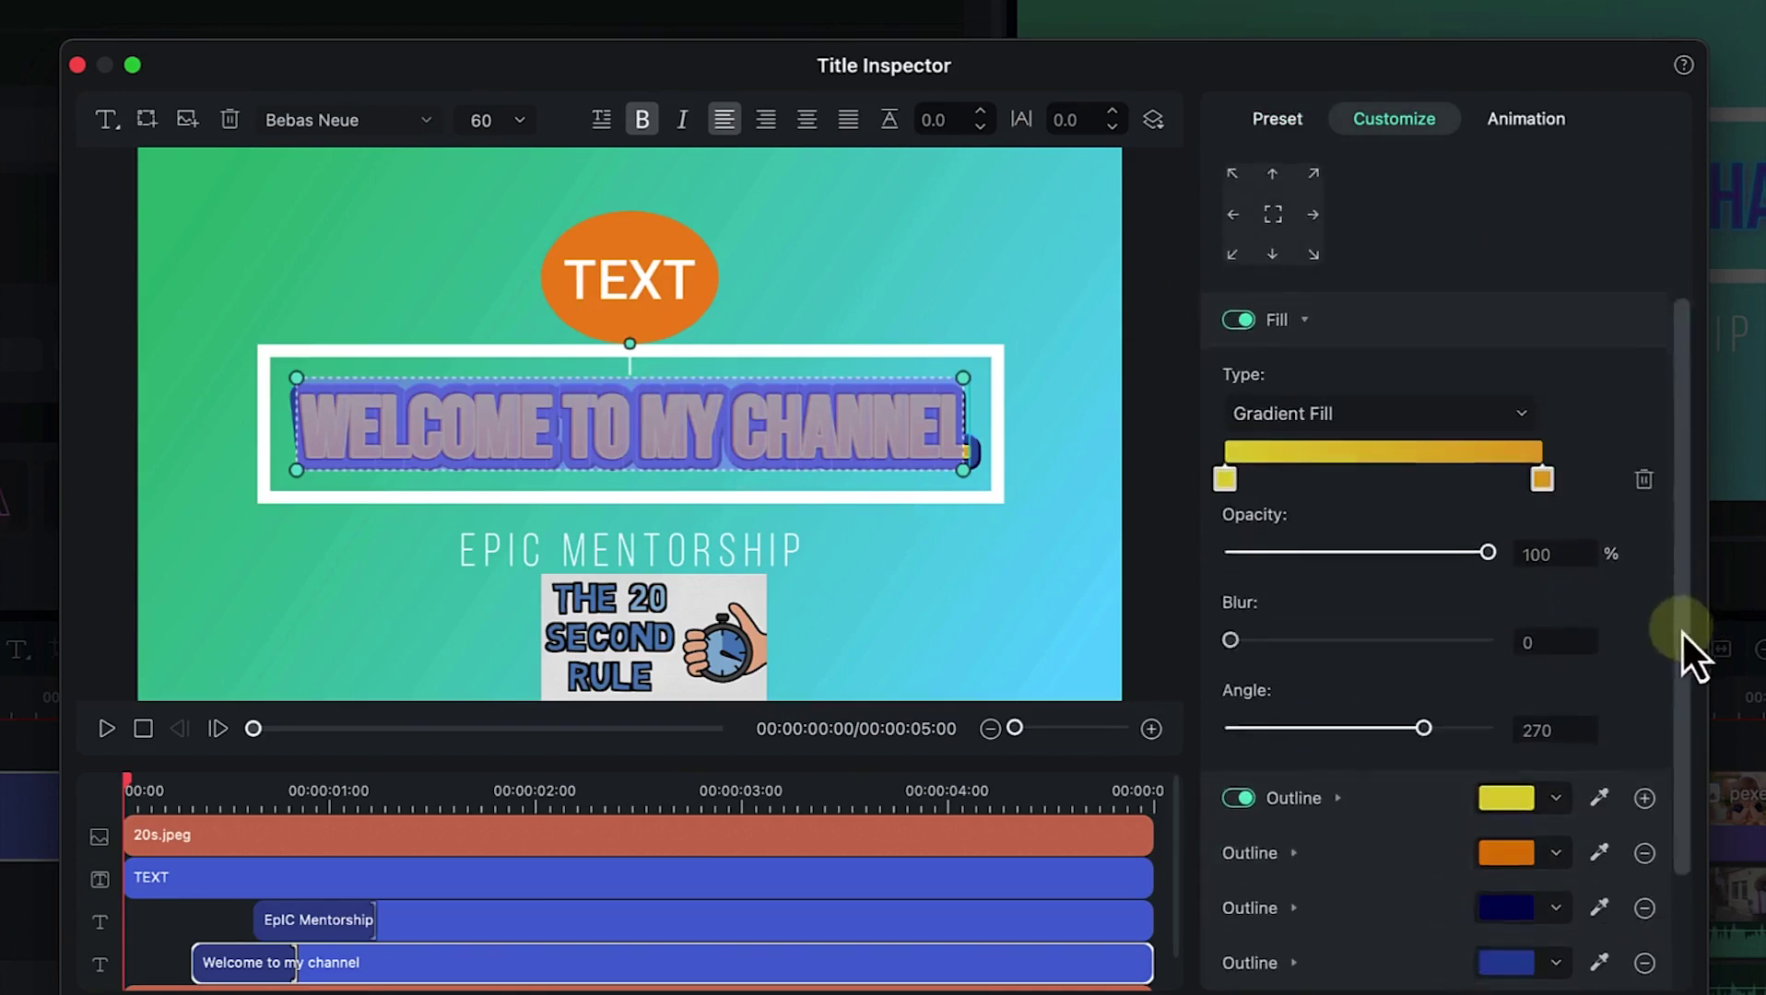
drag(1680, 627, 1686, 739)
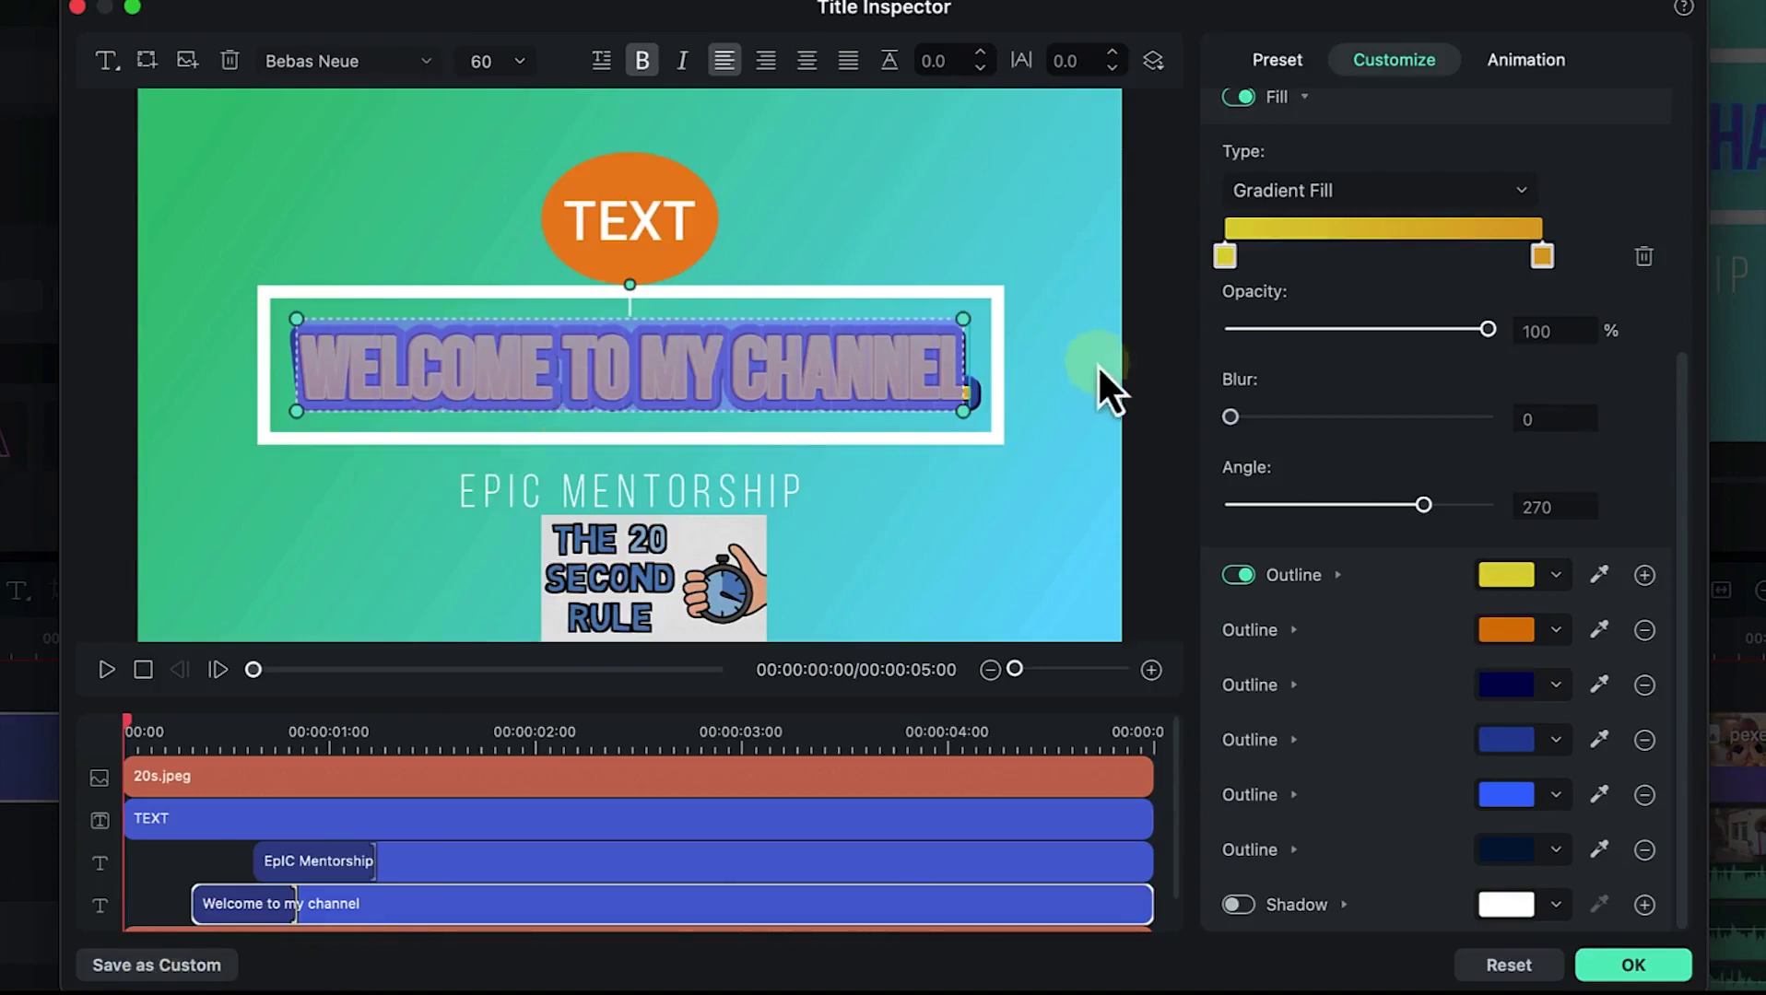
click(170, 968)
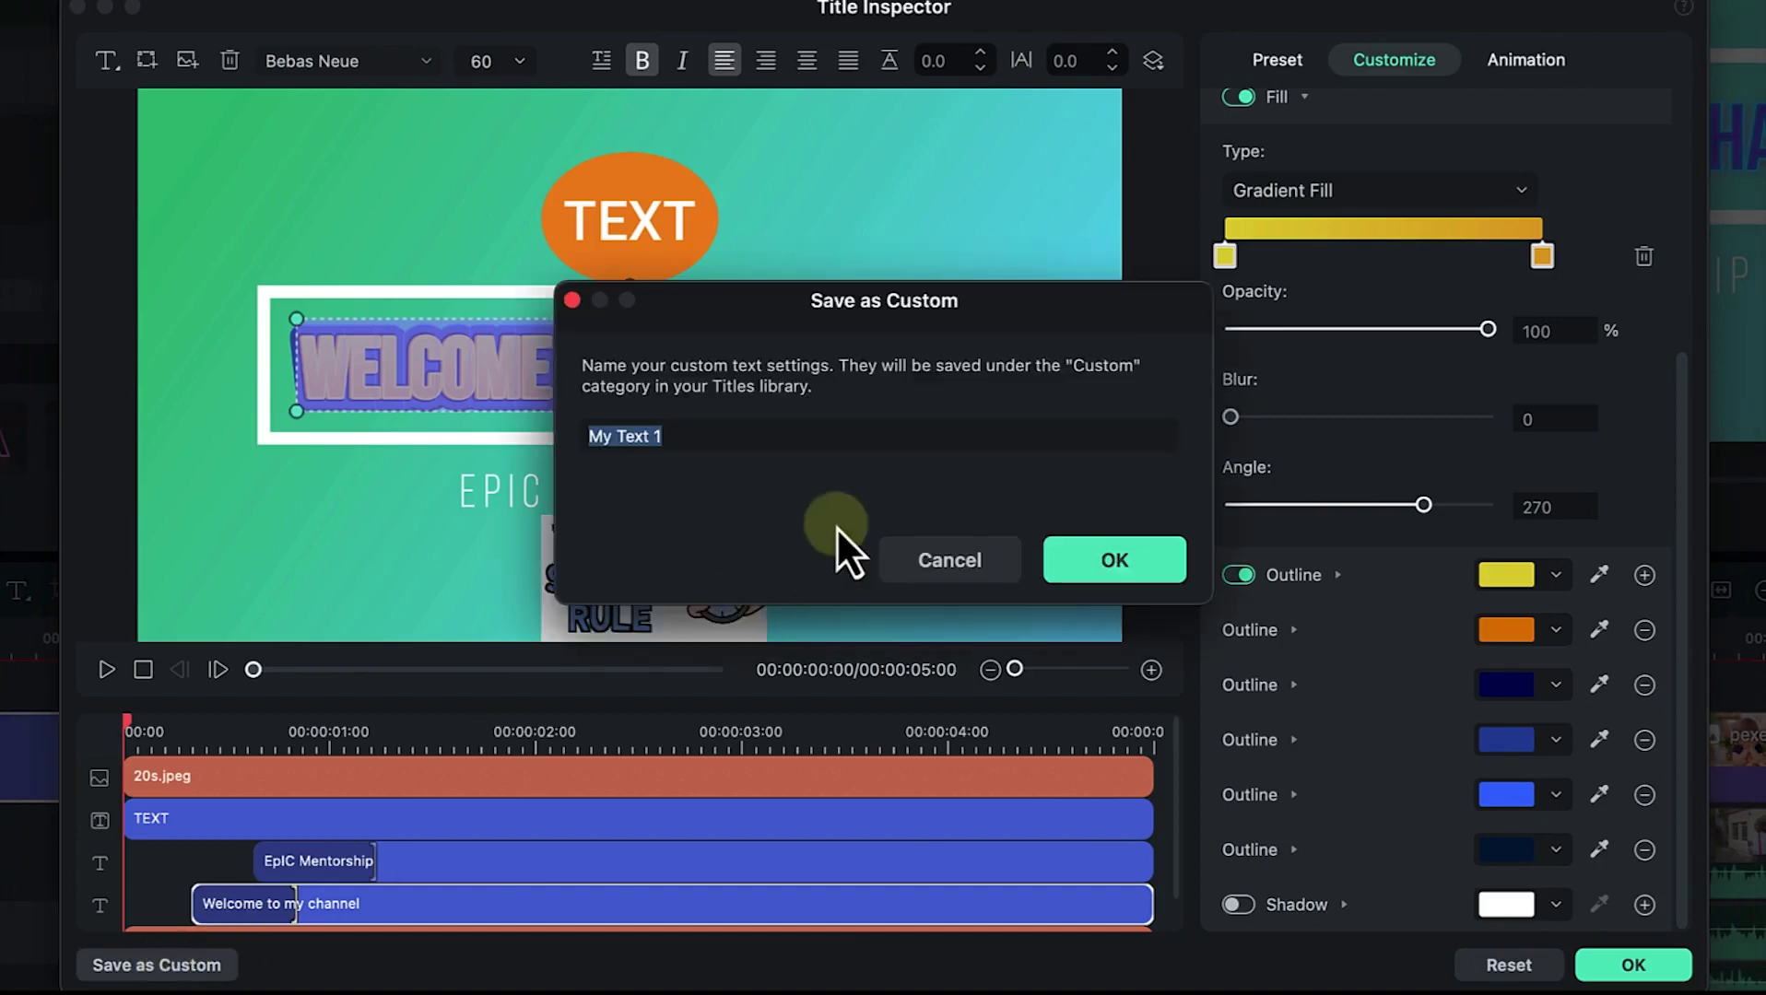
text(My text)
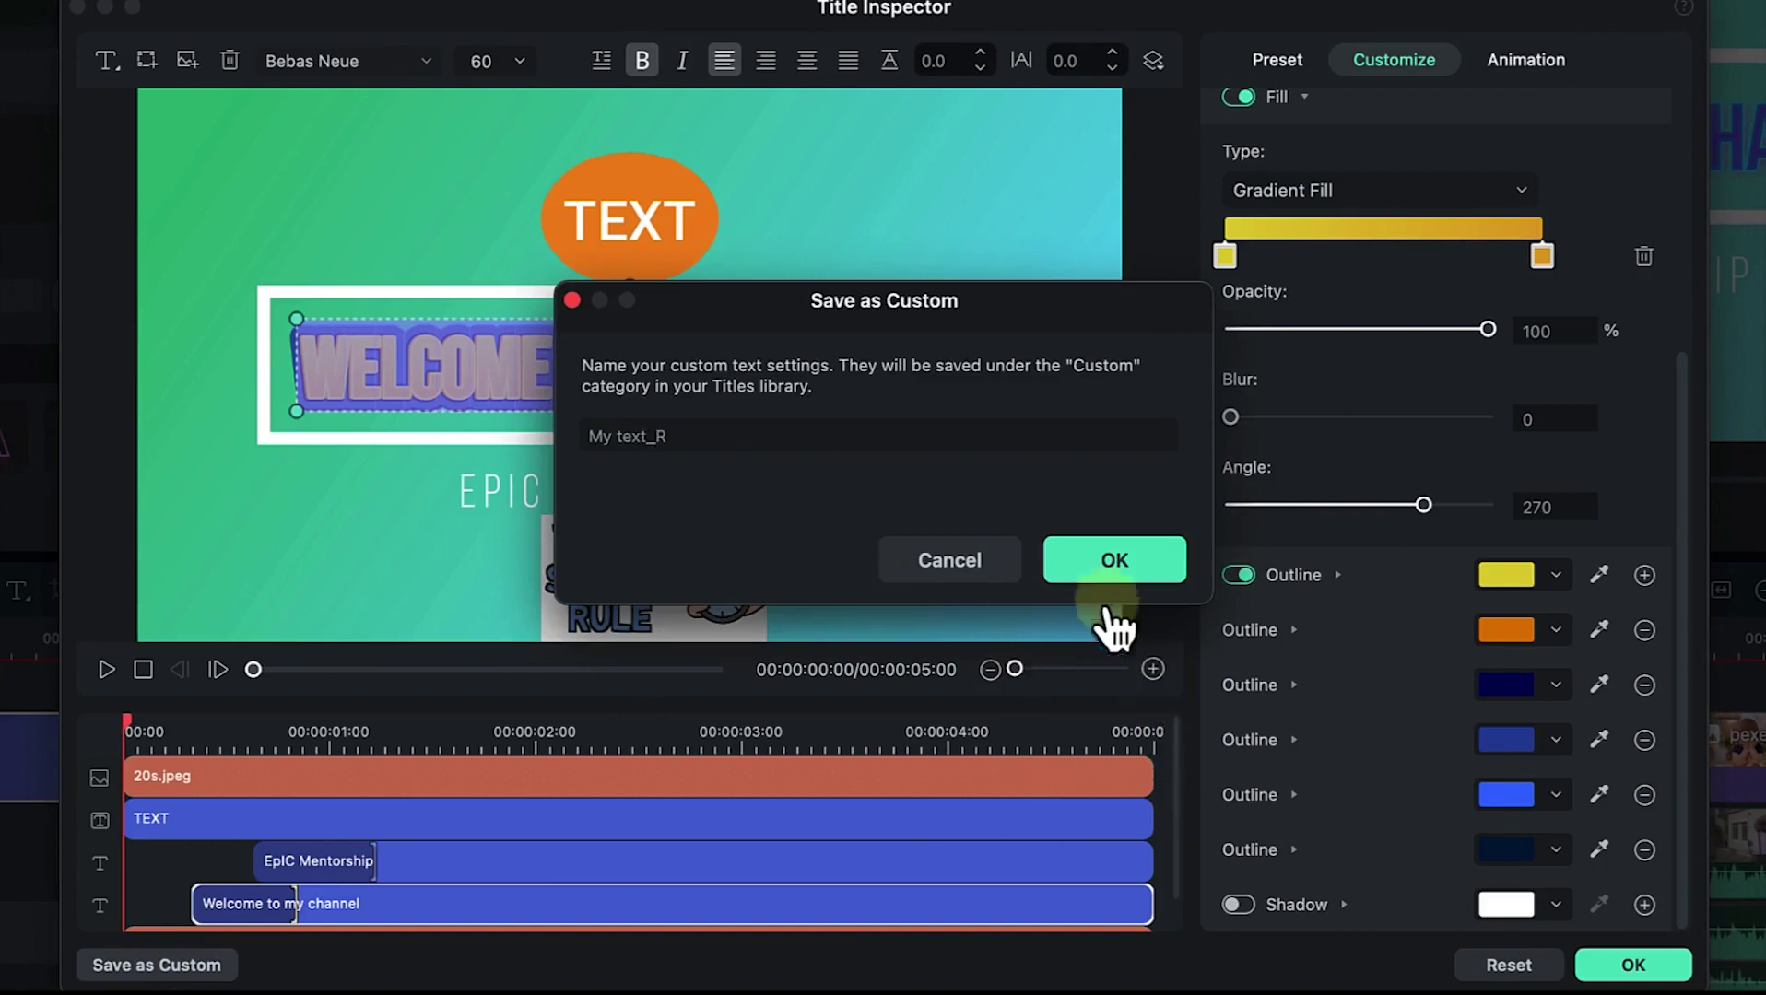
click(1097, 577)
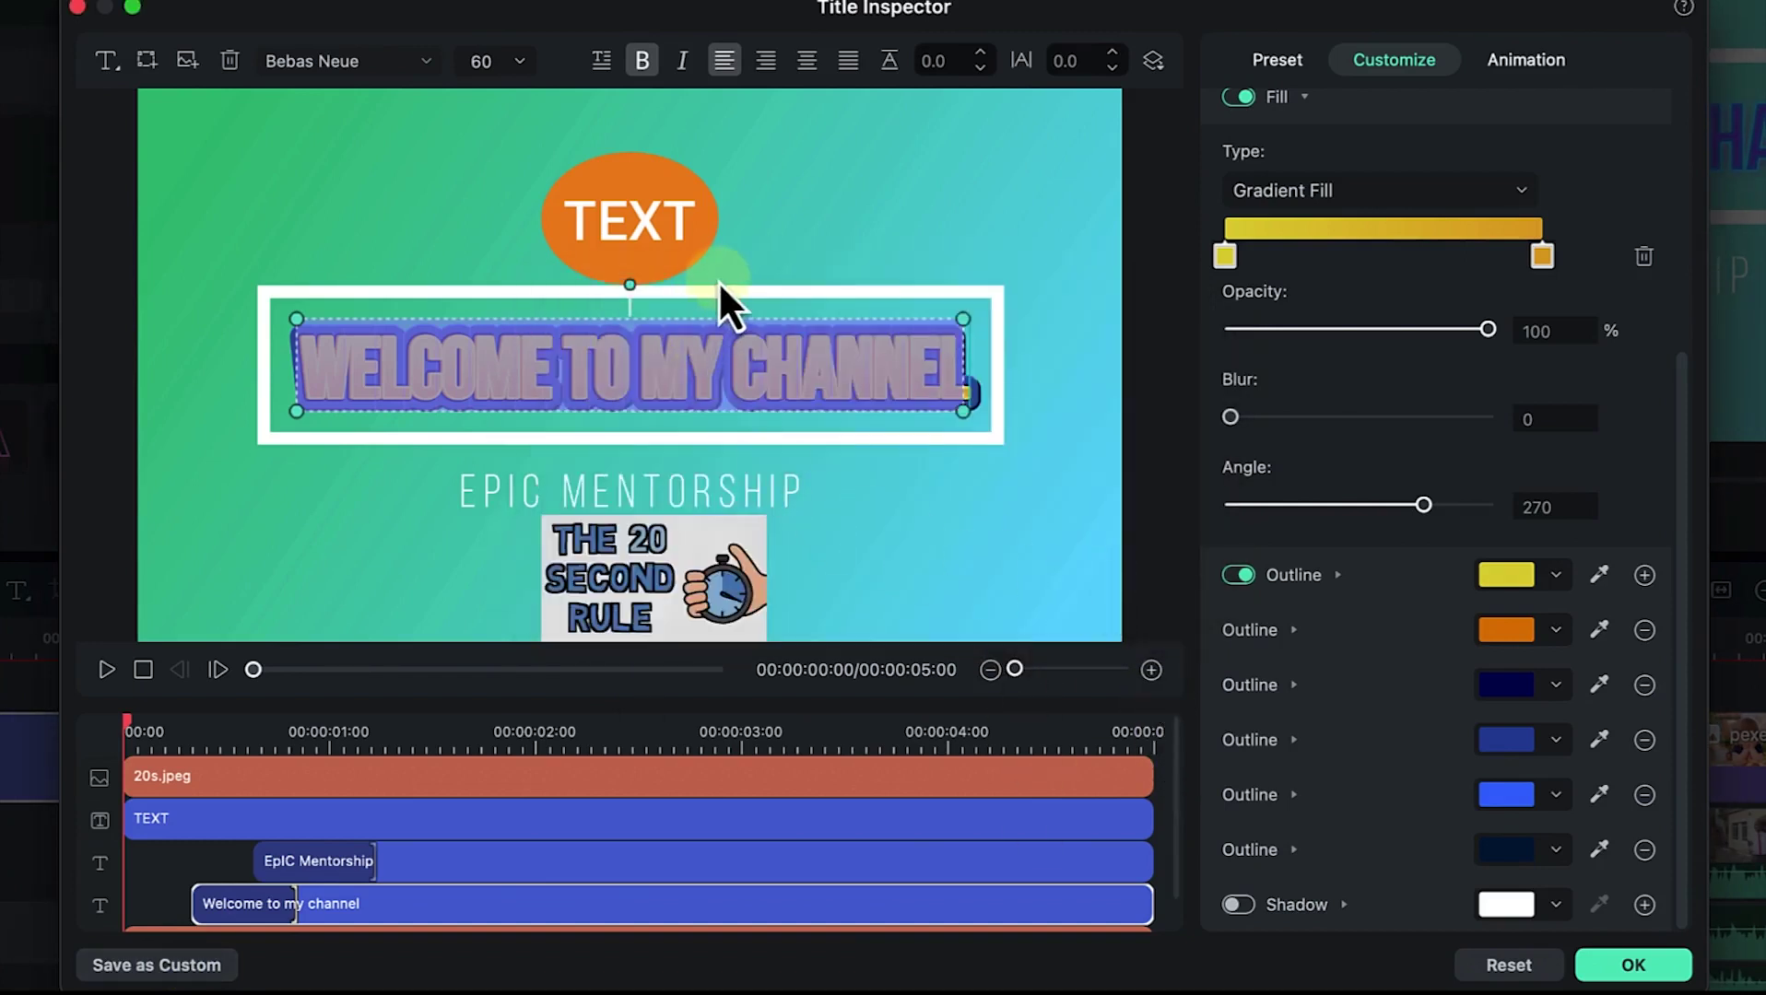
Apply the Radom animation to the "Welcome to my channel" text and confirm the title edits.
click(534, 226)
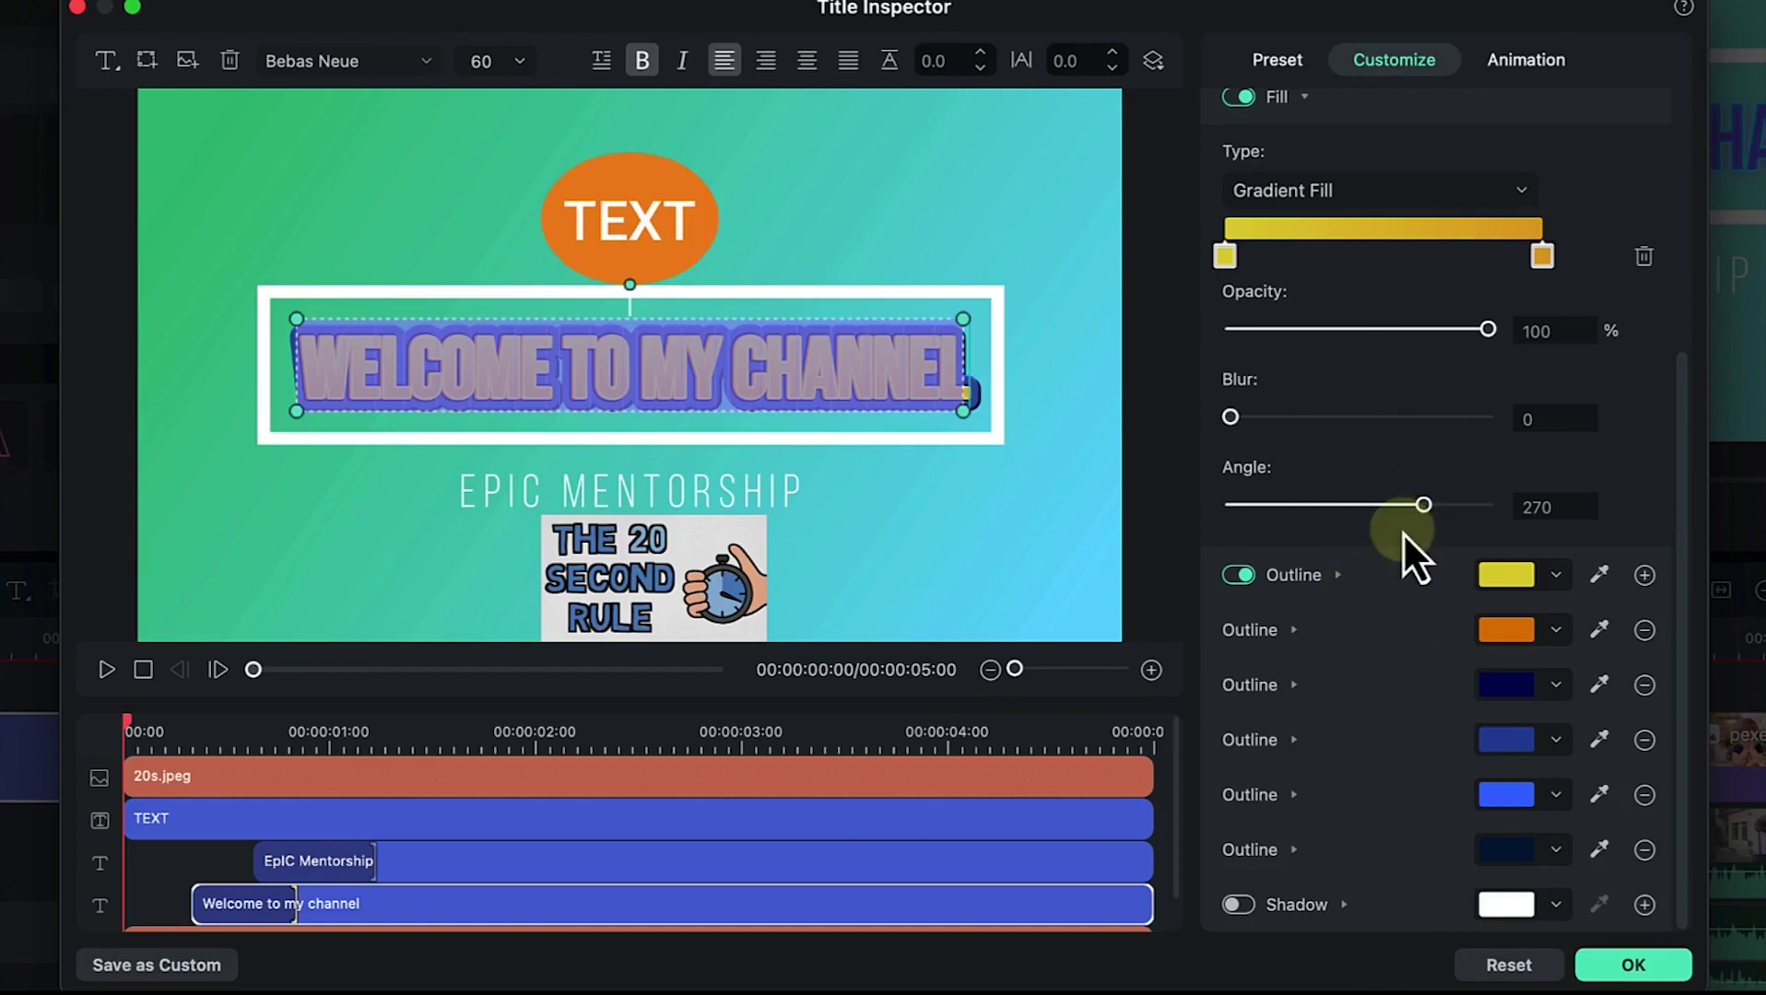
click(1518, 58)
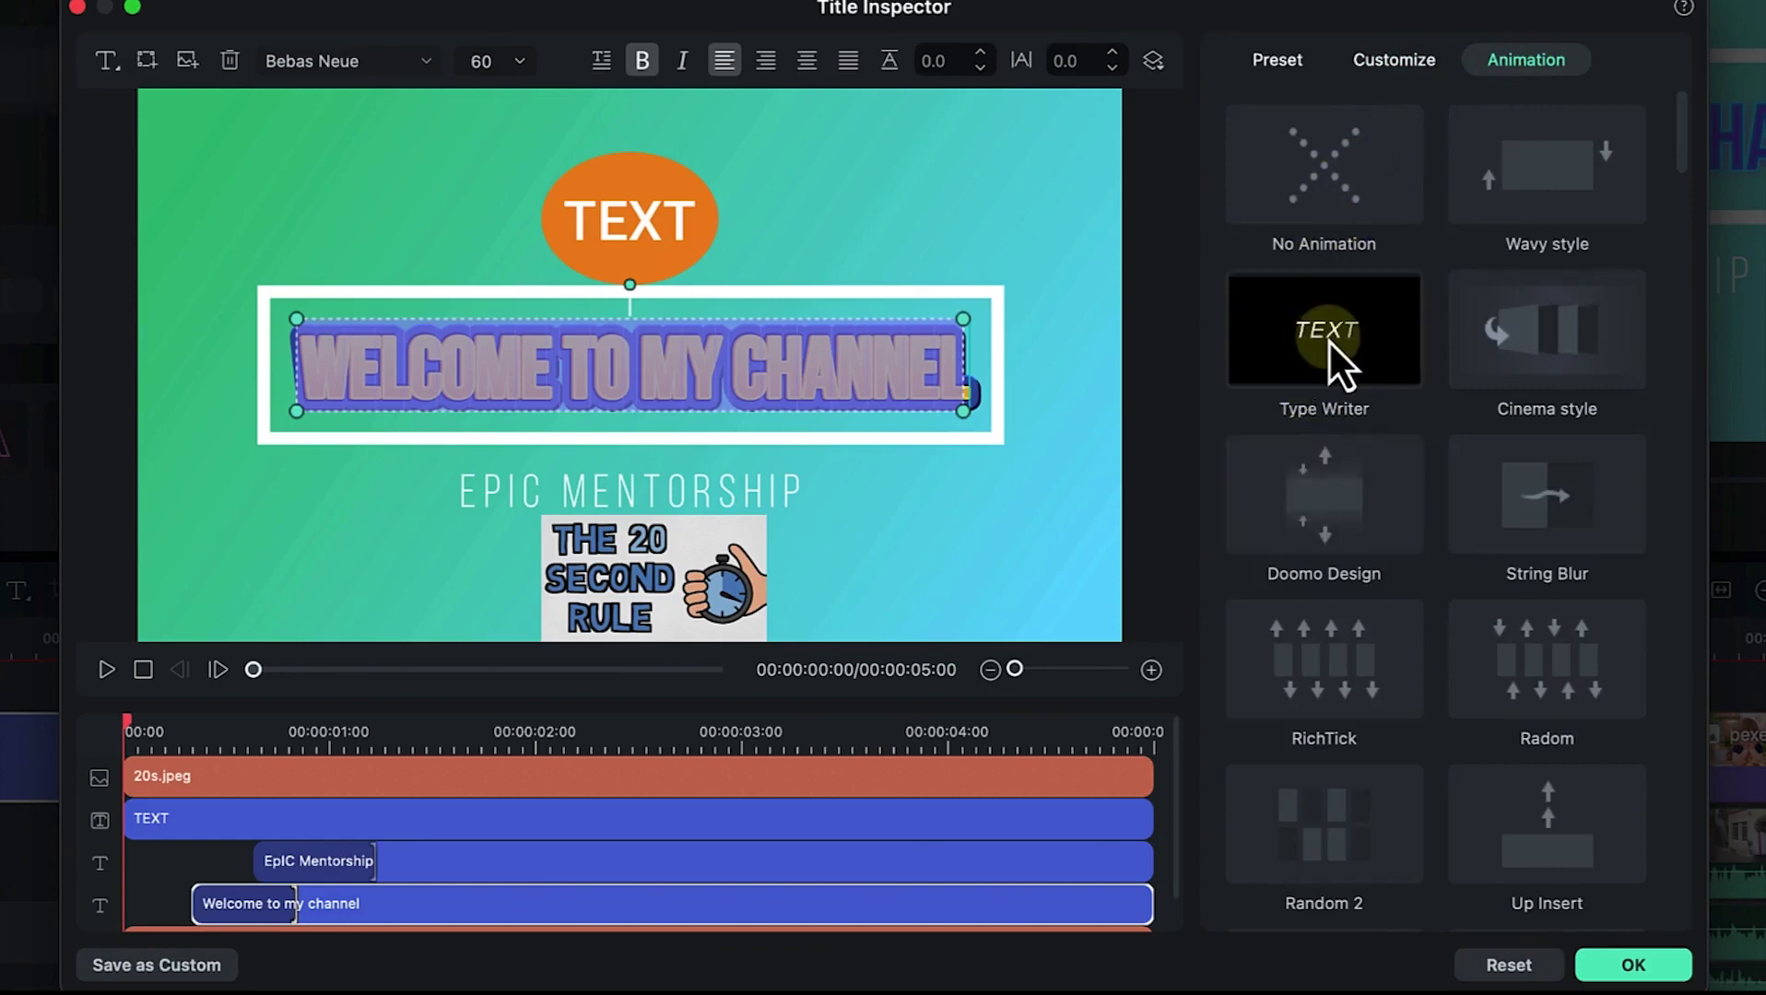
click(1563, 183)
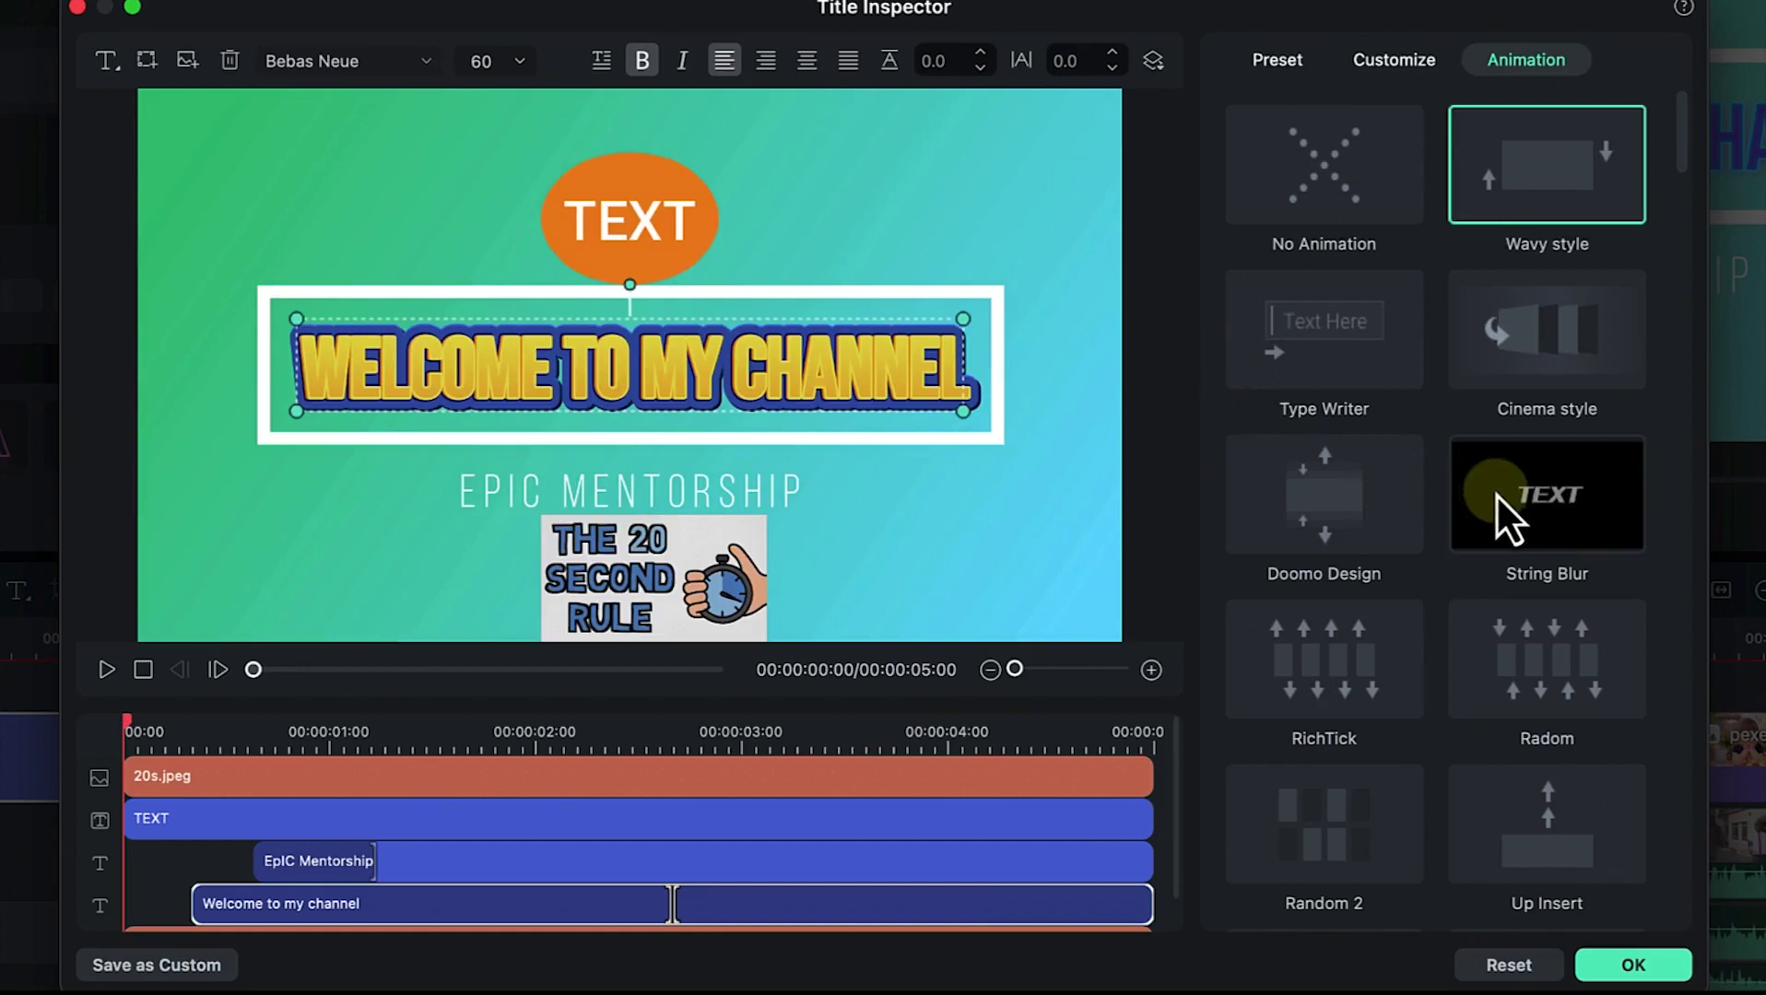
click(1559, 670)
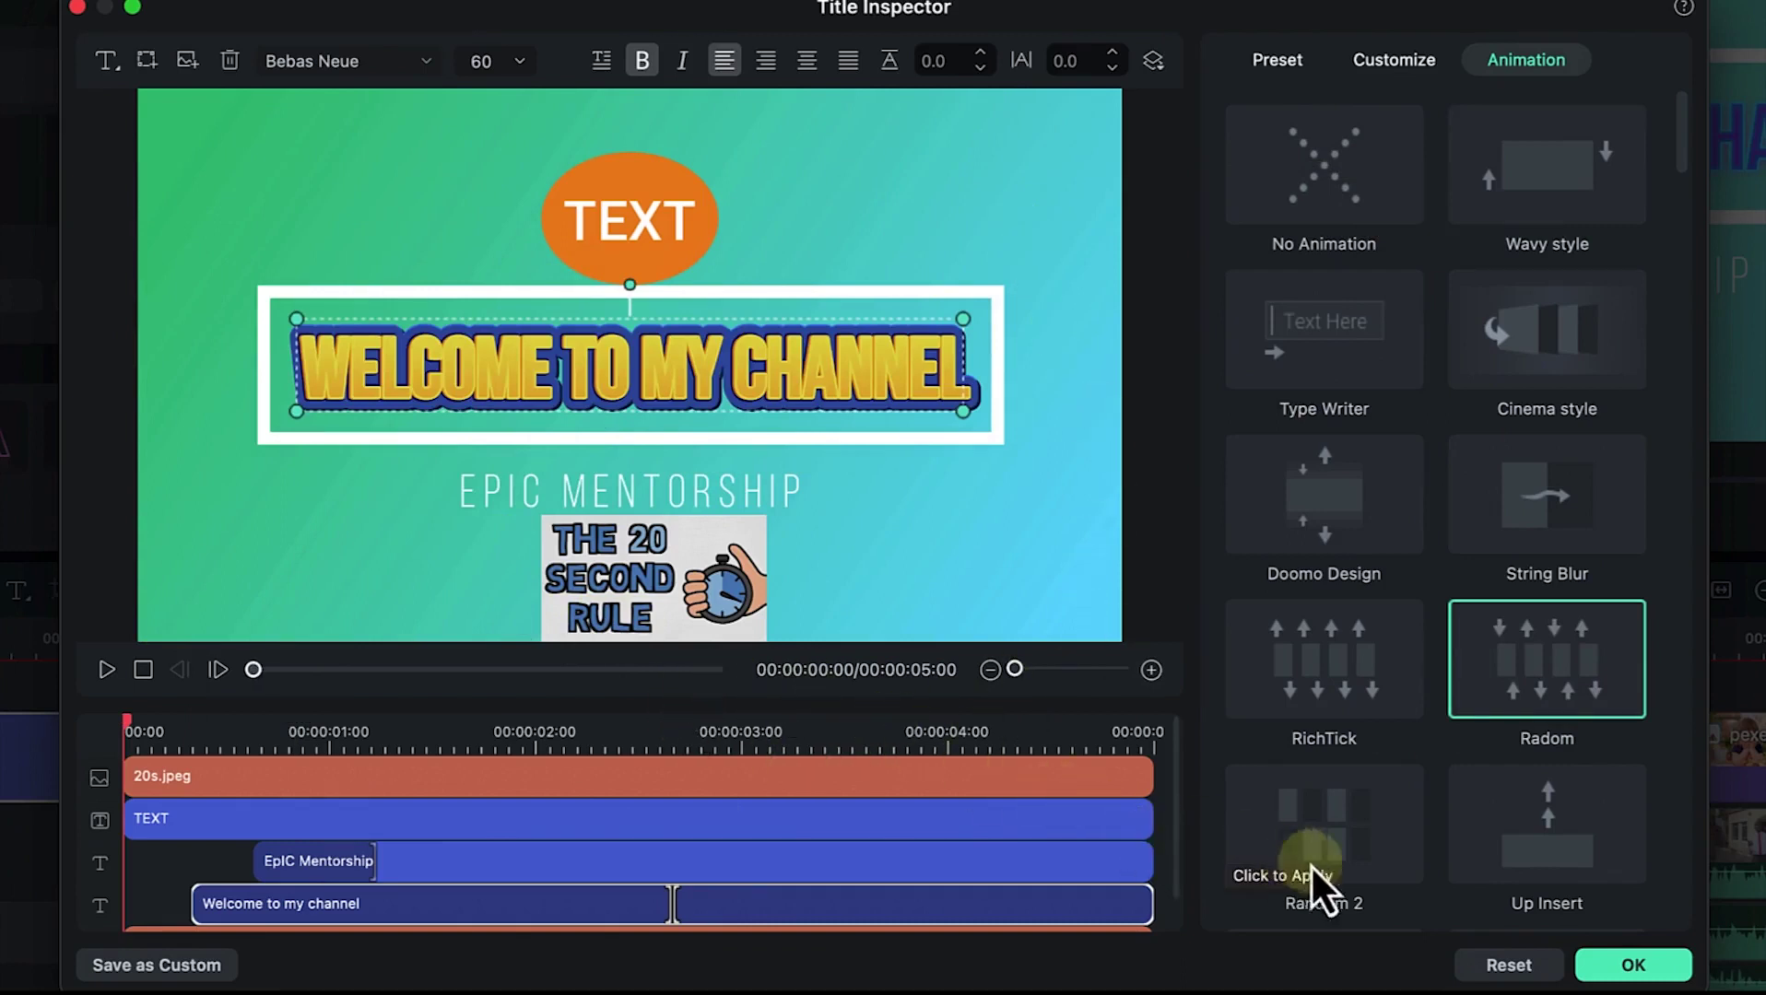
click(1632, 968)
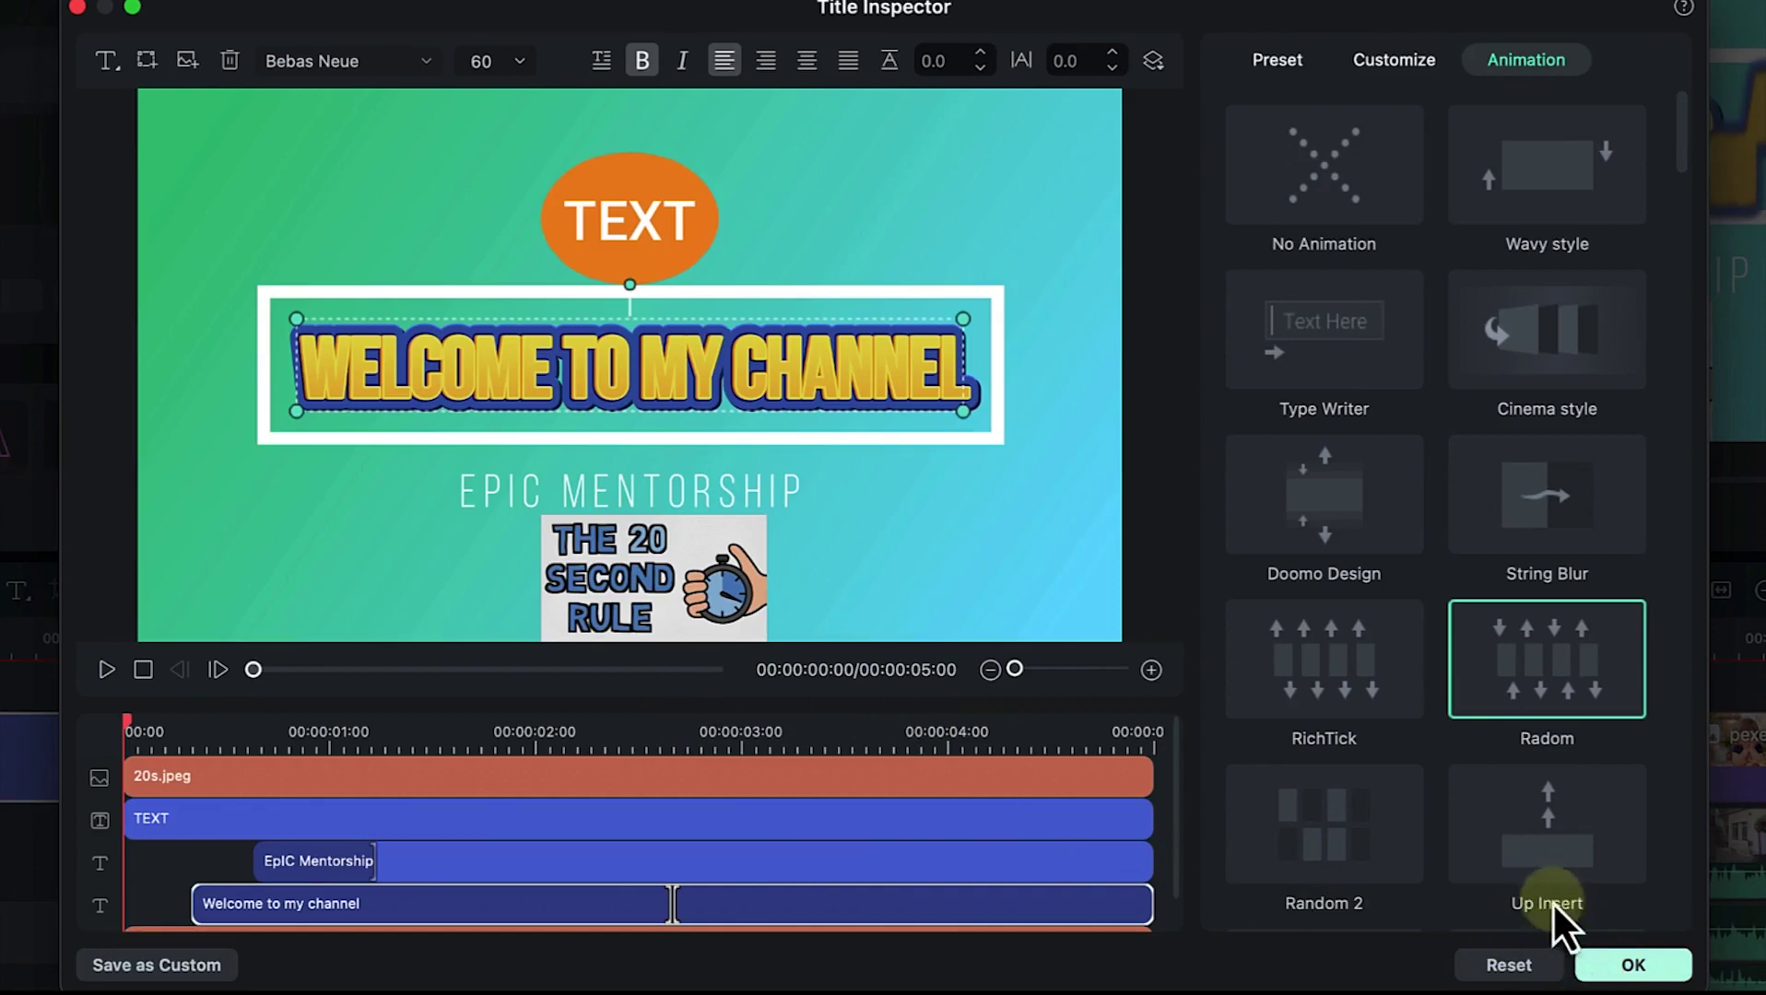
click(1627, 965)
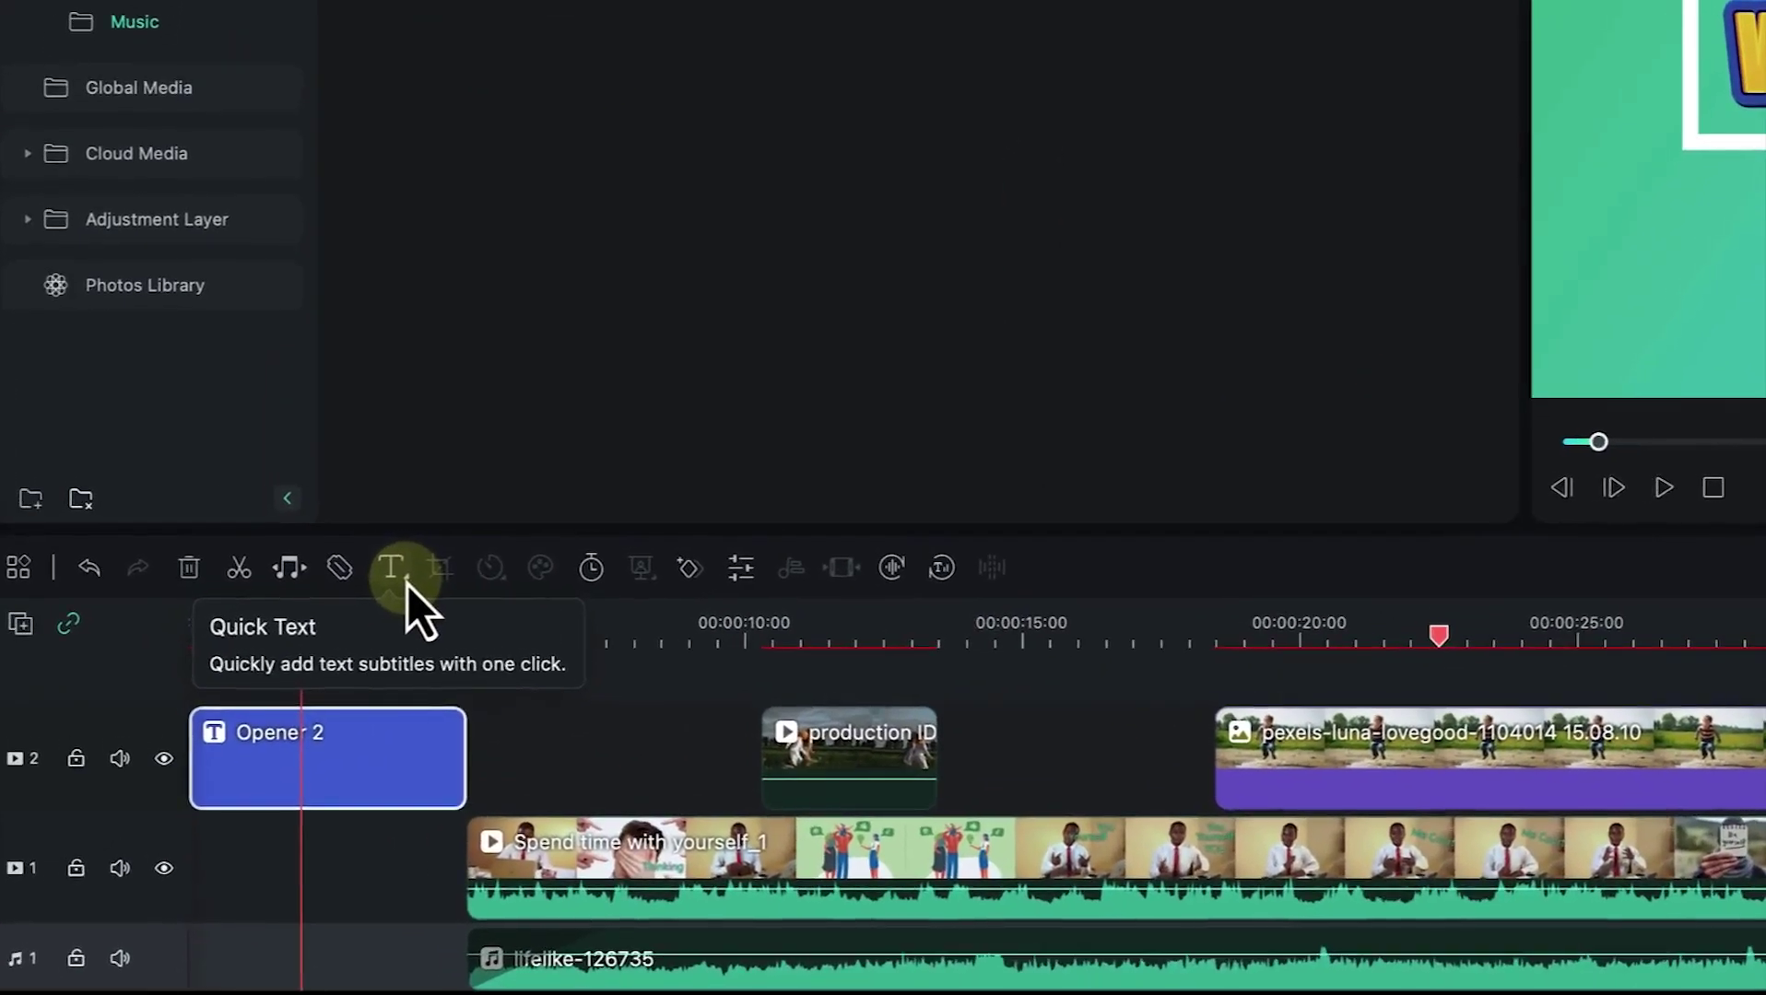
click(408, 585)
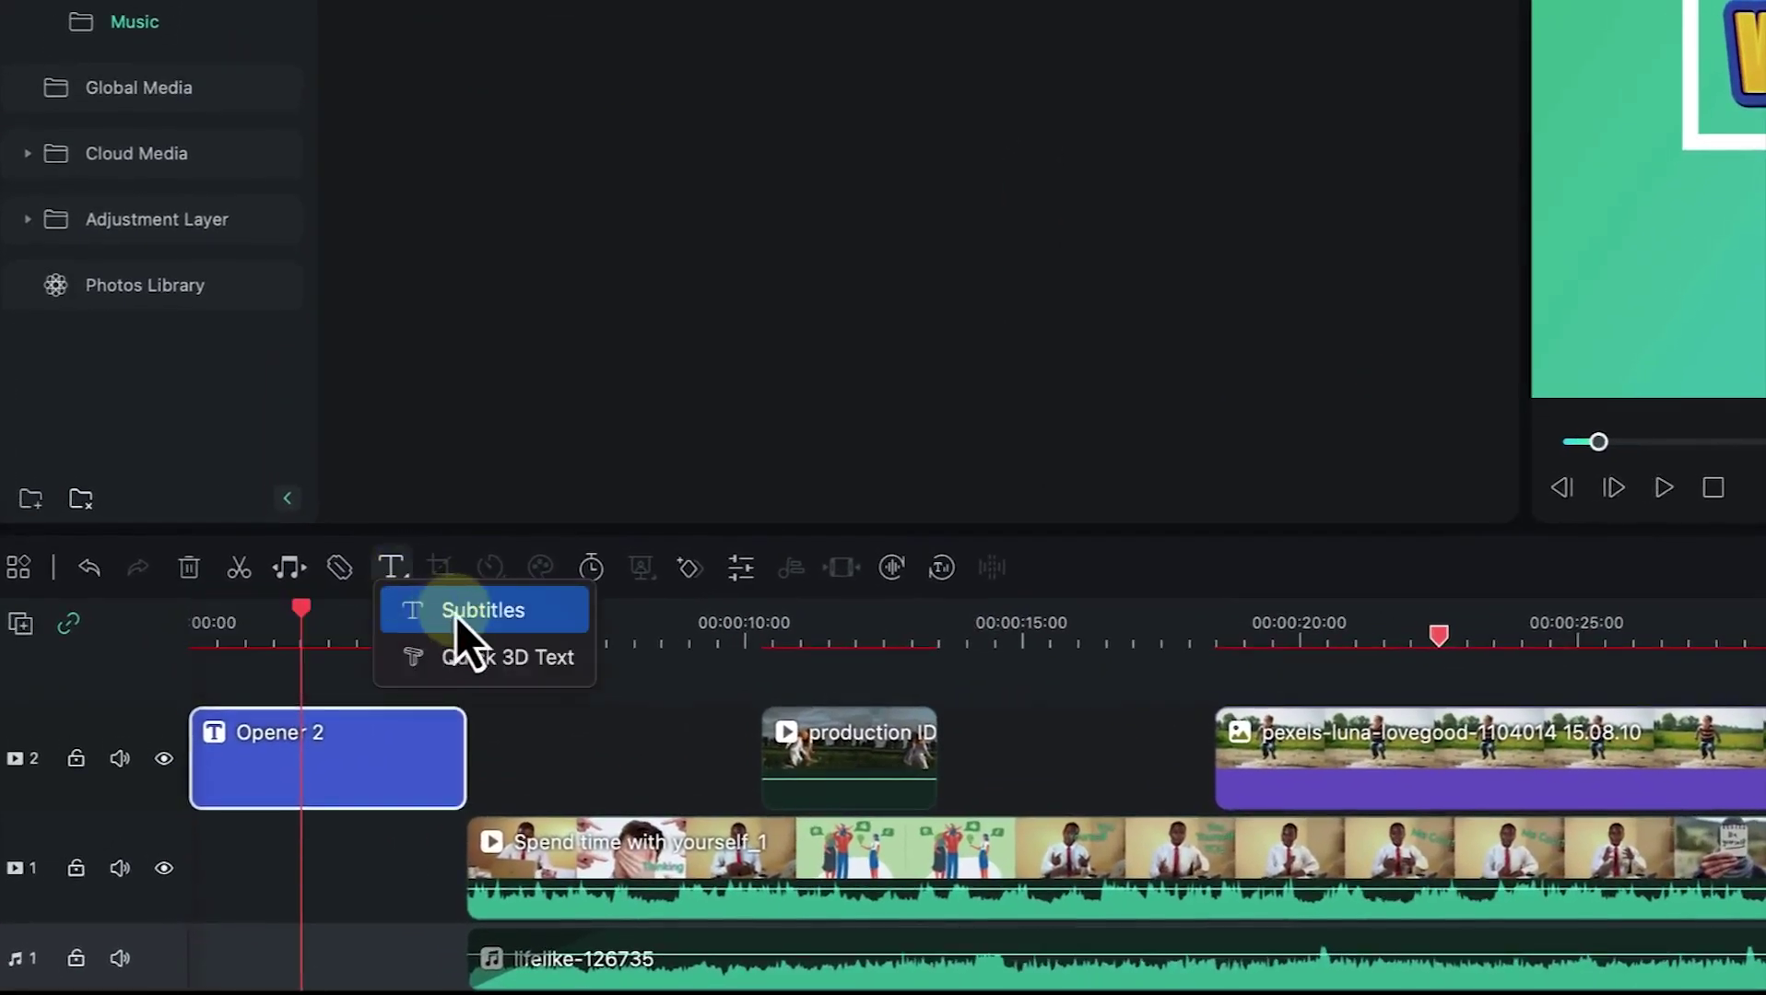
click(472, 666)
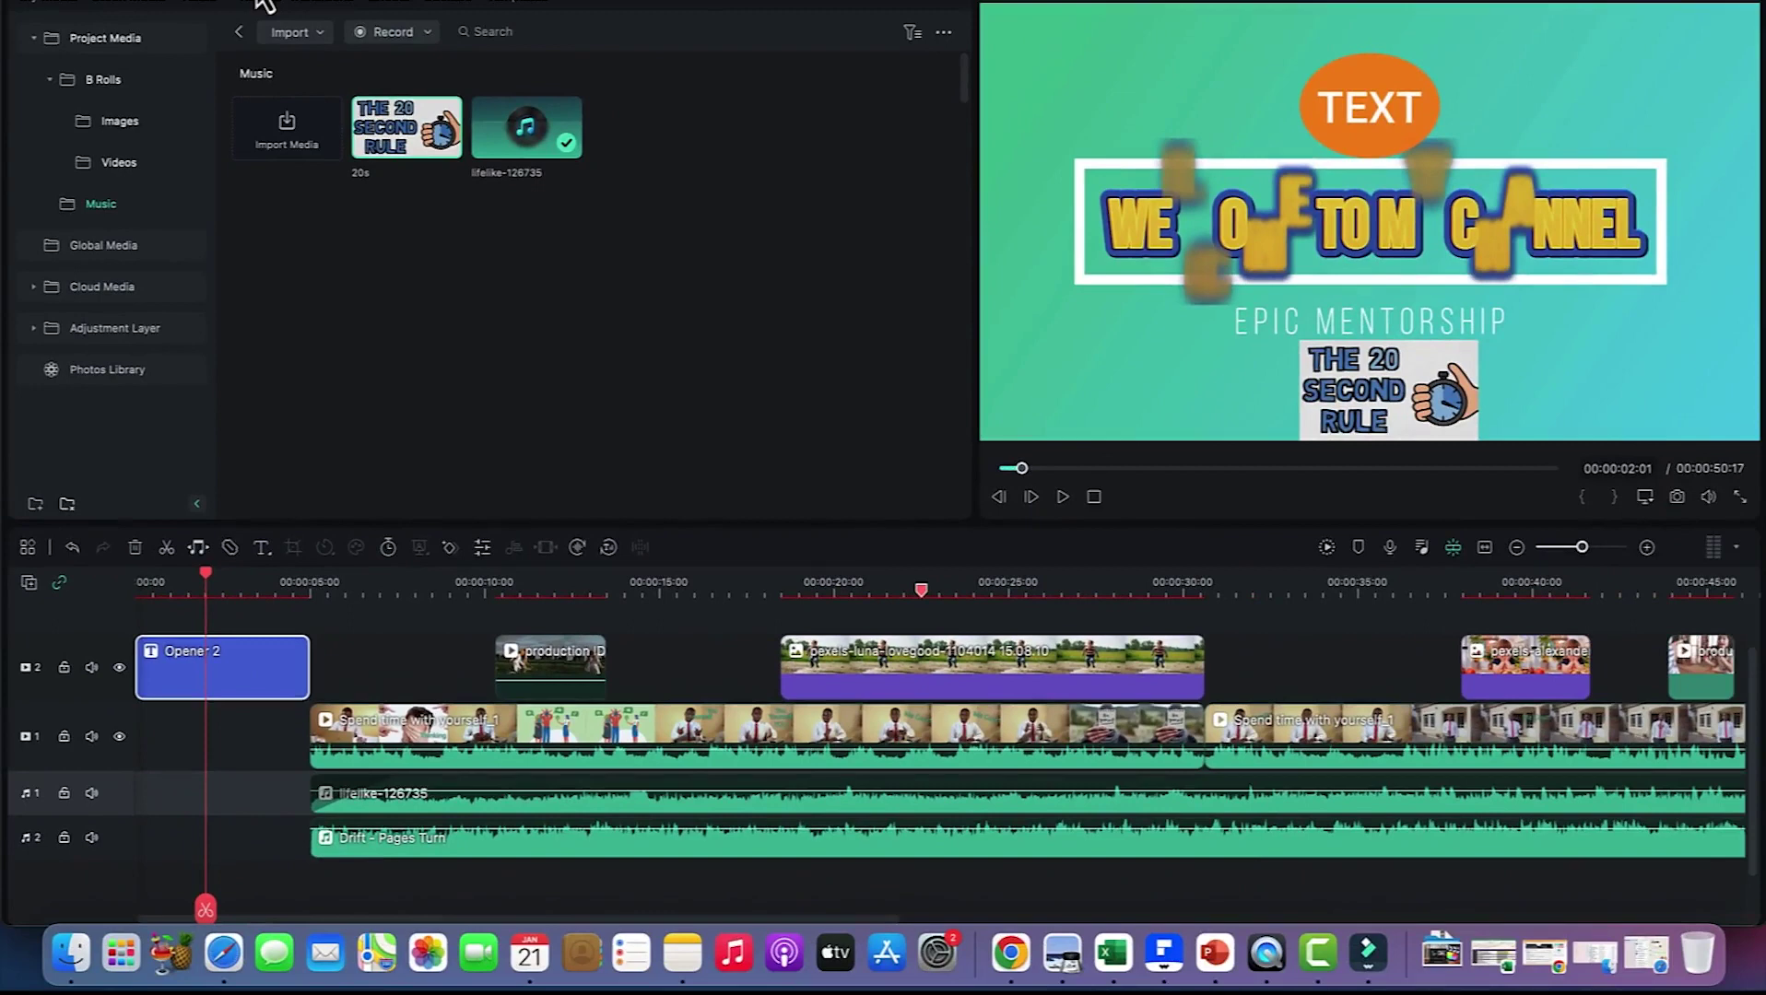
Browse the title templates in the Custom, Openers, Titles, Lower 3rds, Subtitles, End Credits and New Concept categories.
click(264, 4)
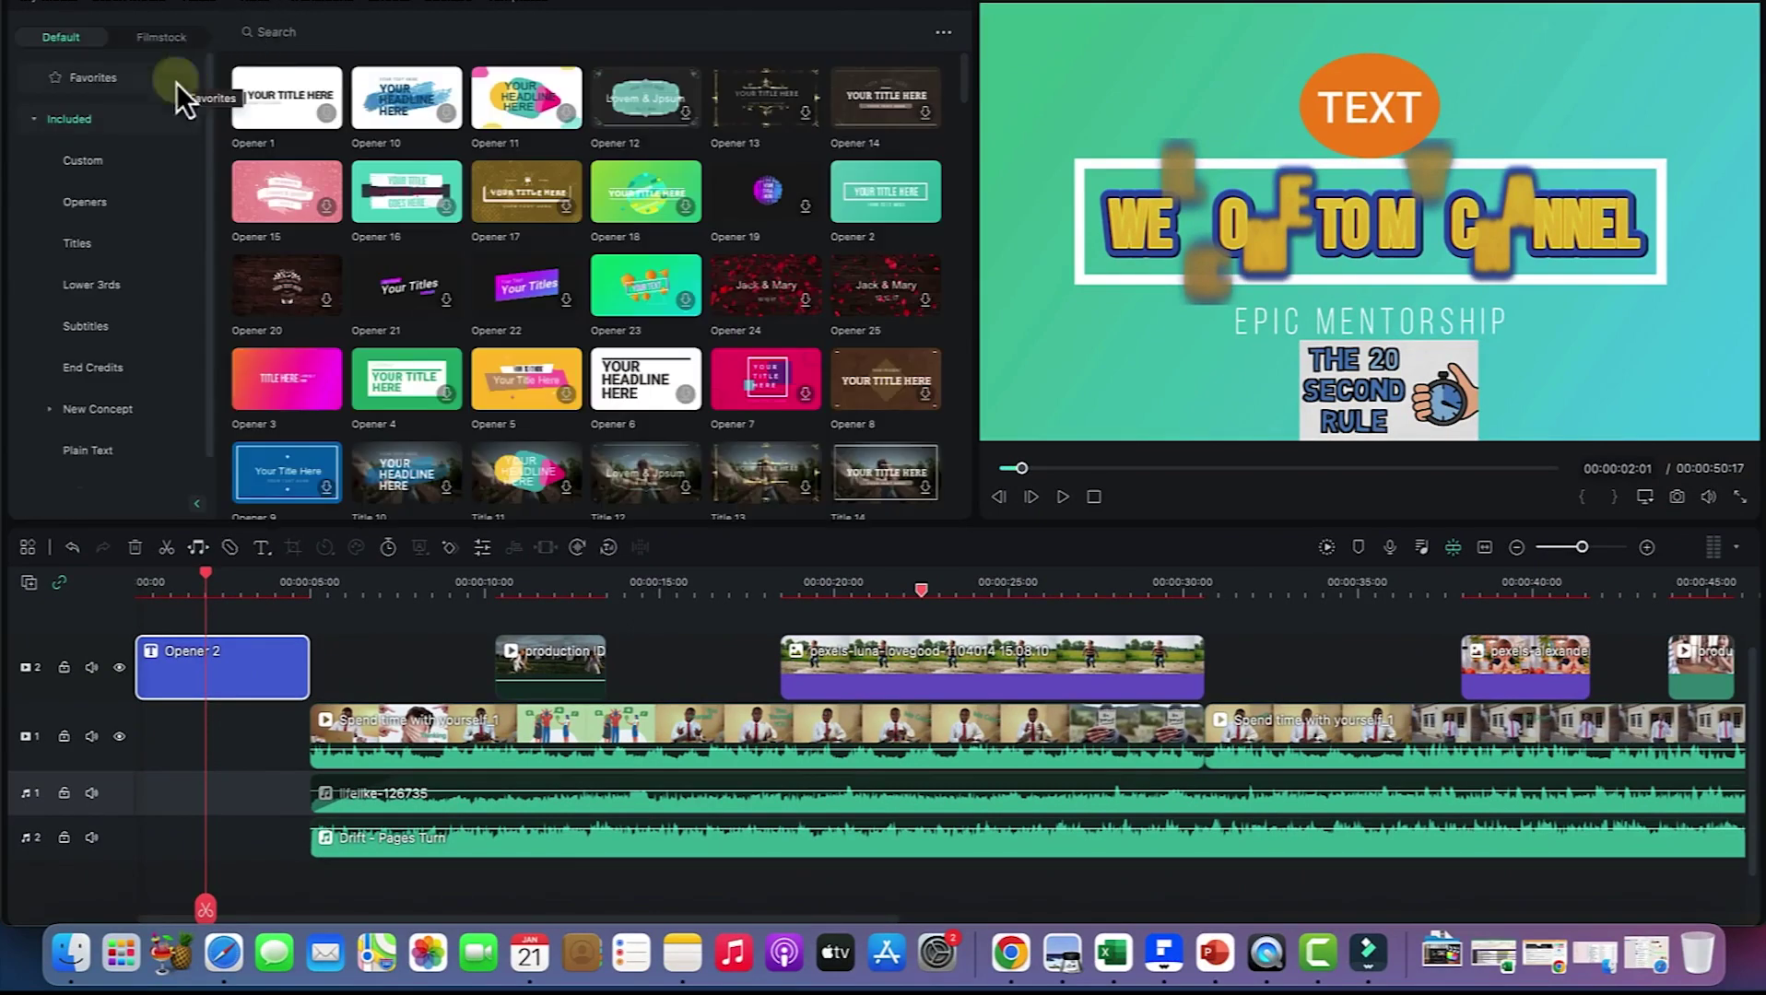
click(81, 160)
click(92, 219)
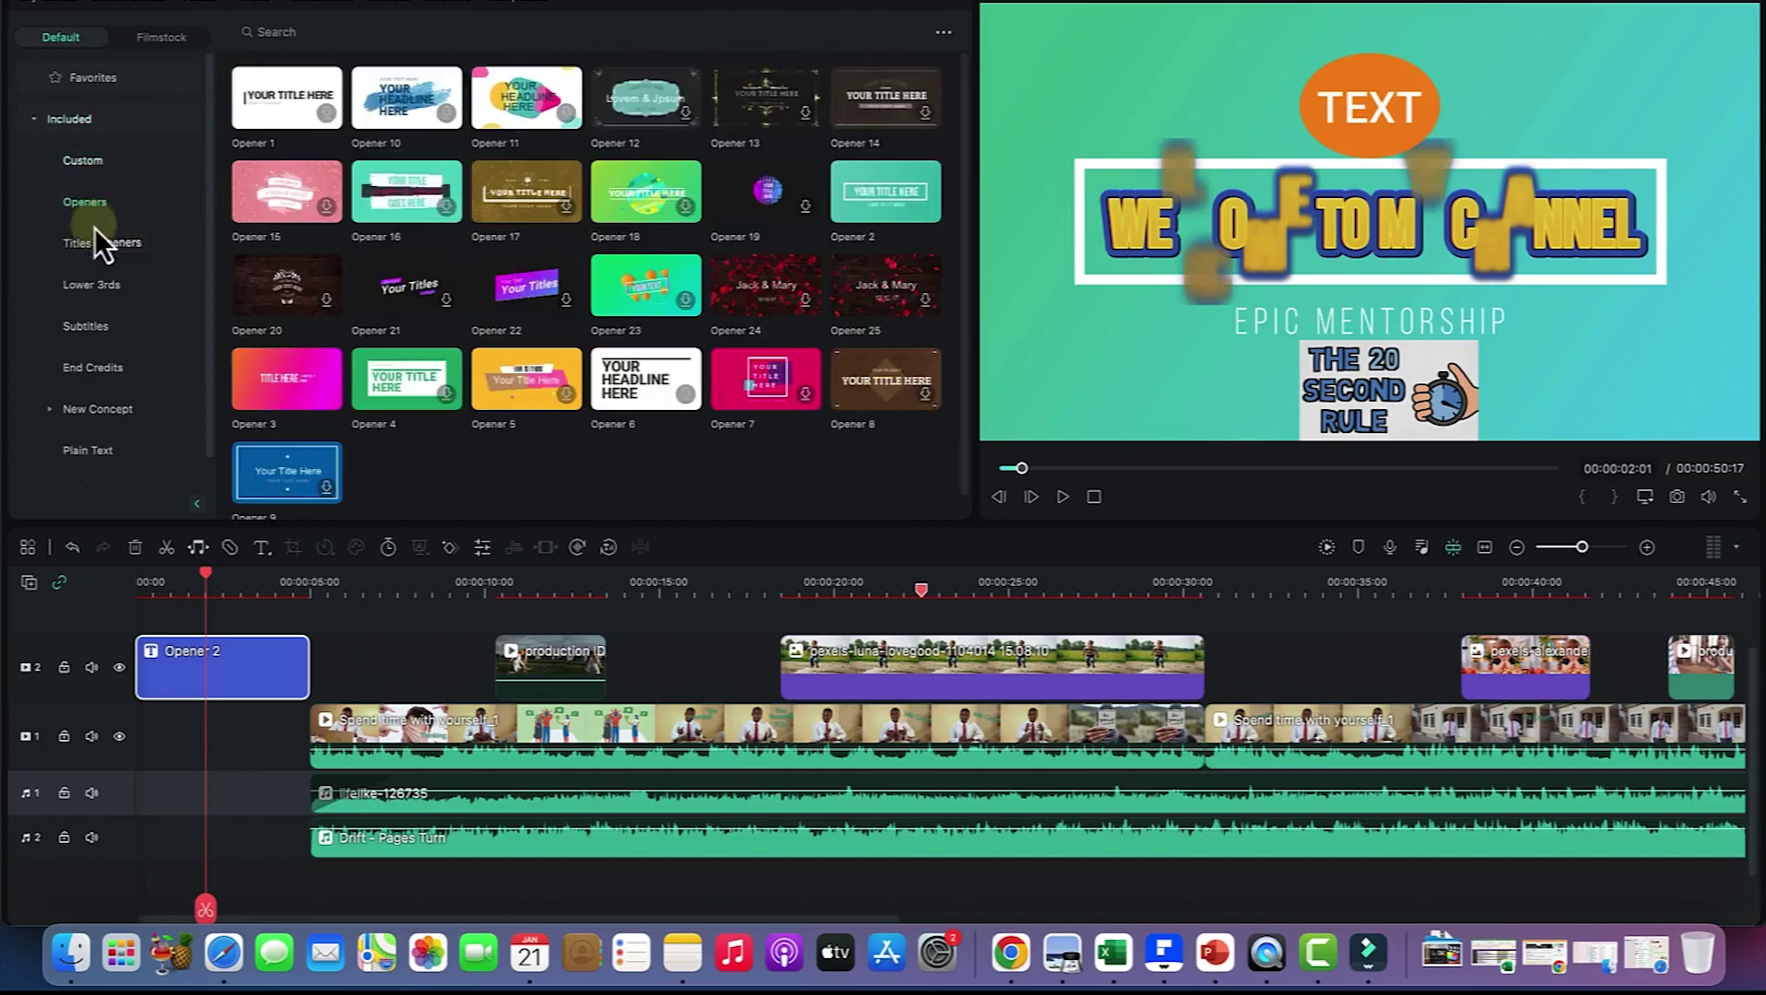
click(88, 250)
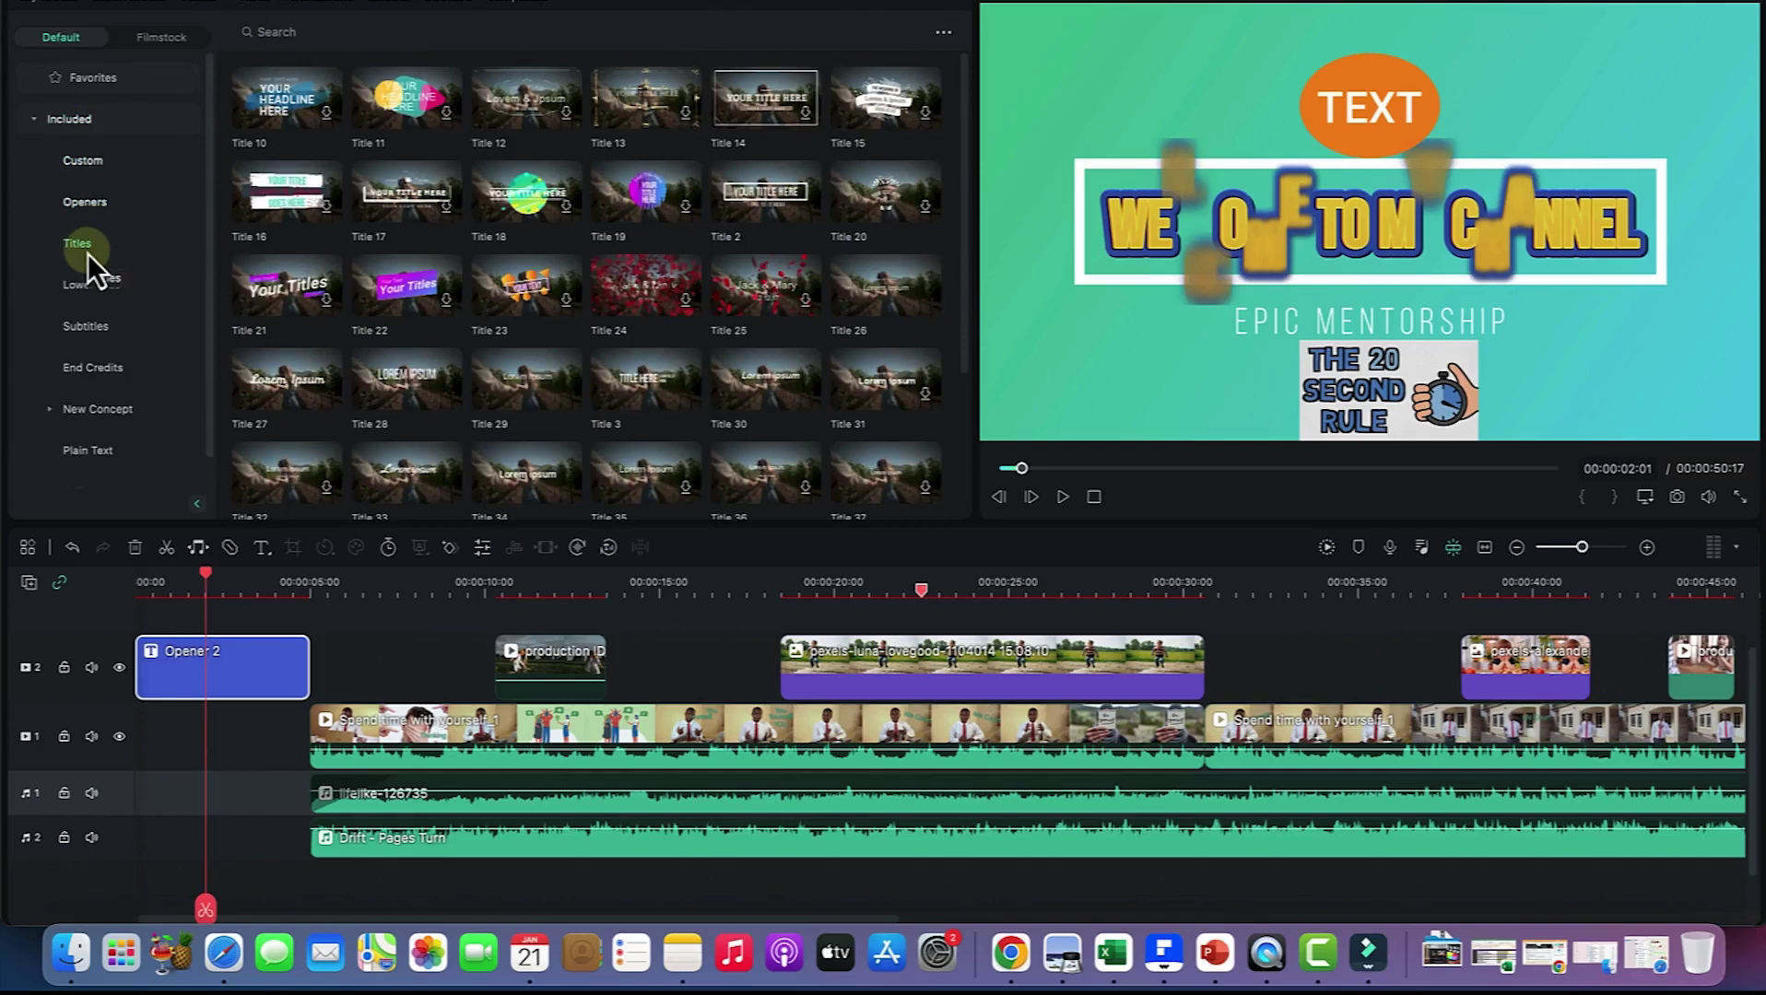
scroll(380, 358, down, 4)
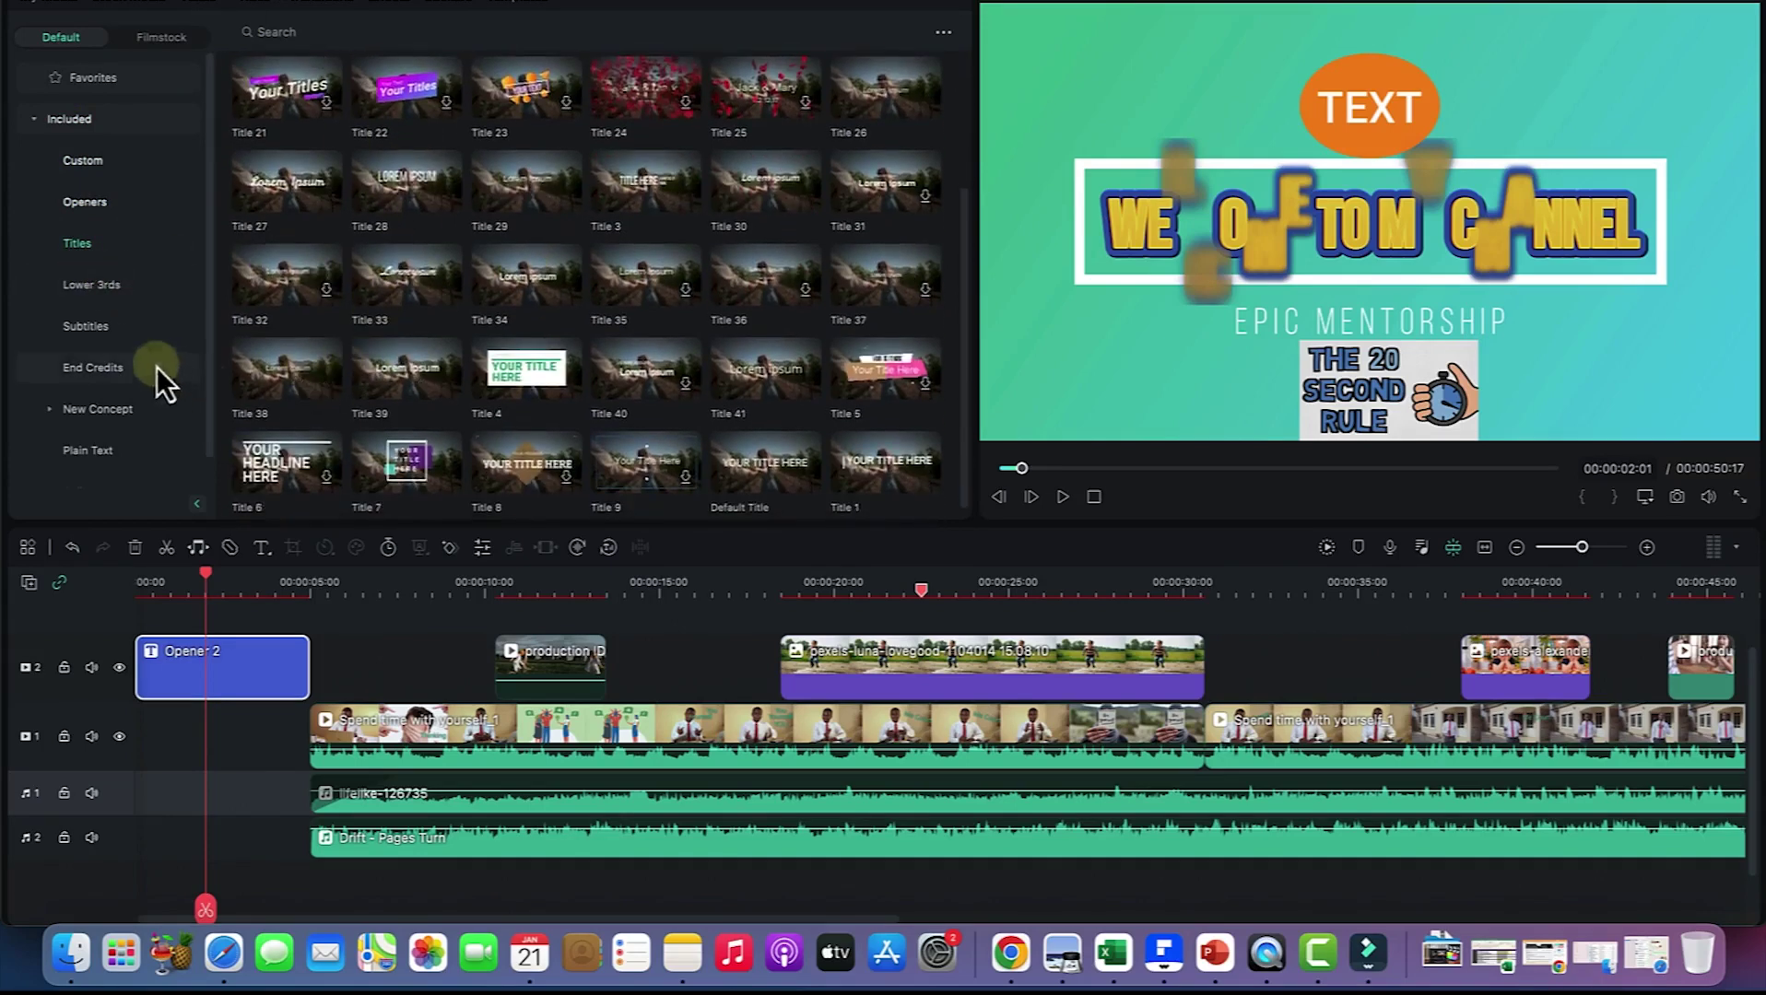
click(101, 282)
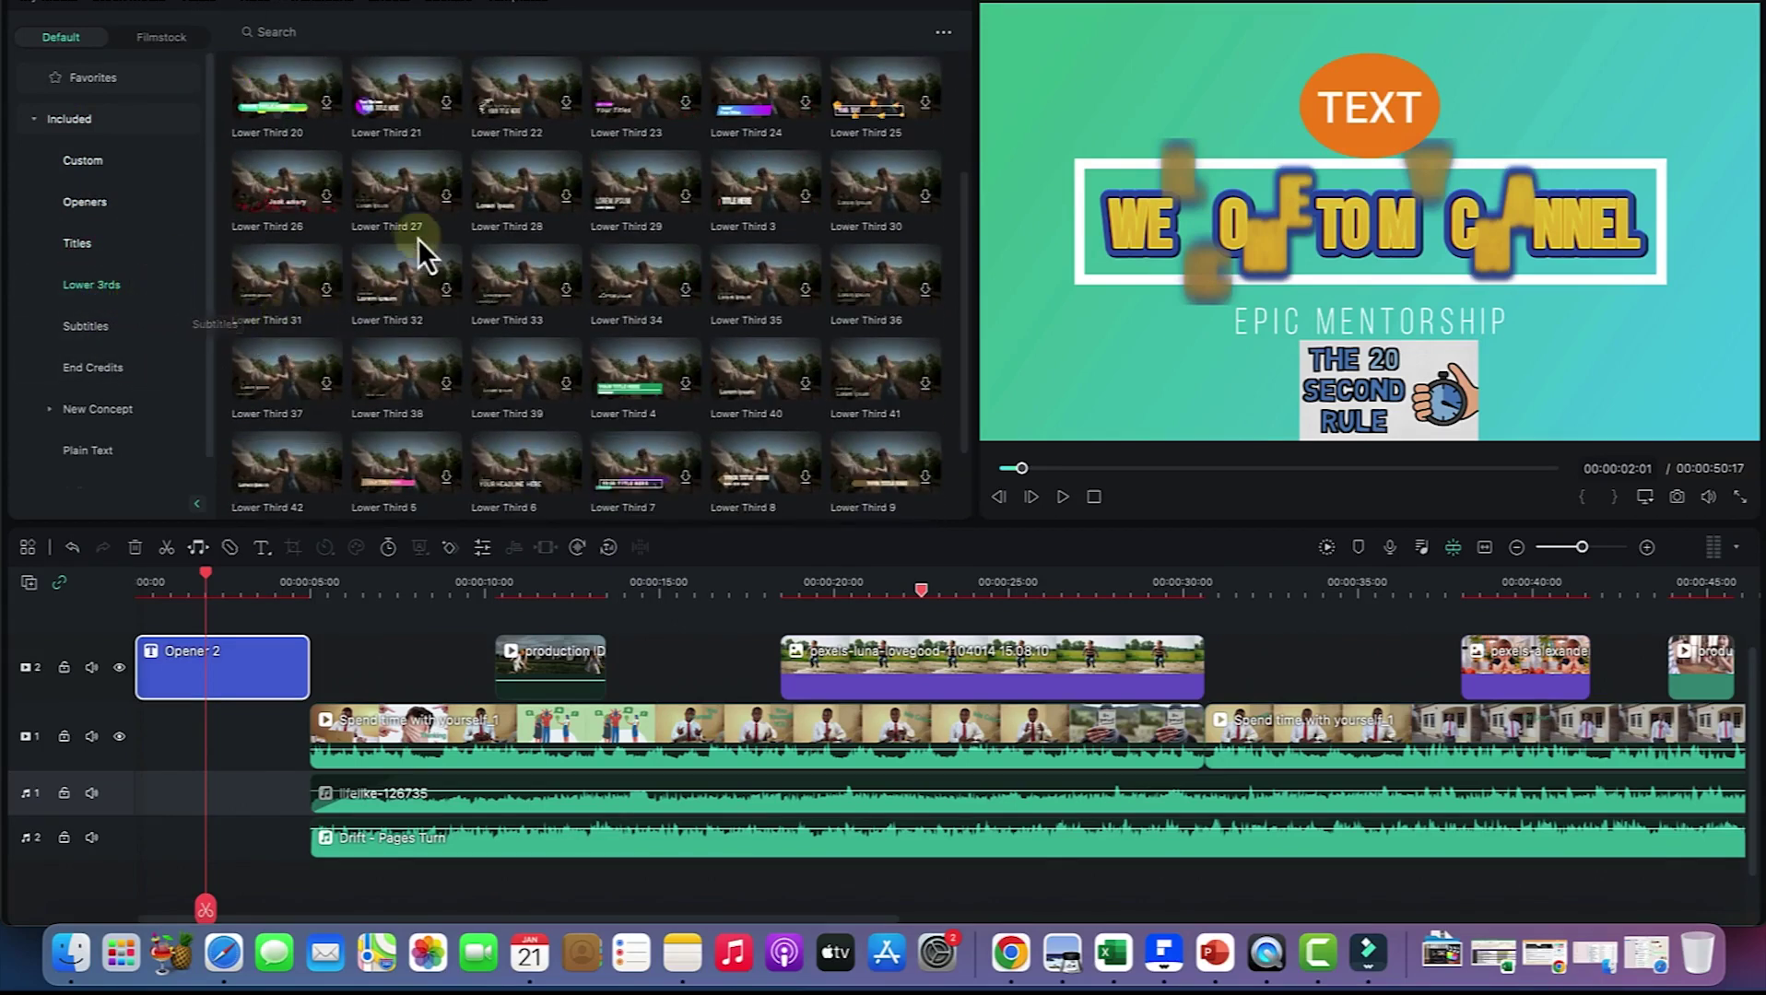
click(95, 317)
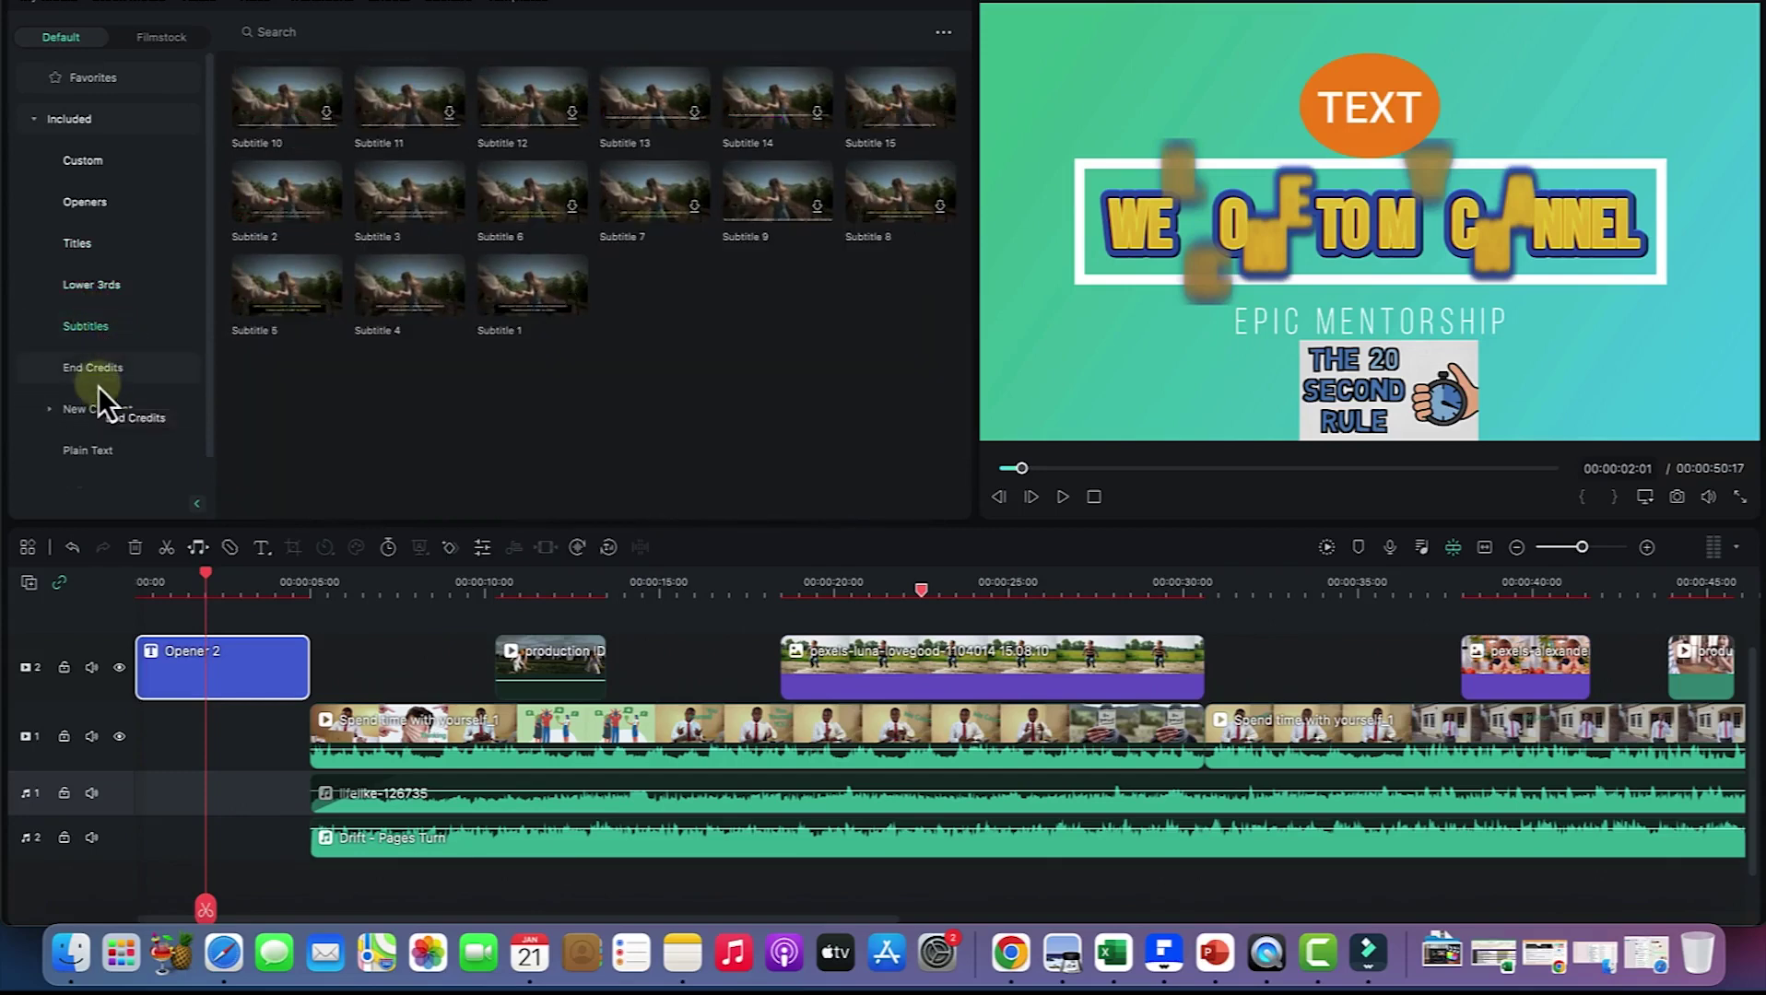
click(95, 384)
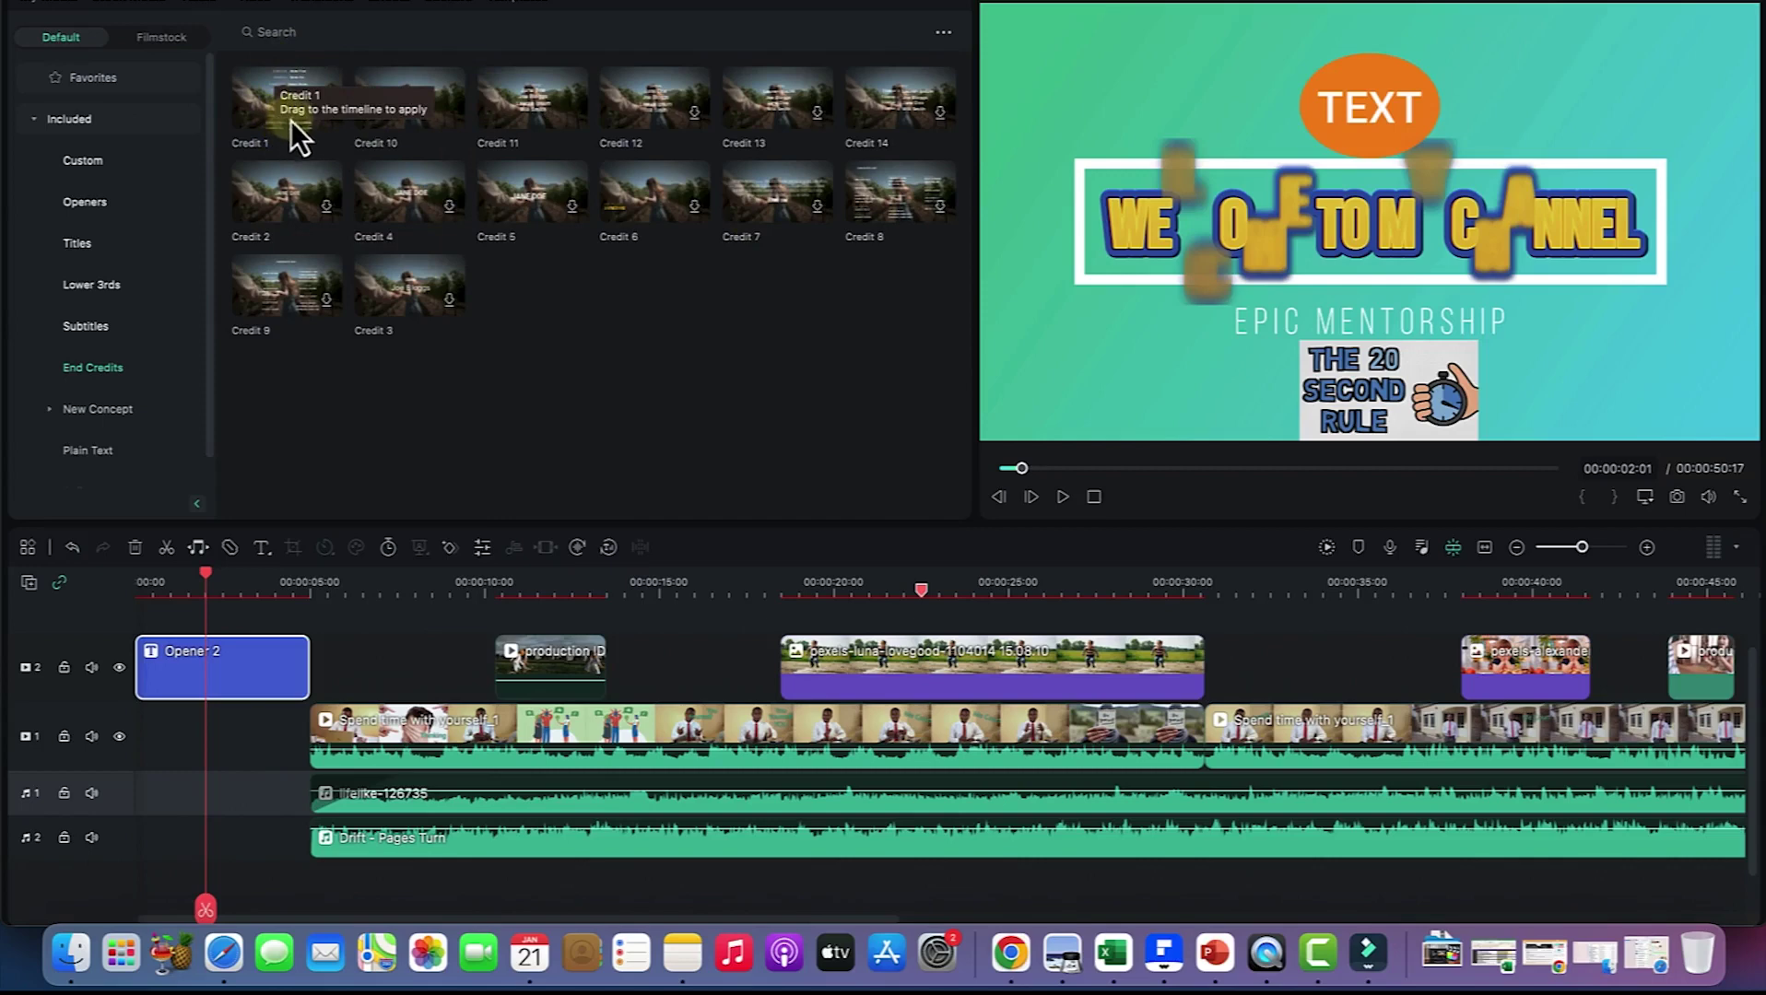
click(125, 418)
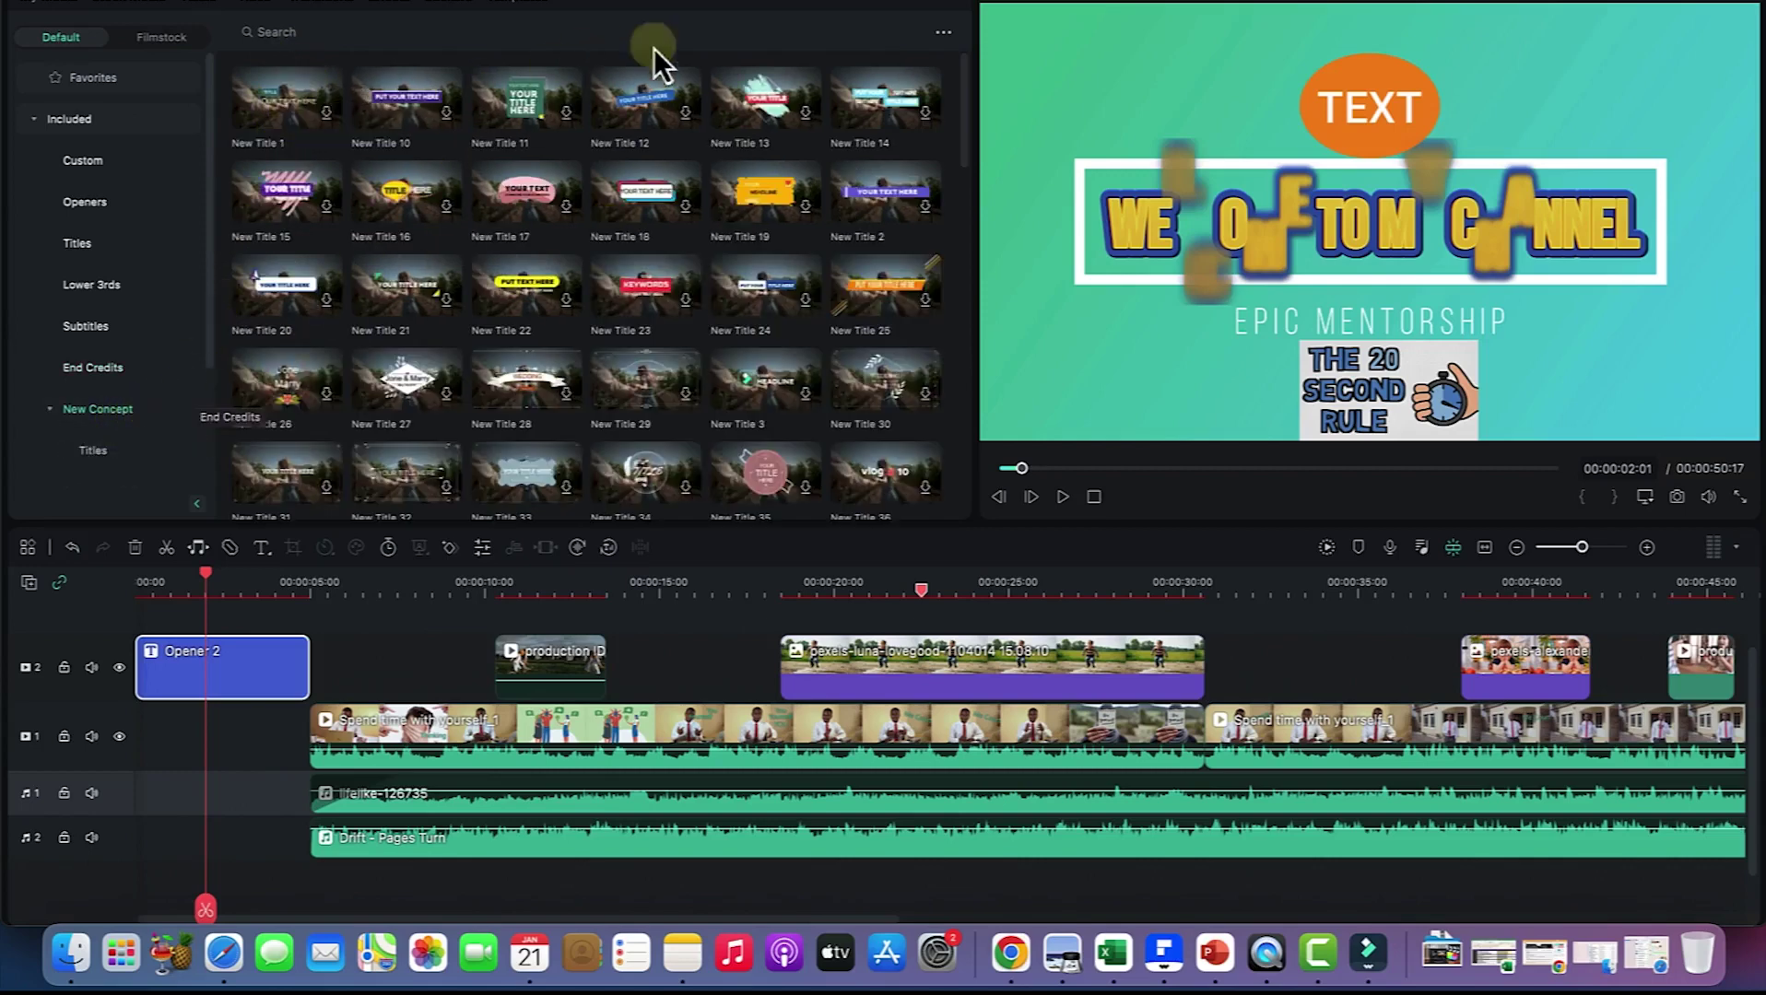
scroll(507, 311, down, 1)
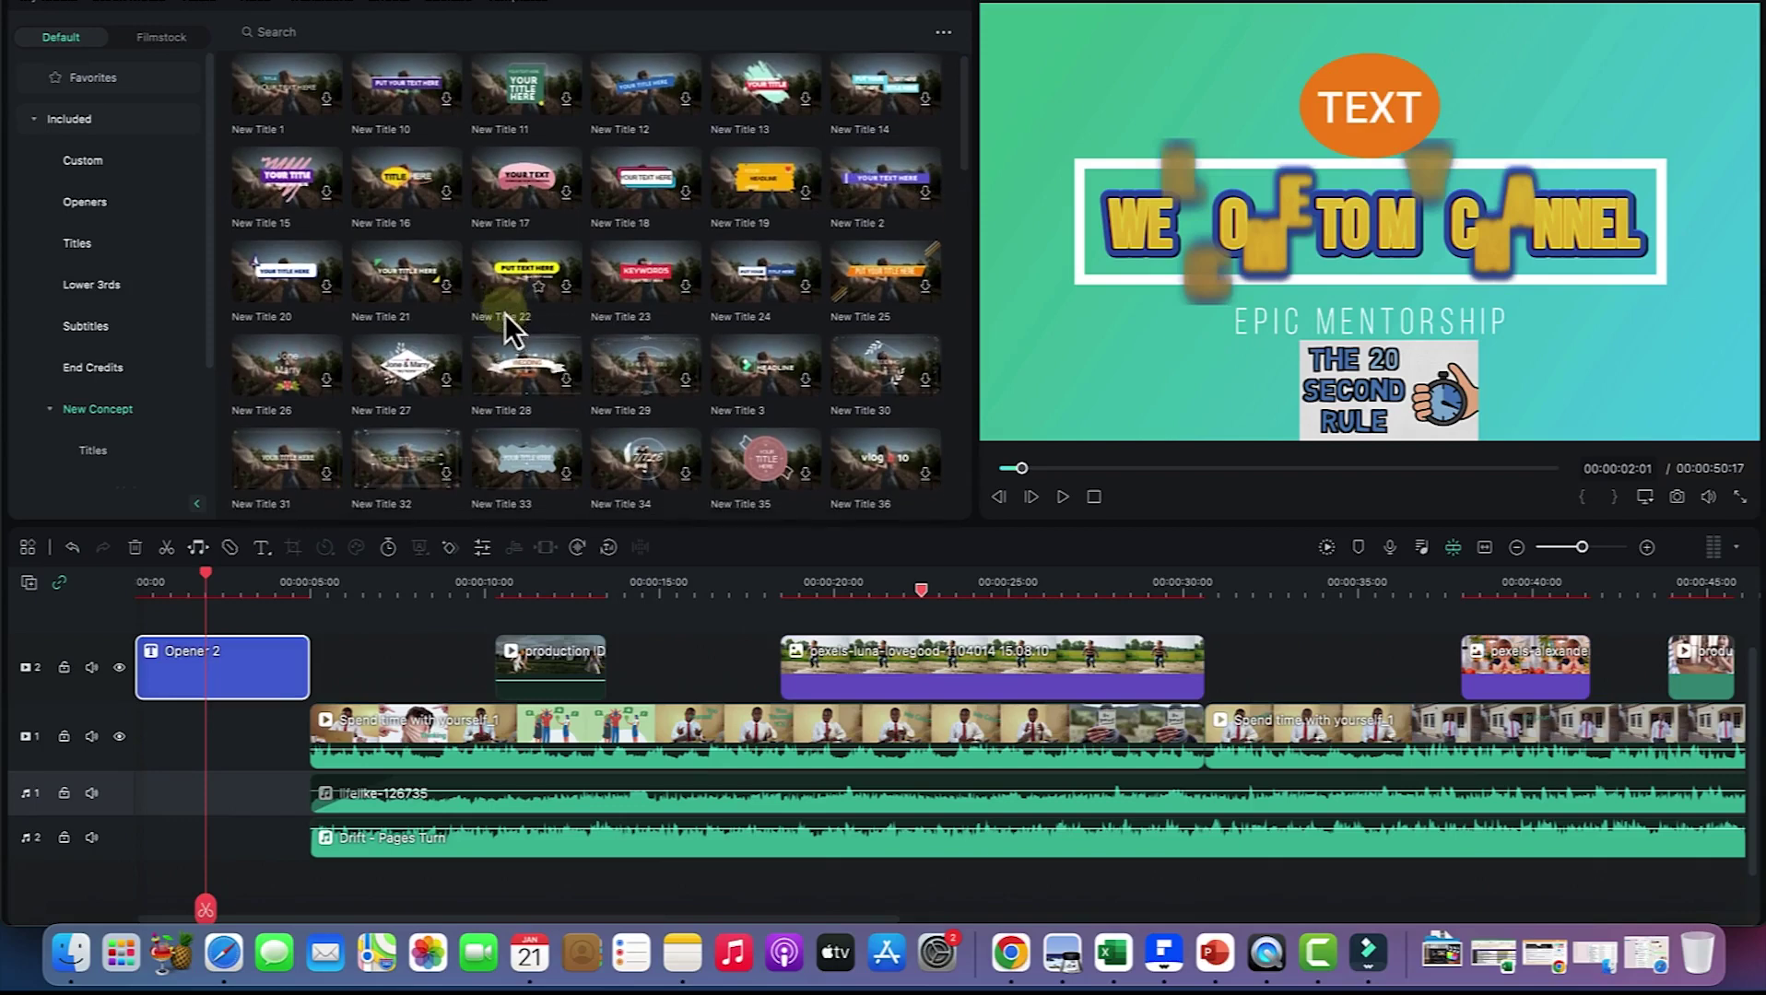
scroll(492, 333, down, 2)
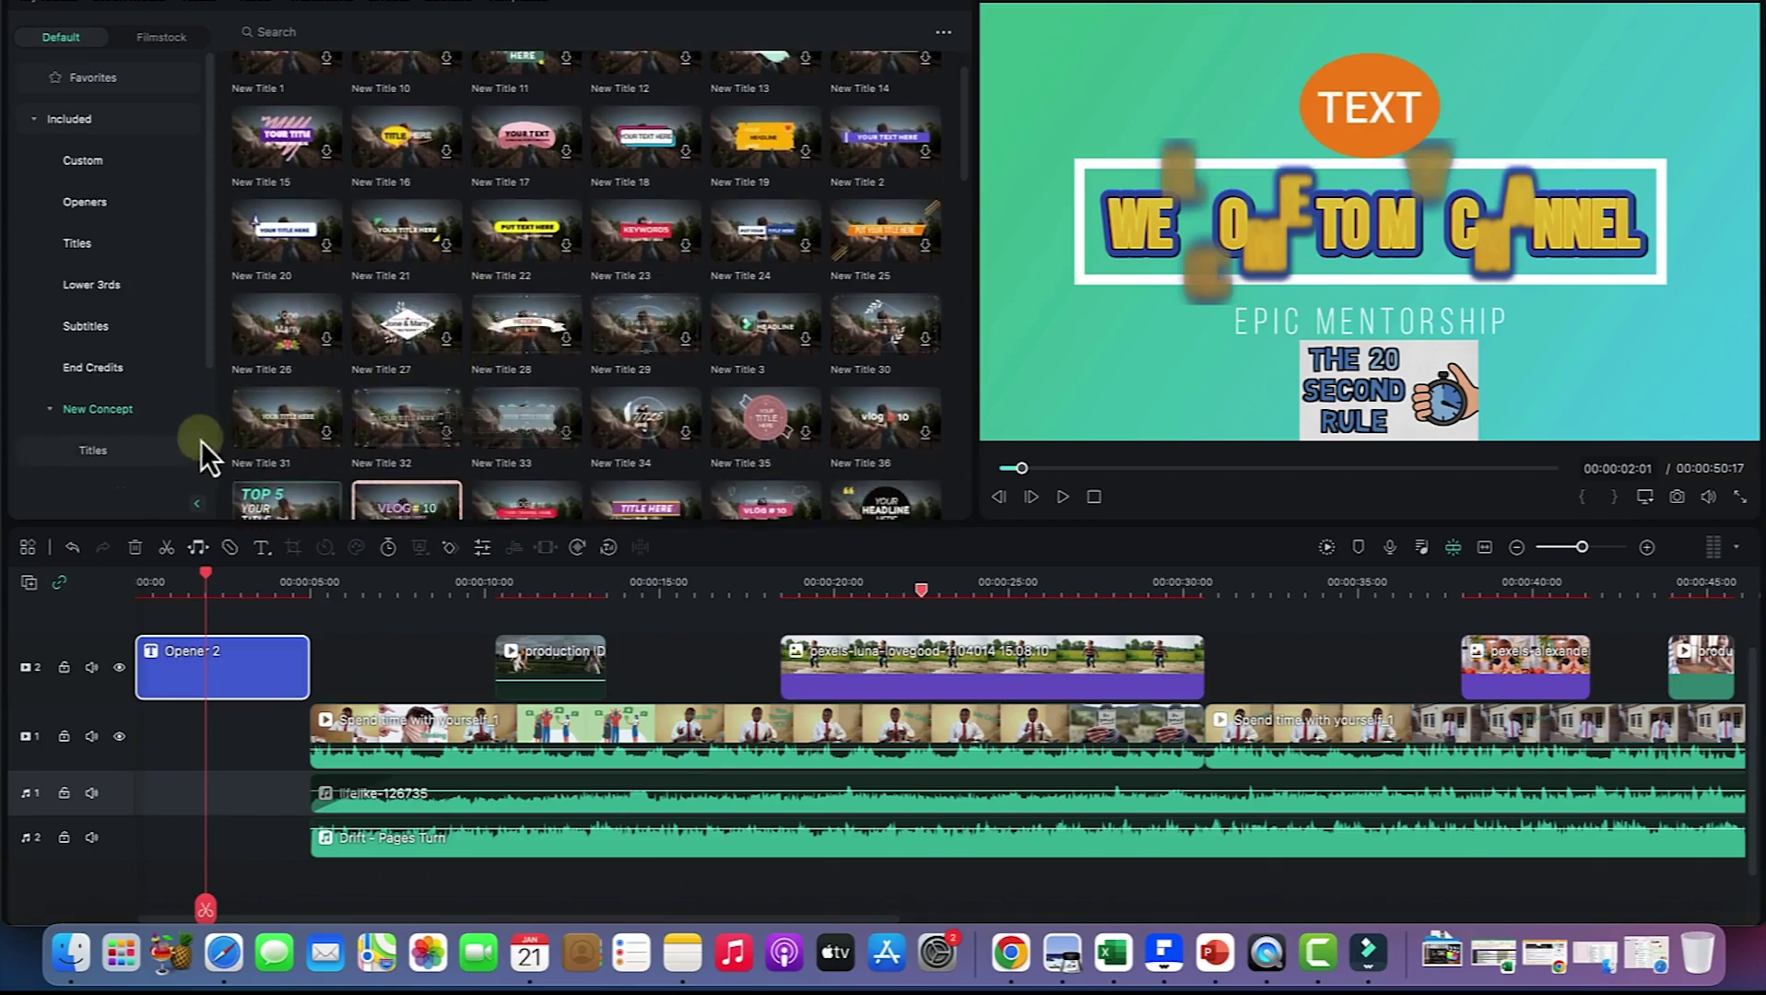